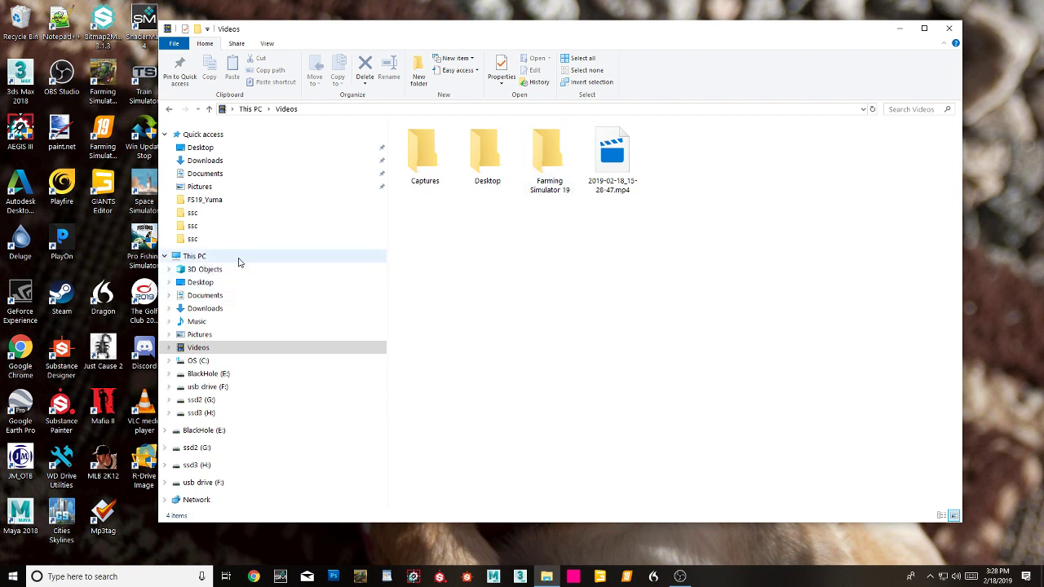
# Step: Browse from the C: drive through the user profile to AppData\Local\GIANTS Editor 64bit 8.1.0\scripts
pyautogui.click(204, 361)
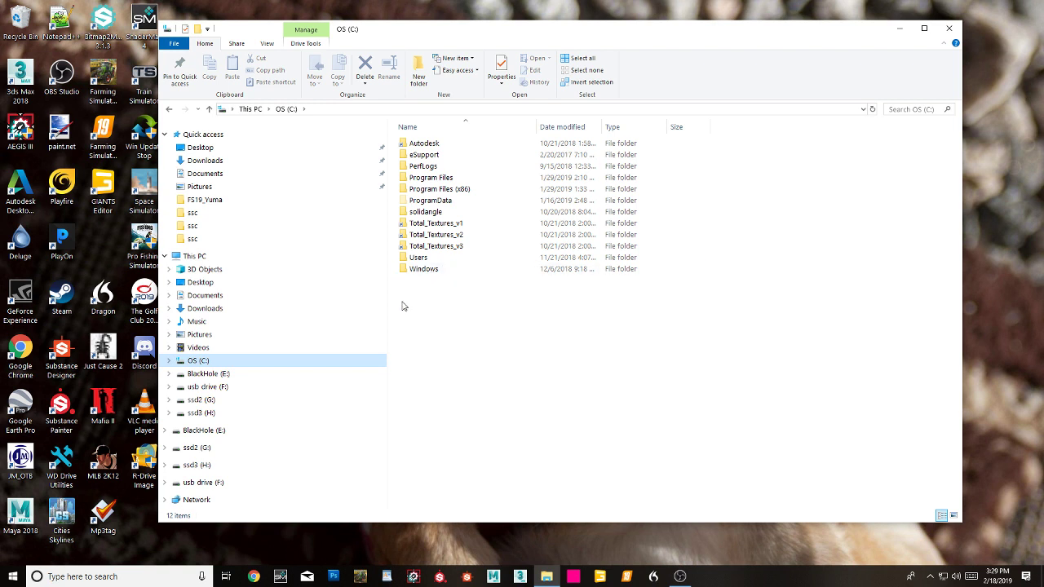
pyautogui.doubleClick(435, 259)
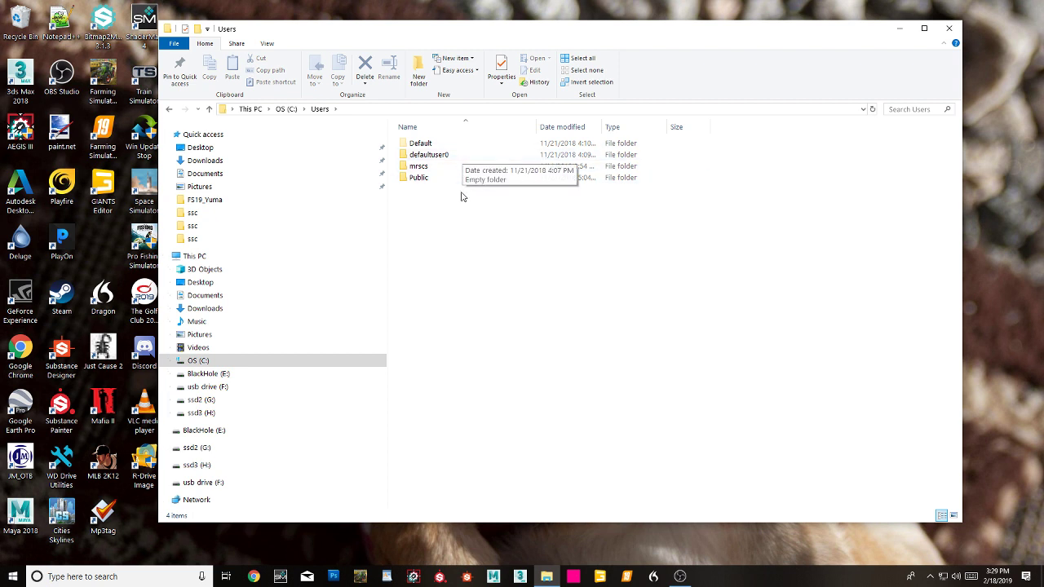
pyautogui.doubleClick(459, 167)
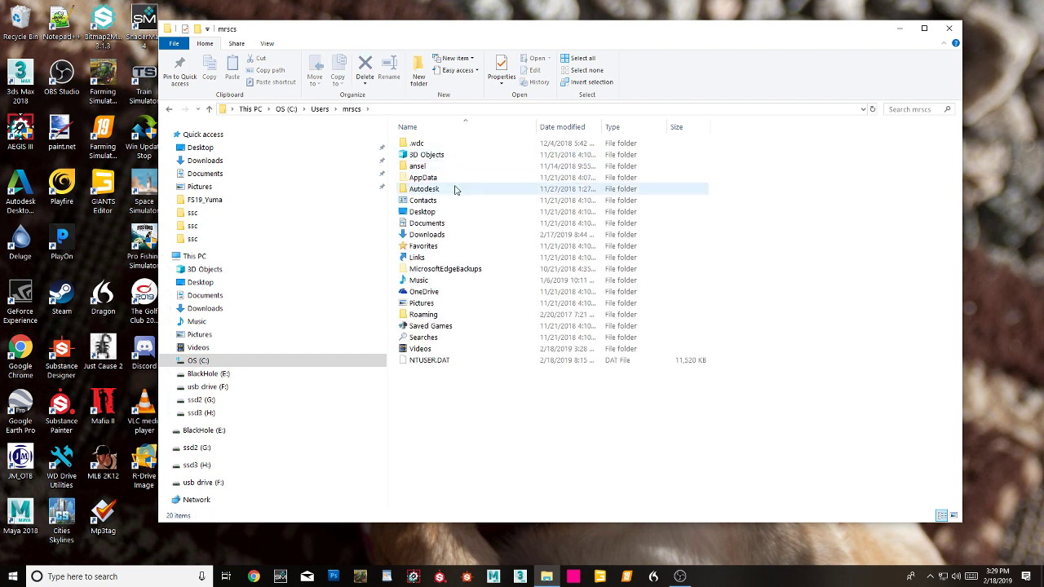
pyautogui.doubleClick(455, 178)
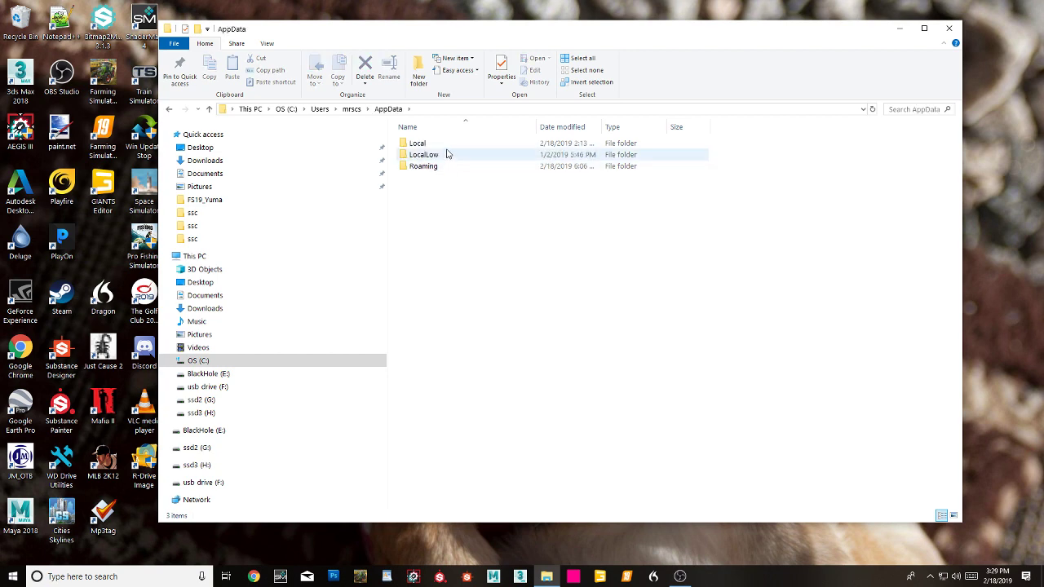
pyautogui.click(445, 147)
pyautogui.doubleClick(446, 147)
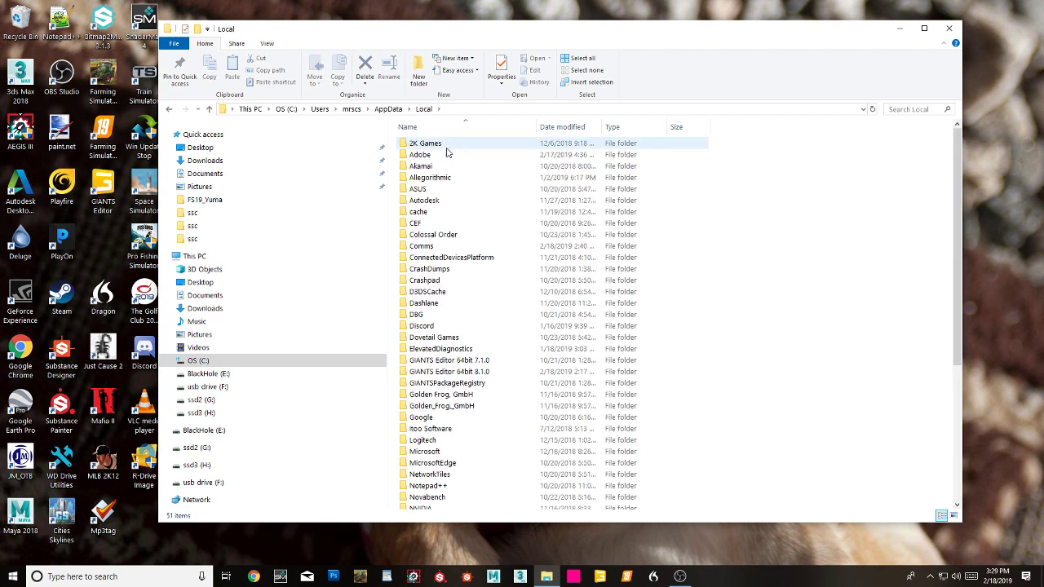
pyautogui.click(463, 373)
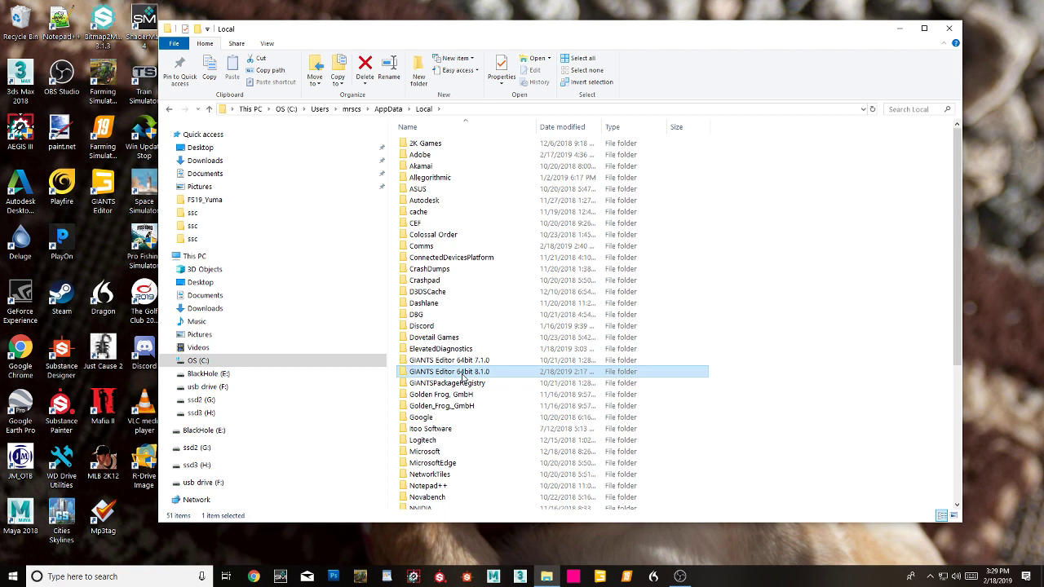
pyautogui.doubleClick(463, 373)
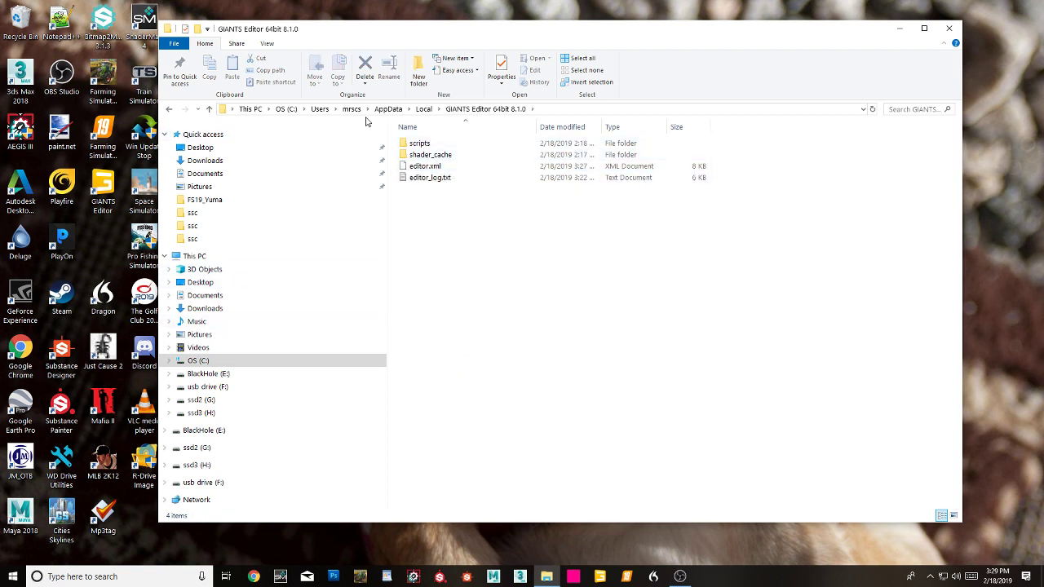
pyautogui.doubleClick(421, 143)
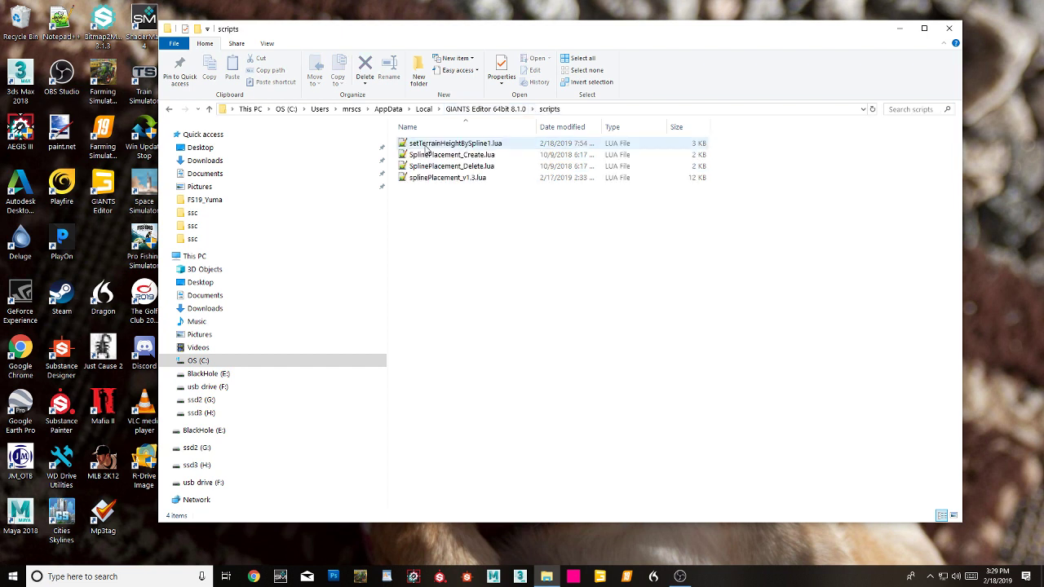
# Step: Review the usage notes and the mHeightOffset and mSideCount lines of setTerrainHeightBySpline1.lua in Notepad++, and close it
pyautogui.rightClick(482, 149)
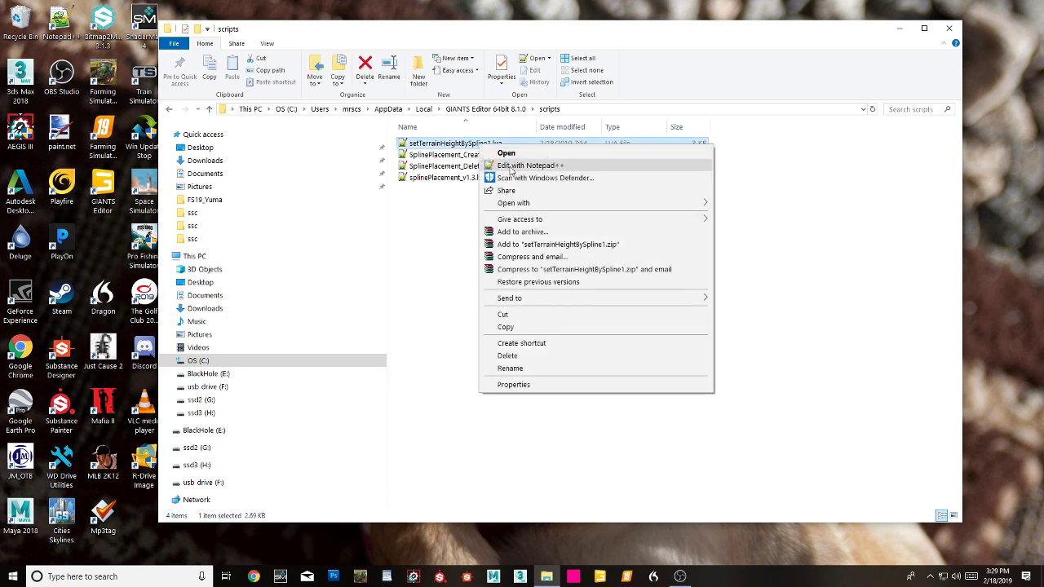
pyautogui.click(511, 166)
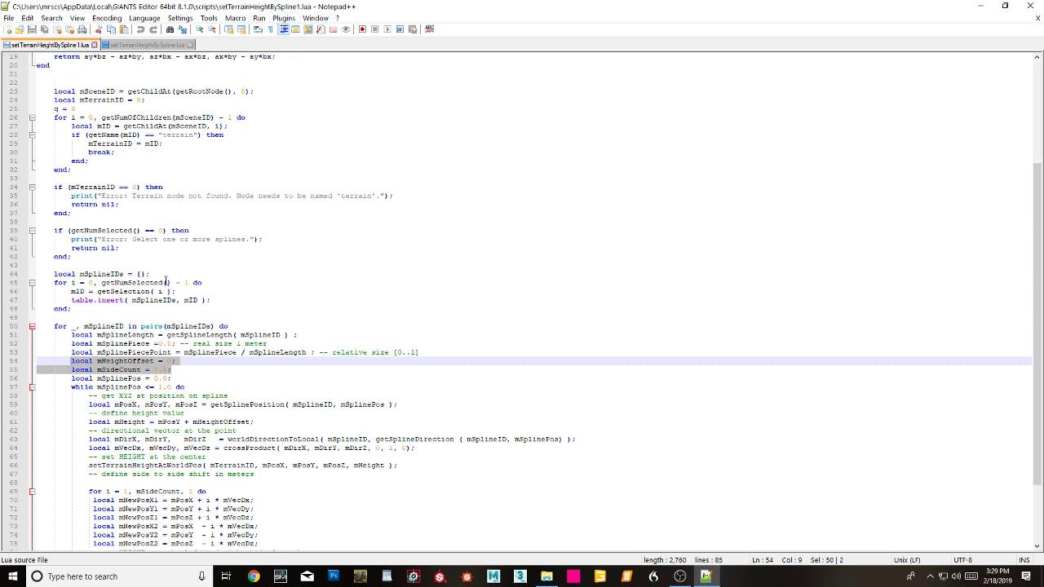
pyautogui.scroll(5, 139, 229)
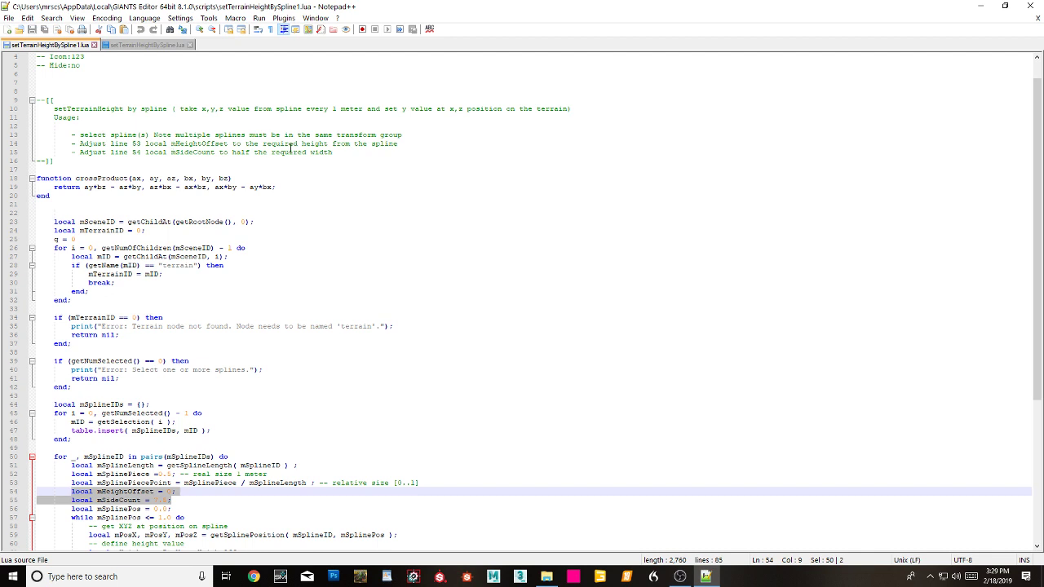
pyautogui.scroll(-7, 260, 152)
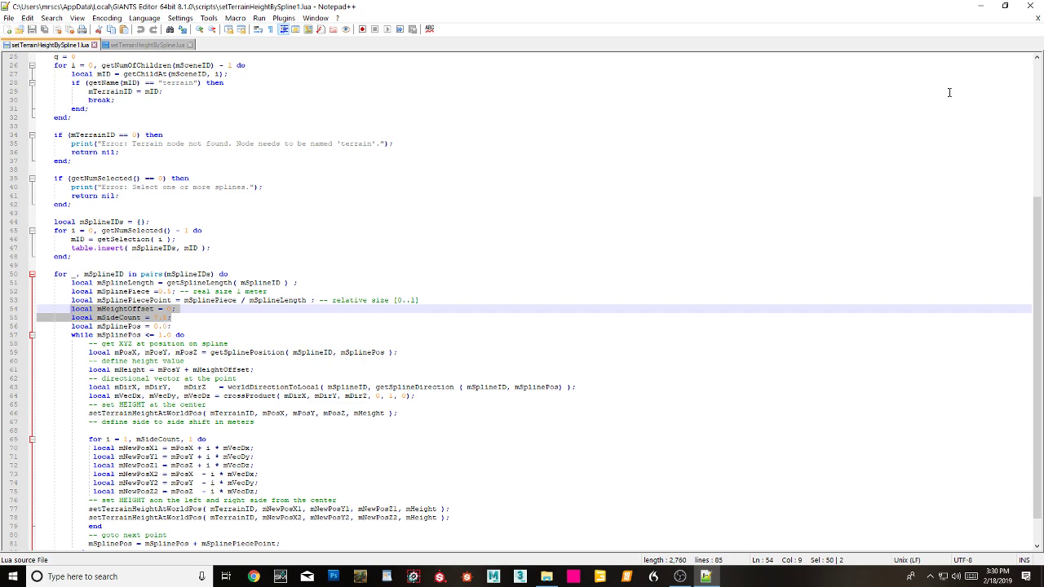
pyautogui.click(1029, 6)
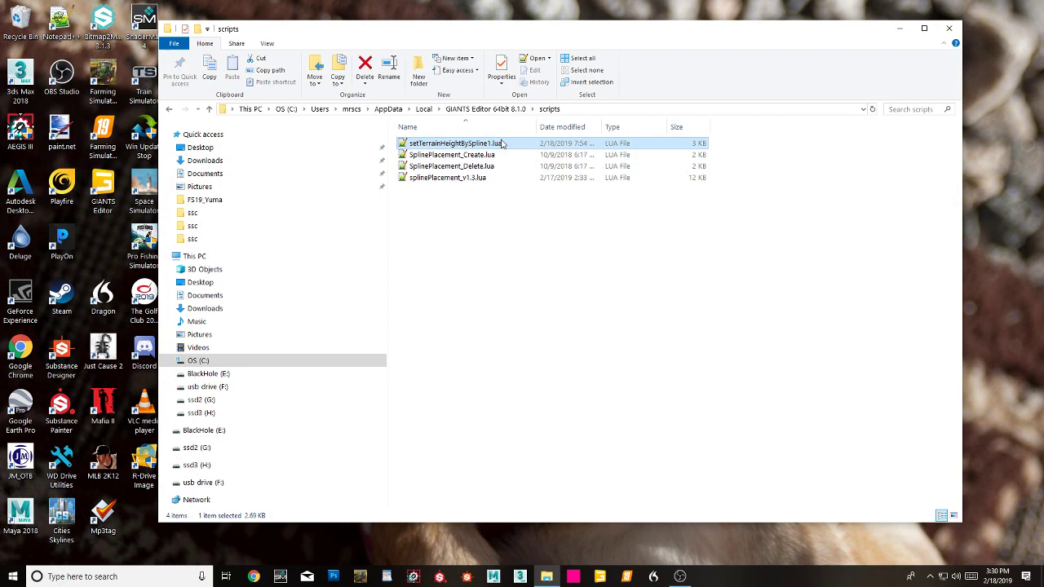
# Step: Go back up from the scripts folder to the root of the C: drive
pyautogui.hotkey('alt', 'Up')
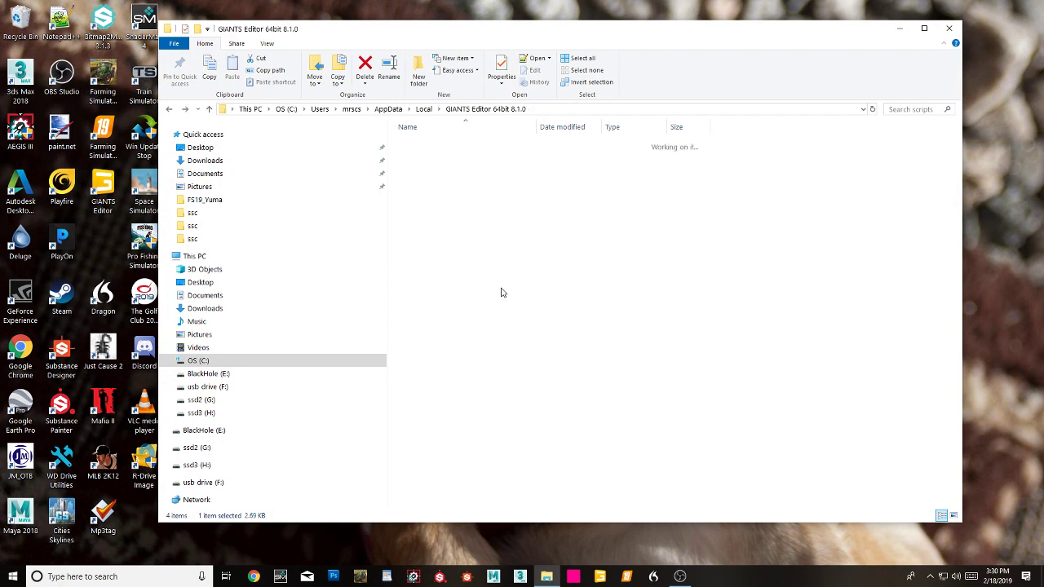
pyautogui.hotkey('alt', 'Up')
pyautogui.hotkey('alt', 'Up')
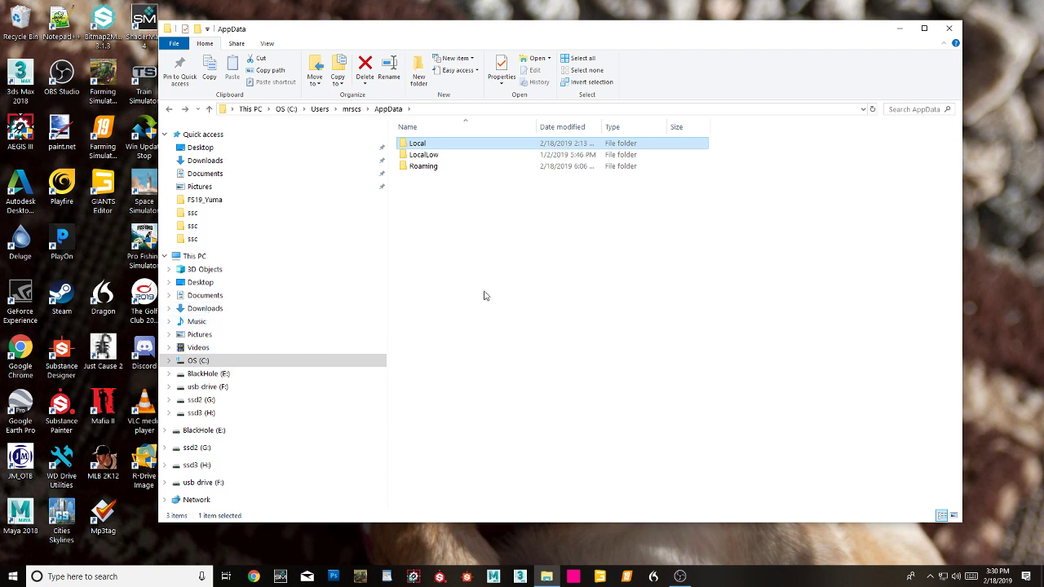
pyautogui.hotkey('alt', 'Up')
pyautogui.hotkey('alt', 'Up')
pyautogui.hotkey('alt', 'Up')
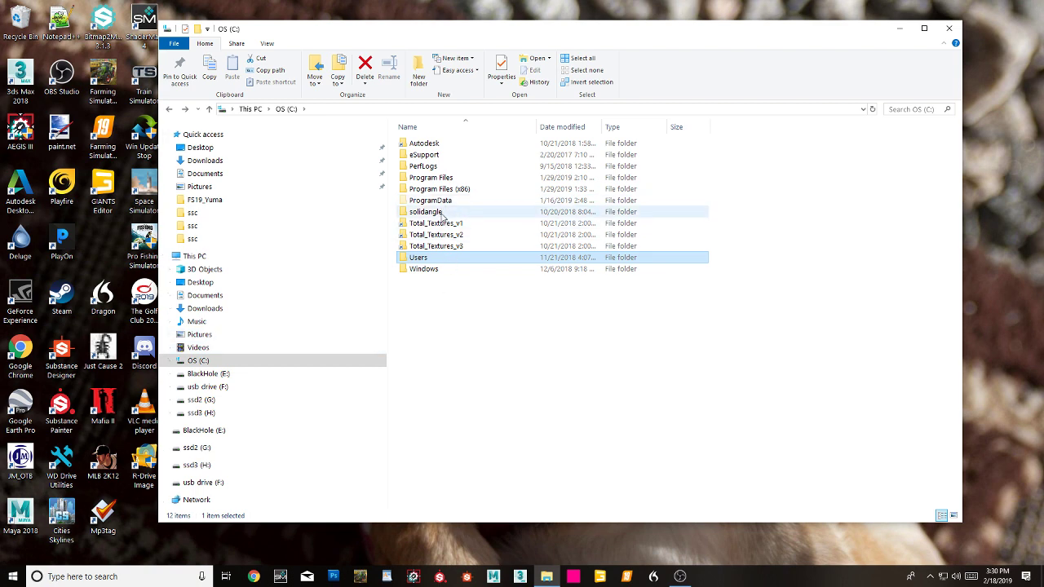
# Step: Browse to the ssc folder inside FS19_Yuma\objects\roads\objects
pyautogui.click(217, 201)
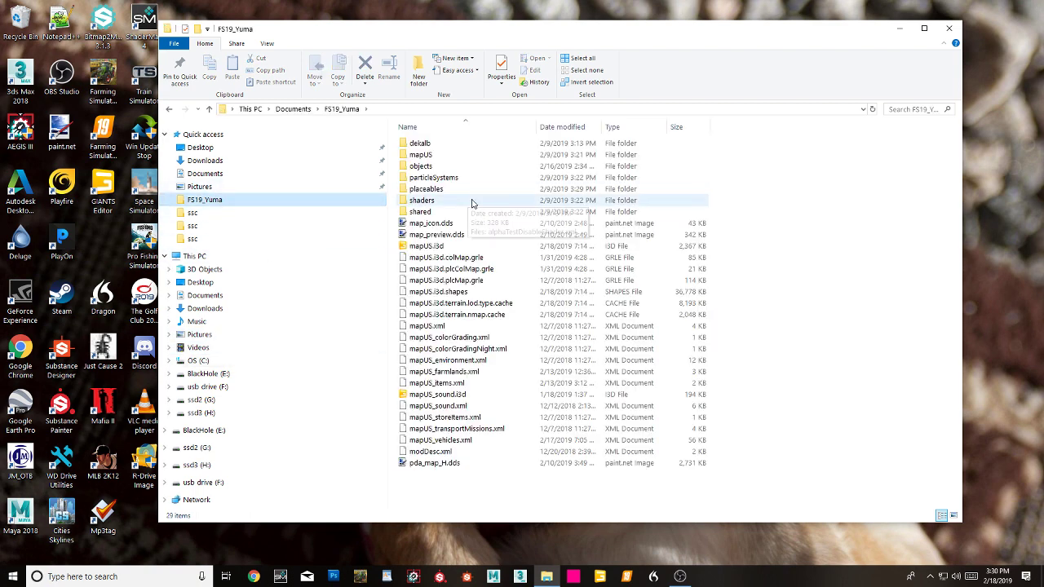
pyautogui.doubleClick(443, 166)
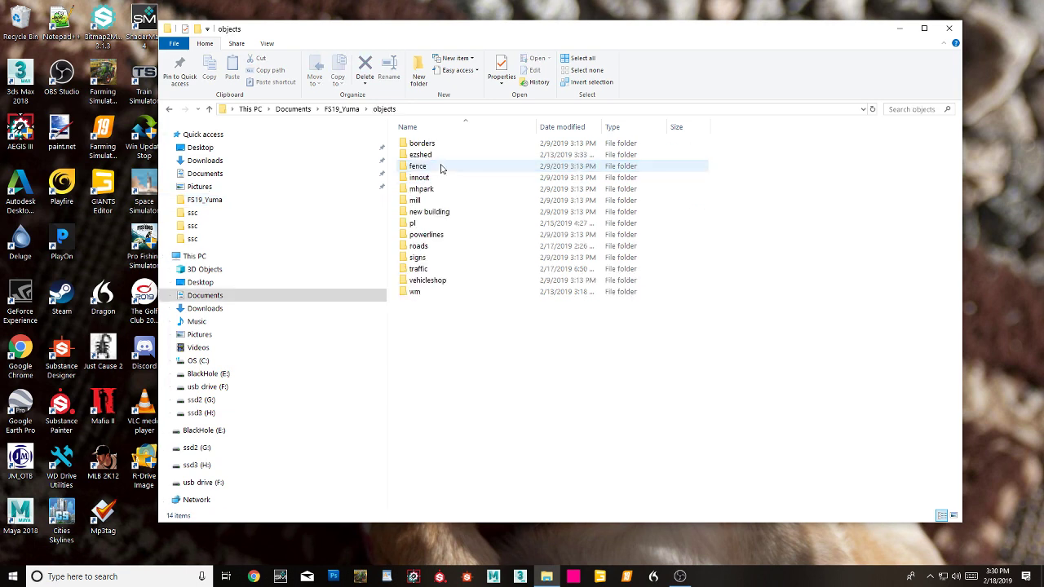
pyautogui.doubleClick(420, 248)
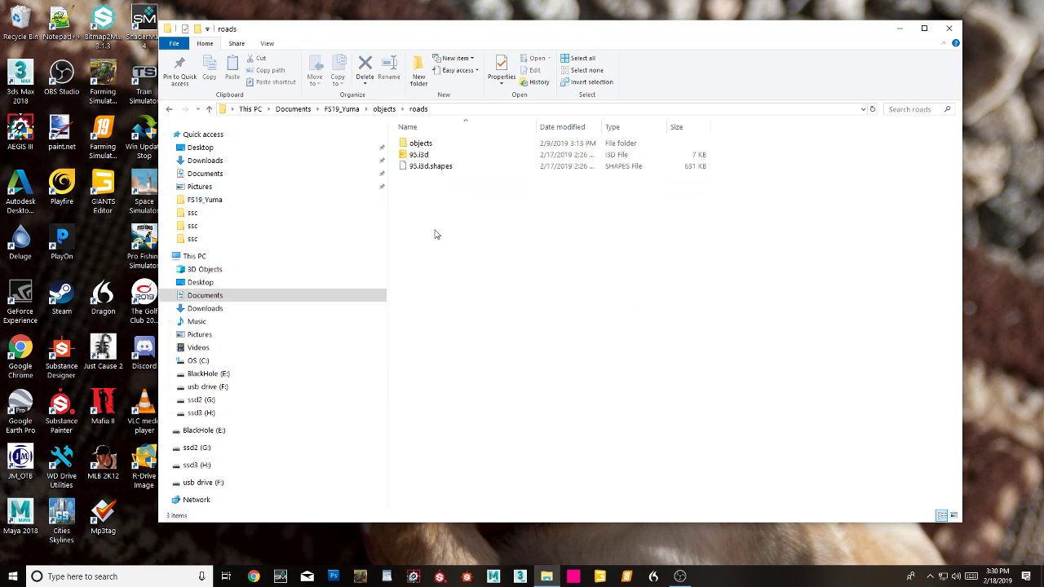
pyautogui.doubleClick(429, 144)
pyautogui.doubleClick(428, 146)
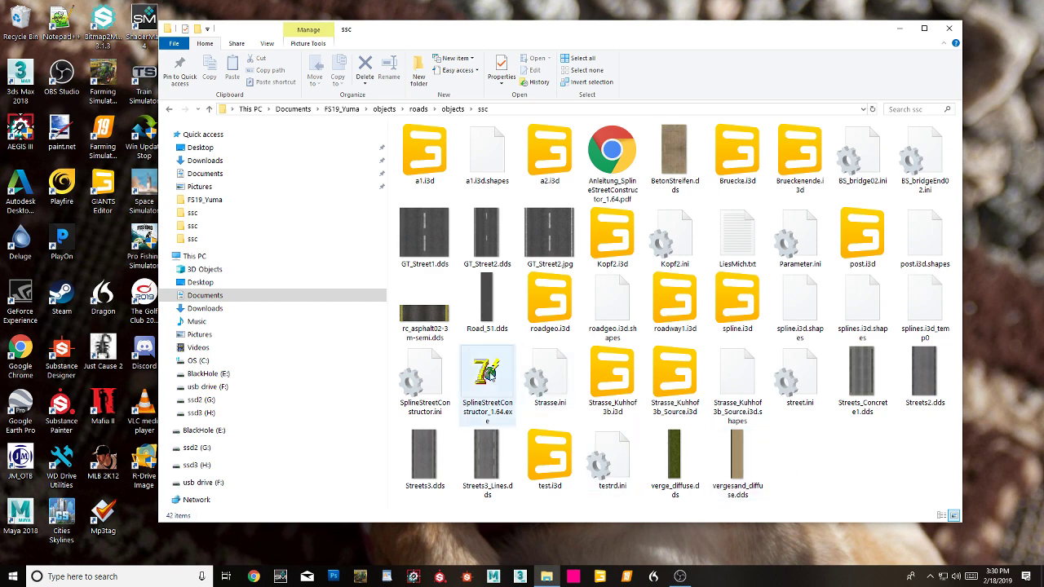
# Step: Launch SplineStreetConstructor_1.64.exe and load the road parameters from testrd.ini
pyautogui.doubleClick(488, 377)
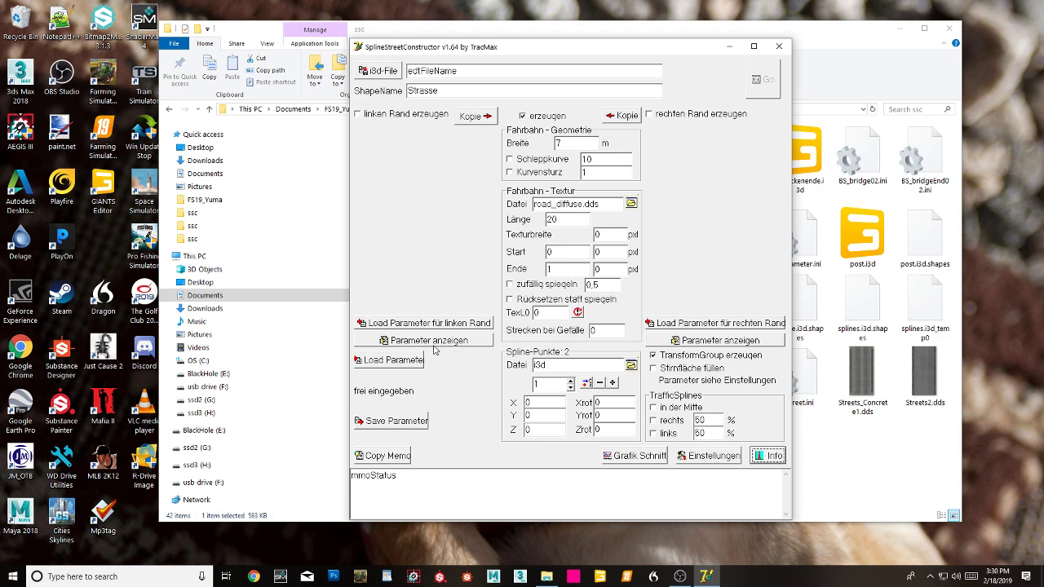
pyautogui.click(394, 361)
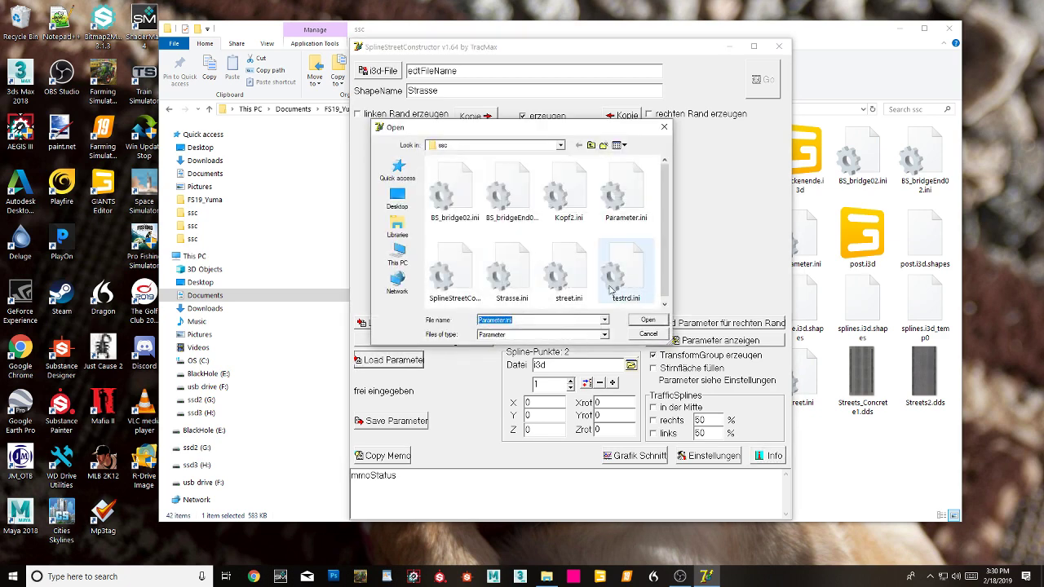
pyautogui.doubleClick(619, 282)
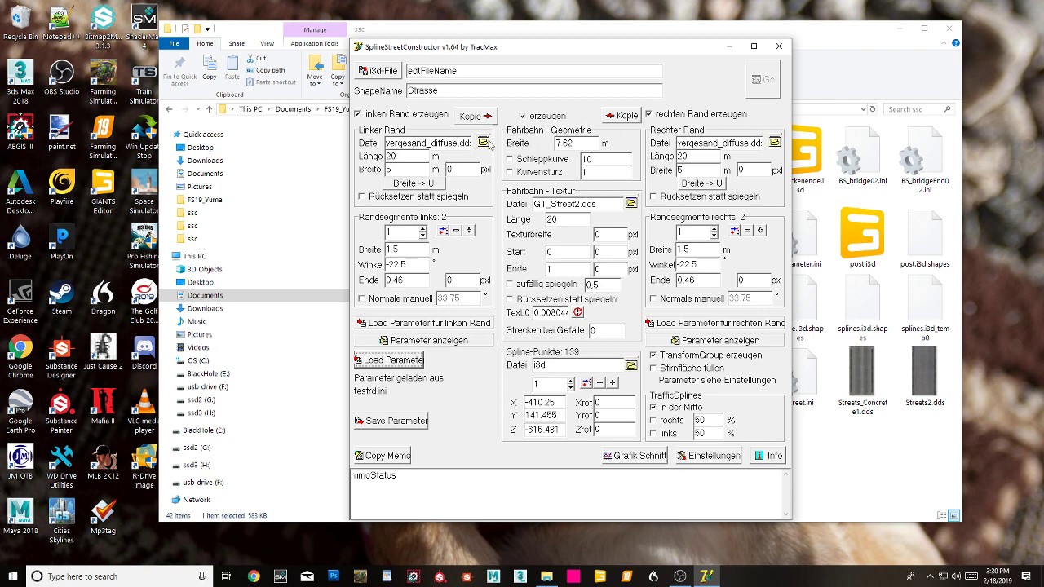
pyautogui.click(486, 143)
pyautogui.click(560, 145)
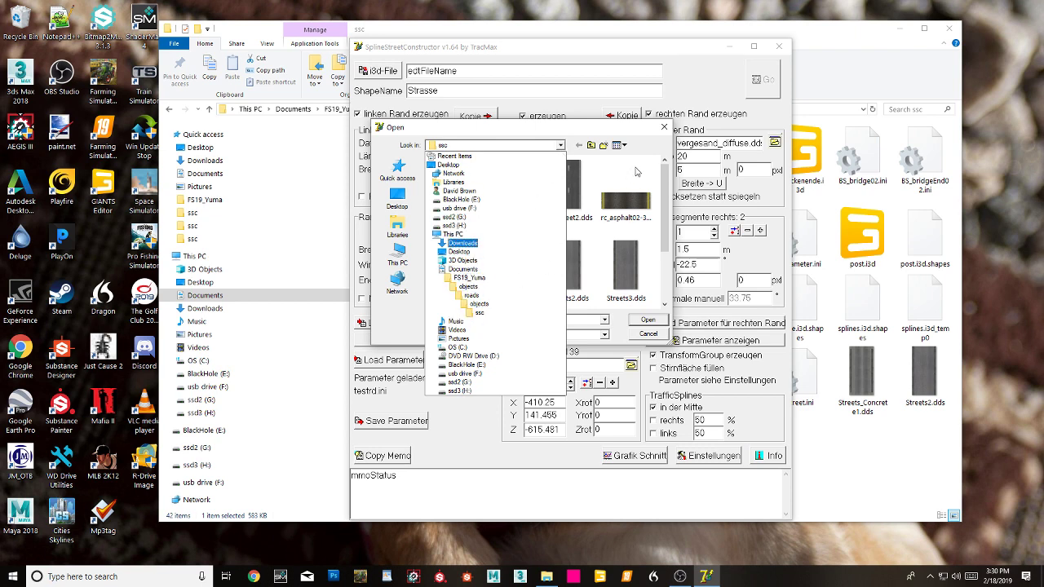
pyautogui.click(665, 130)
pyautogui.click(667, 129)
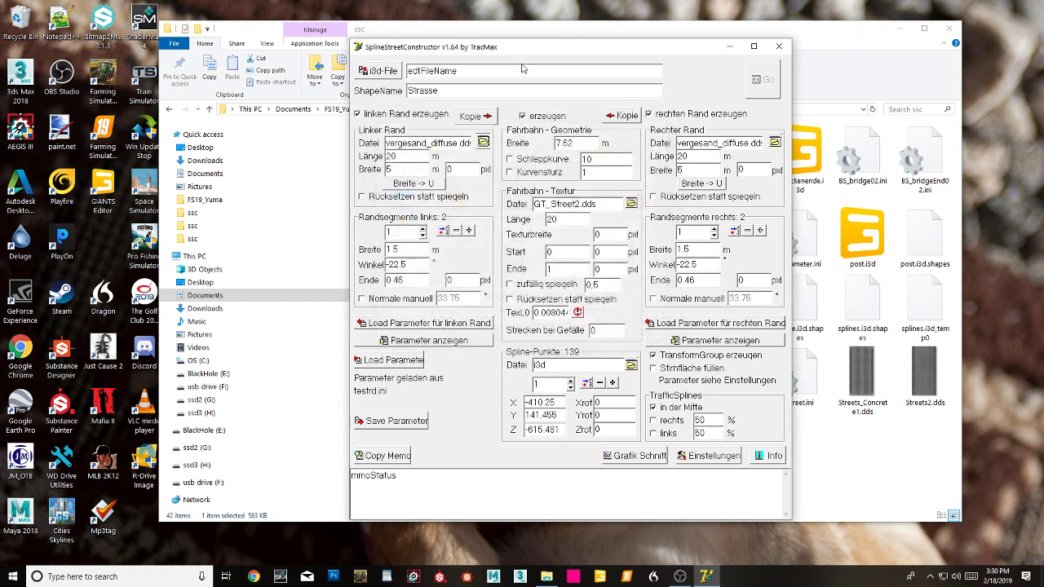
# Step: Set the street's output i3d file to test.i3d in the ssc folder
pyautogui.click(380, 72)
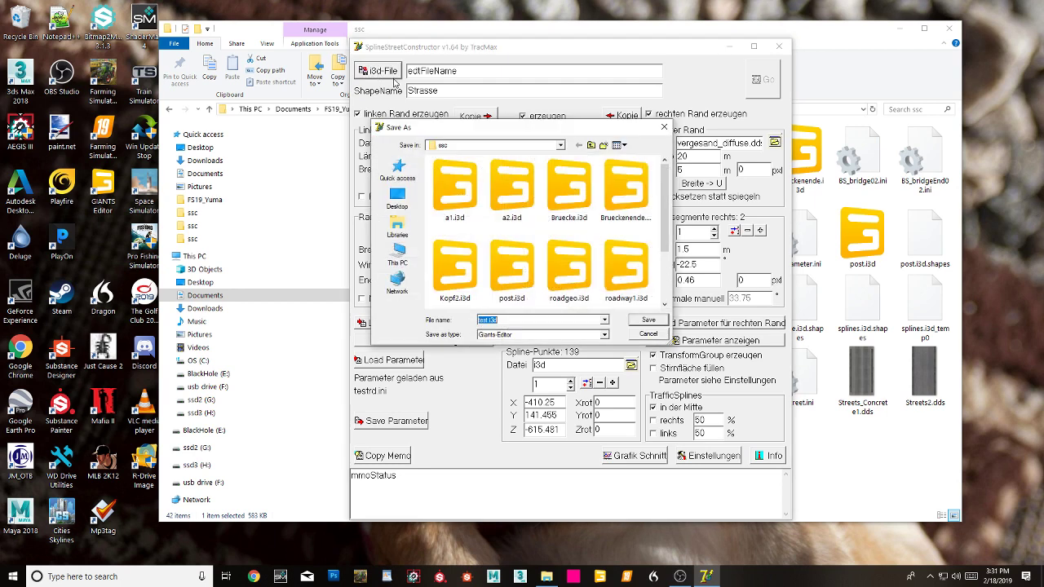
pyautogui.click(561, 145)
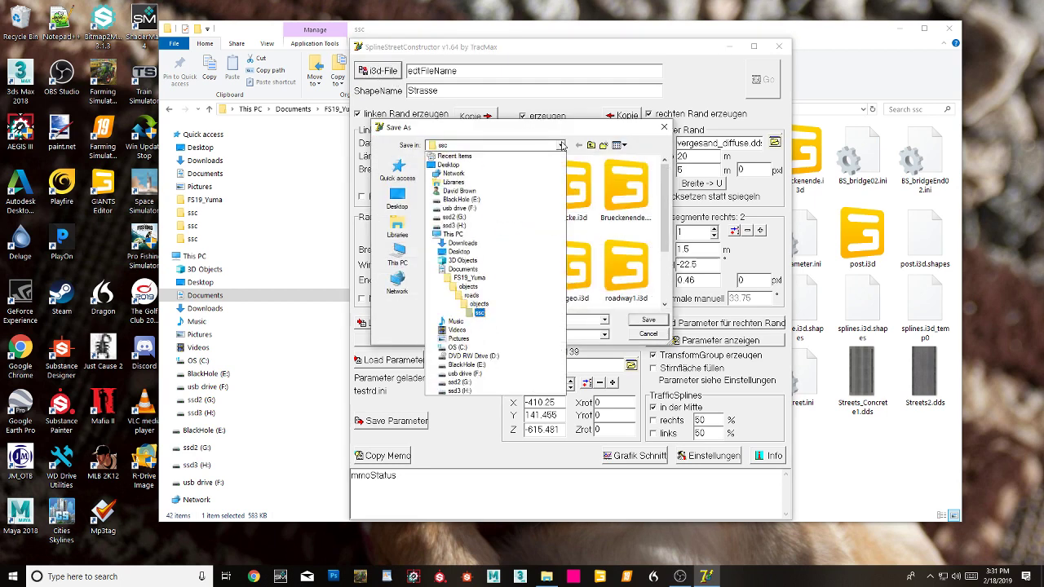
pyautogui.click(561, 146)
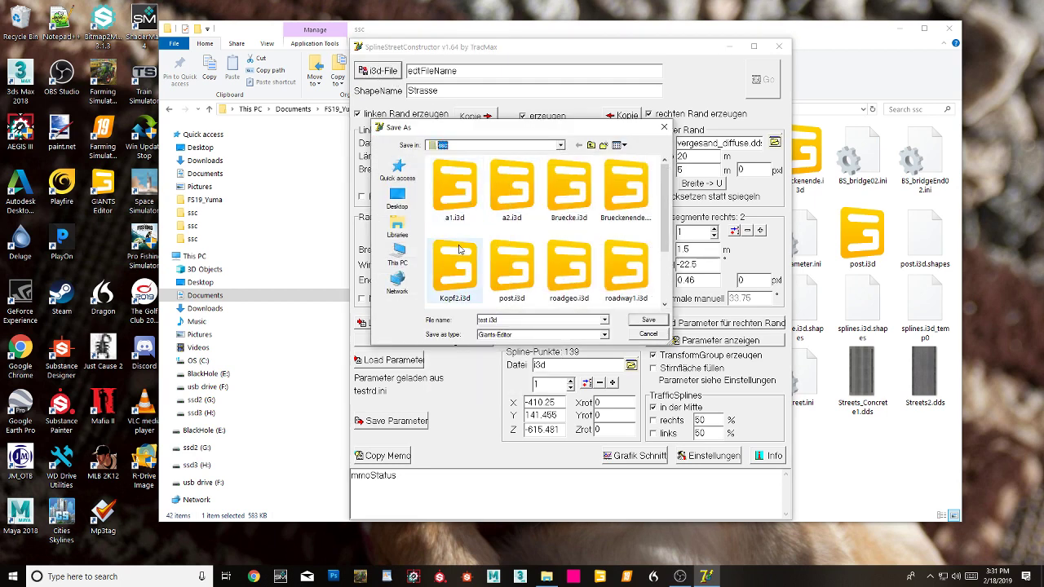
pyautogui.scroll(-1, 509, 269)
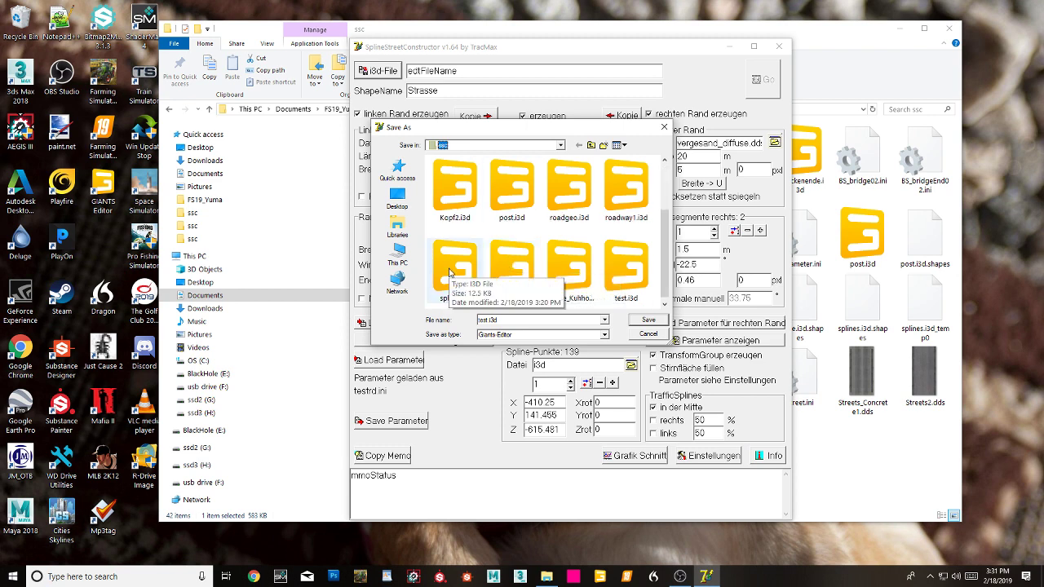
pyautogui.doubleClick(626, 265)
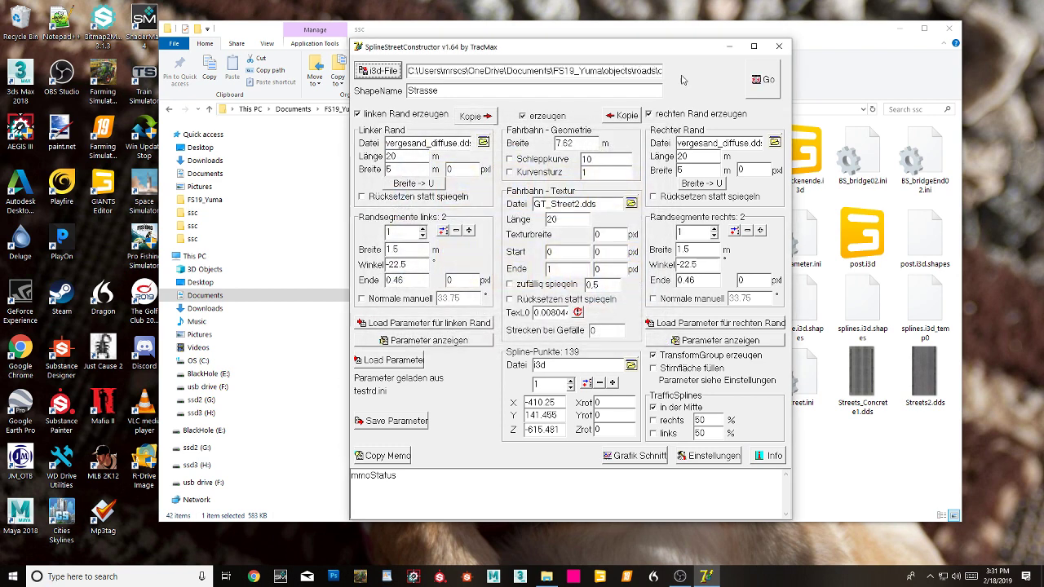
# Step: Switch to GIANTS Editor, dismiss its startup error, and open mapUS.i3d from the FS19_Yuma folder
pyautogui.click(729, 46)
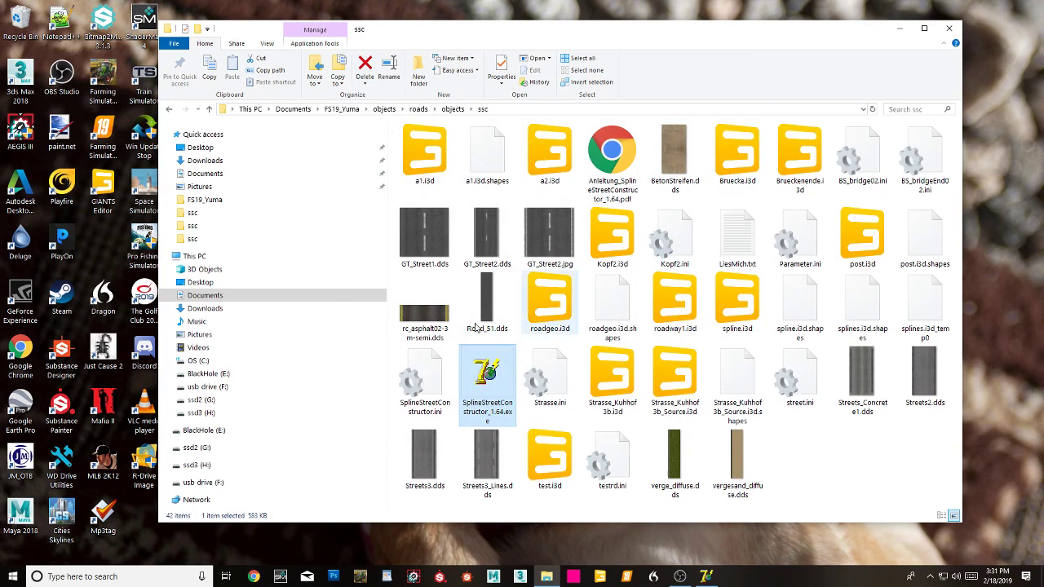
pyautogui.click(606, 579)
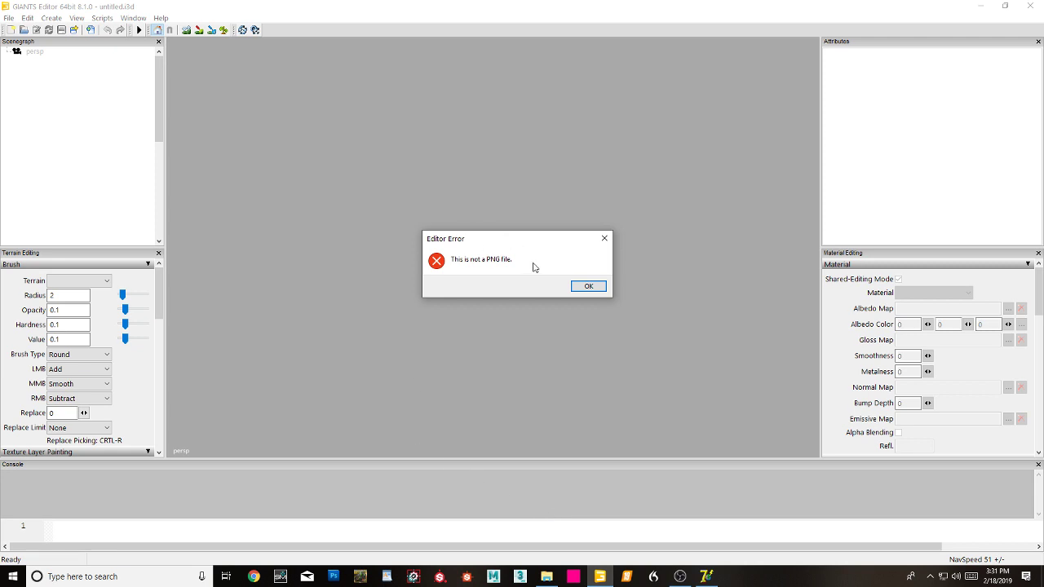
pyautogui.click(588, 286)
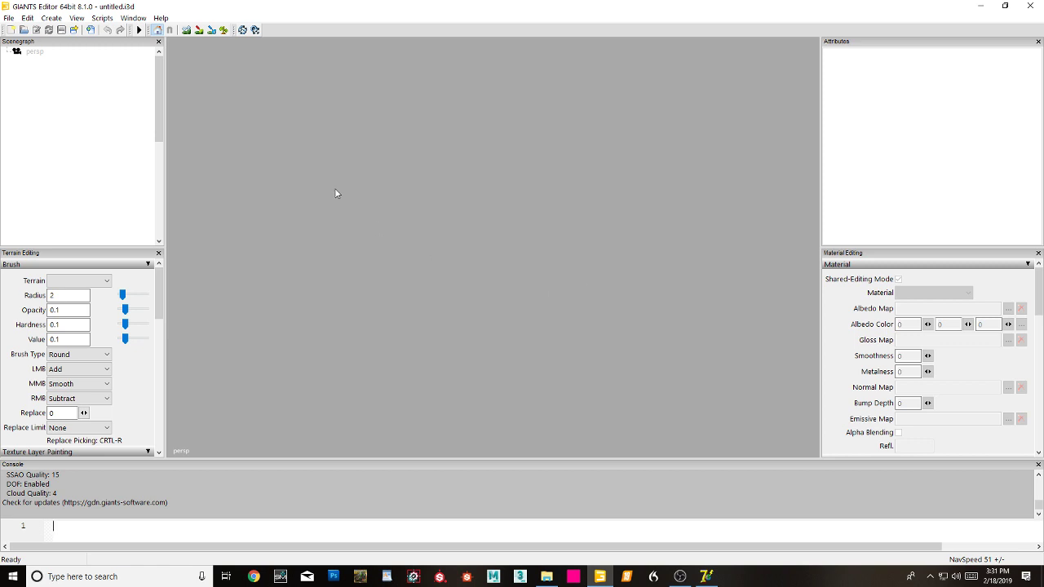
pyautogui.click(8, 18)
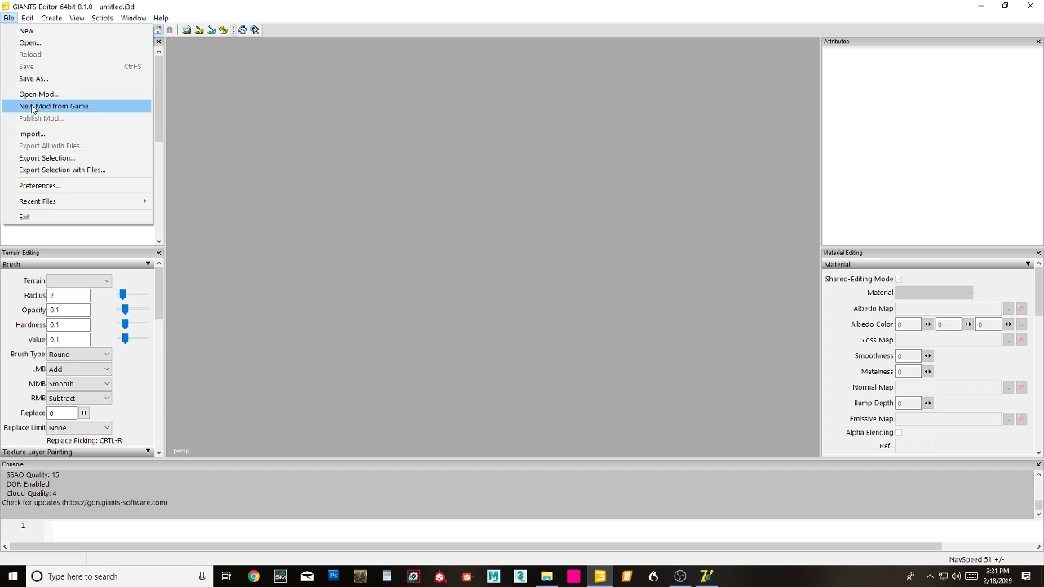
pyautogui.click(30, 43)
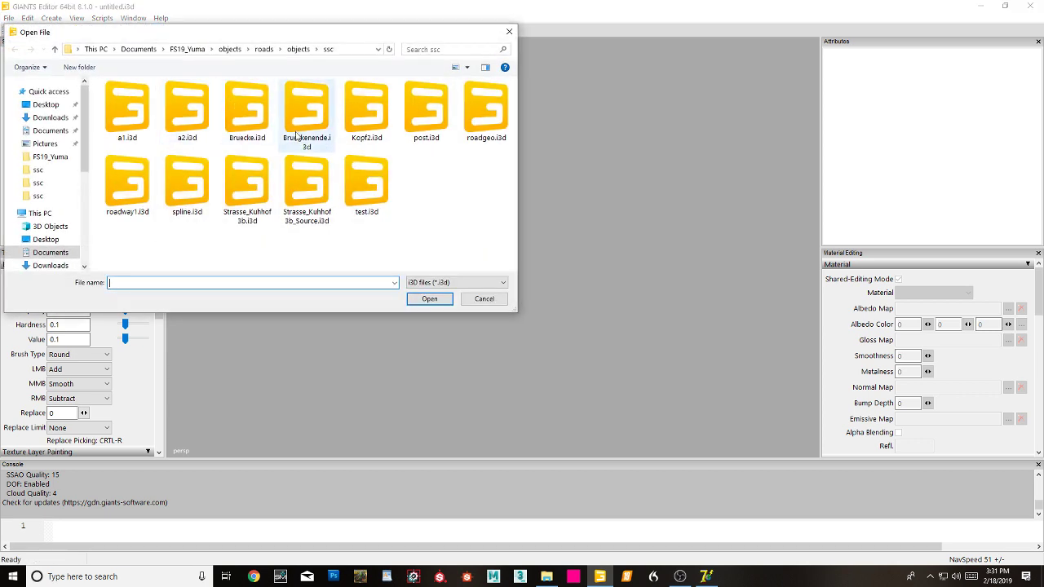
pyautogui.click(183, 50)
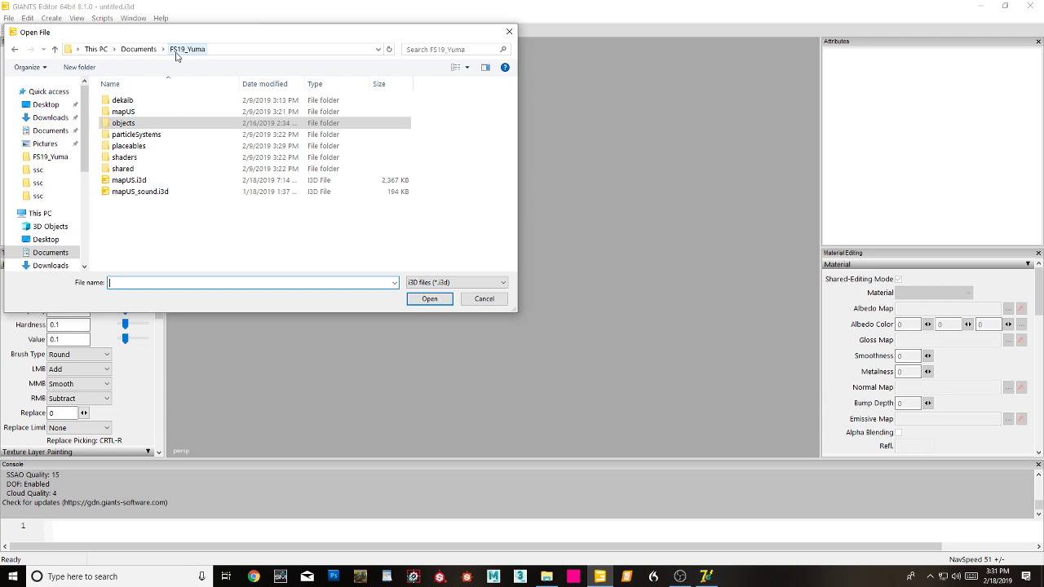
pyautogui.doubleClick(130, 180)
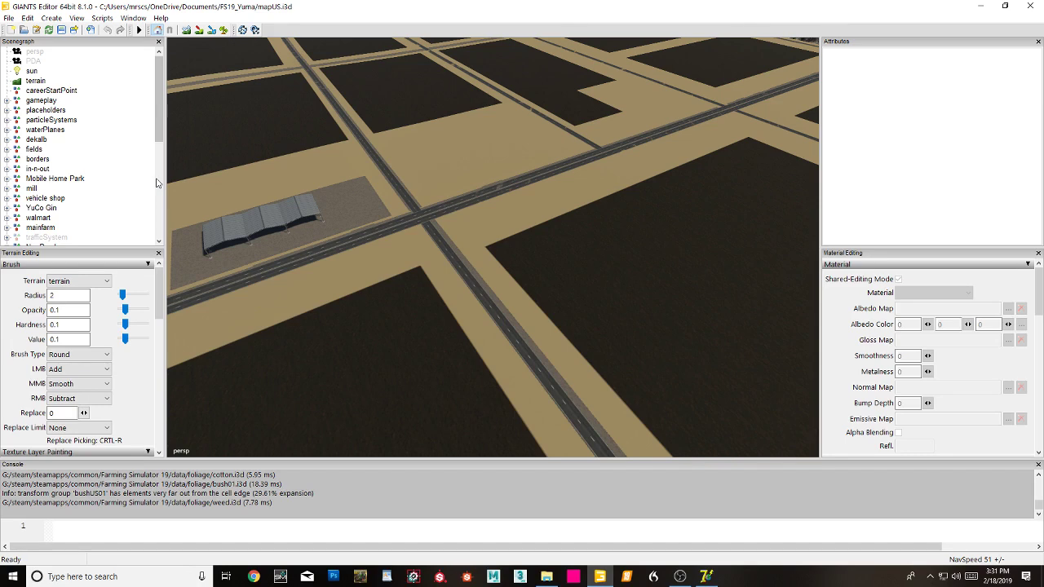
# Step: Examine the map's existing roads and fields to find the stretch where the new road goes
pyautogui.keyDown('alt'); pyautogui.moveTo(404, 57); pyautogui.dragTo(199, 92, button='right'); pyautogui.keyUp('alt')
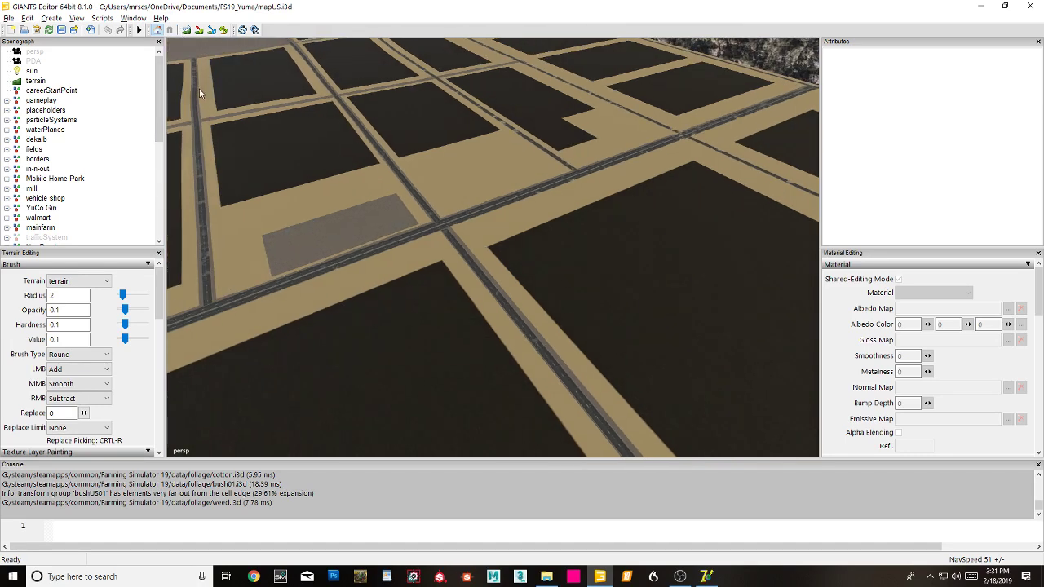
pyautogui.keyDown('alt'); pyautogui.moveTo(455, 160); pyautogui.dragTo(234, 171, button='right'); pyautogui.keyUp('alt')
pyautogui.keyDown('alt'); pyautogui.moveTo(585, 195); pyautogui.dragTo(260, 224); pyautogui.keyUp('alt')
pyautogui.moveTo(261, 225); pyautogui.dragTo(147, 180, button='right')
pyautogui.keyDown('alt'); pyautogui.moveTo(266, 238); pyautogui.dragTo(276, 263); pyautogui.keyUp('alt')
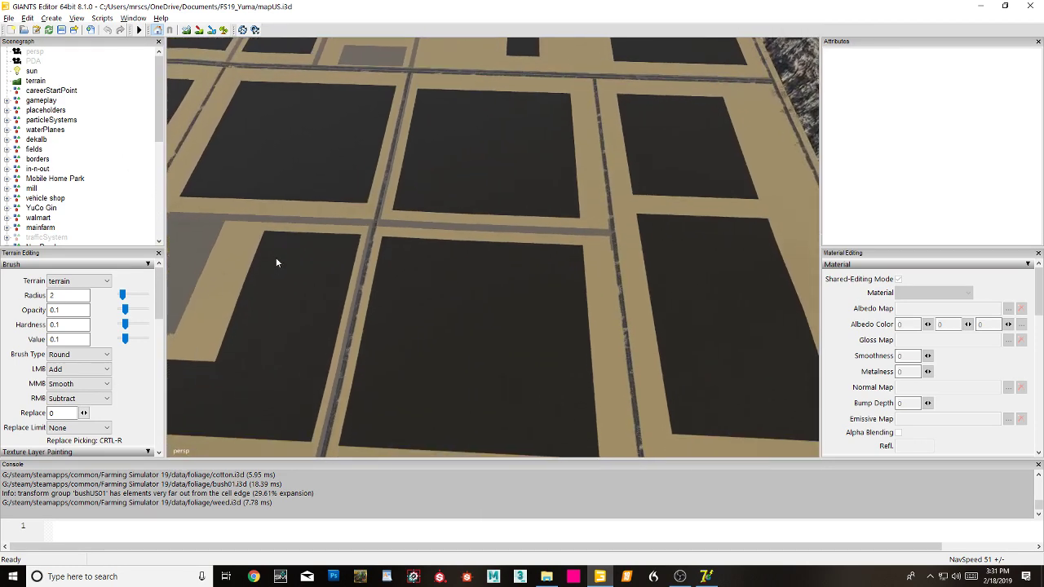
pyautogui.moveTo(417, 228); pyautogui.dragTo(324, 192, button='right')
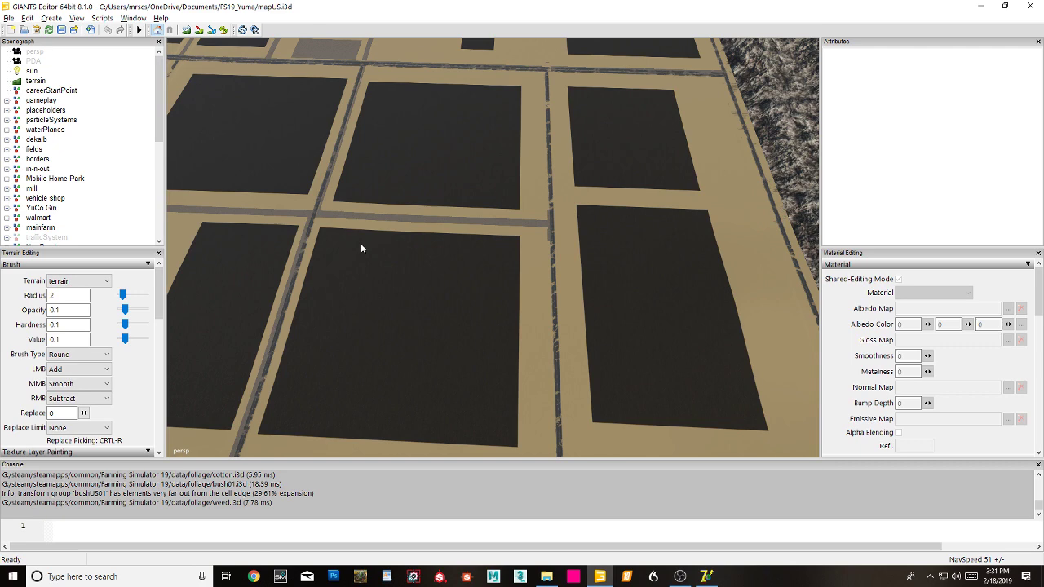
pyautogui.keyDown('alt'); pyautogui.moveTo(360, 243); pyautogui.dragTo(575, 179, button='right'); pyautogui.keyUp('alt')
pyautogui.keyDown('alt'); pyautogui.moveTo(512, 166); pyautogui.dragTo(371, 41); pyautogui.keyUp('alt')
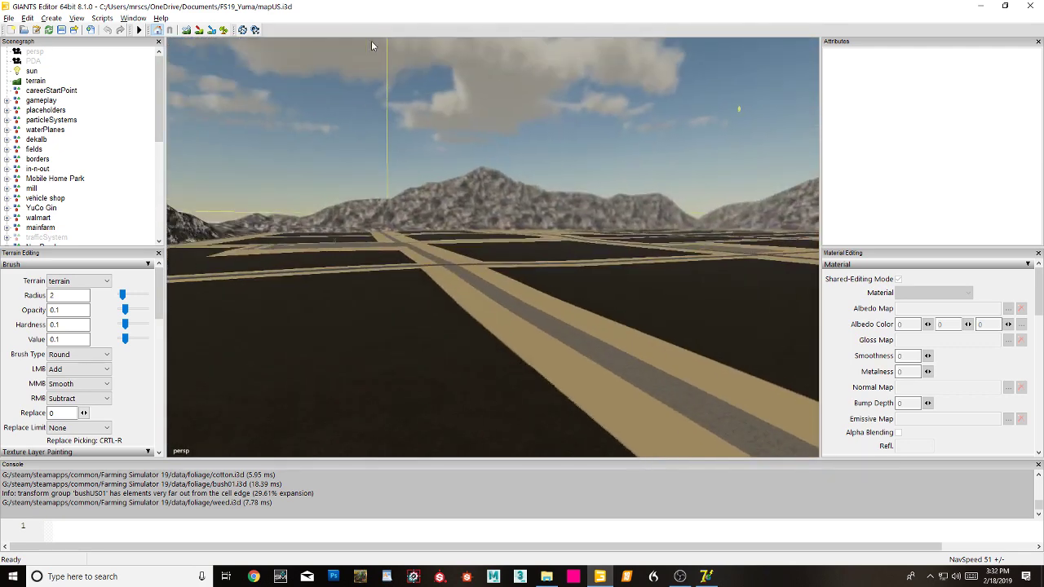
pyautogui.moveTo(371, 45); pyautogui.dragTo(345, 35, button='right')
pyautogui.keyDown('alt'); pyautogui.moveTo(394, 191); pyautogui.dragTo(379, 116, button='middle'); pyautogui.keyUp('alt')
pyautogui.moveTo(380, 120); pyautogui.dragTo(70, 143, button='right')
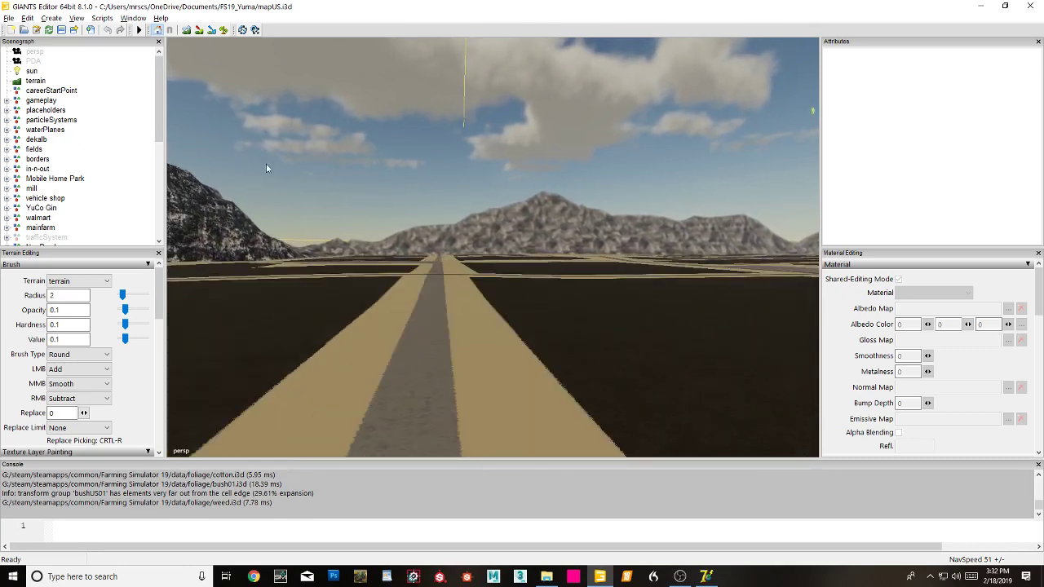
pyautogui.keyDown('alt'); pyautogui.moveTo(266, 164); pyautogui.dragTo(645, 187, button='middle'); pyautogui.keyUp('alt')
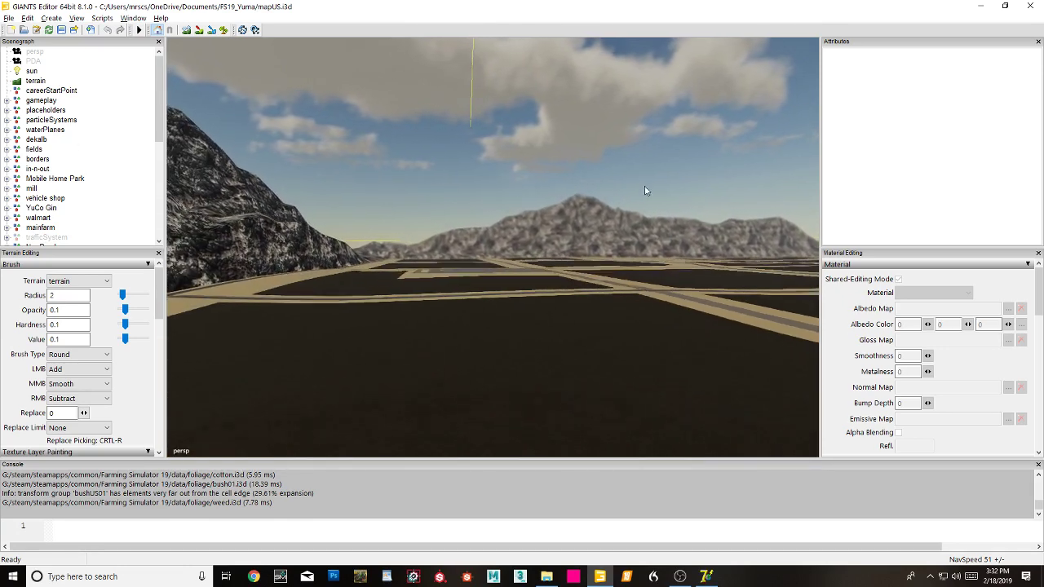
pyautogui.moveTo(645, 190); pyautogui.dragTo(589, 274, button='right')
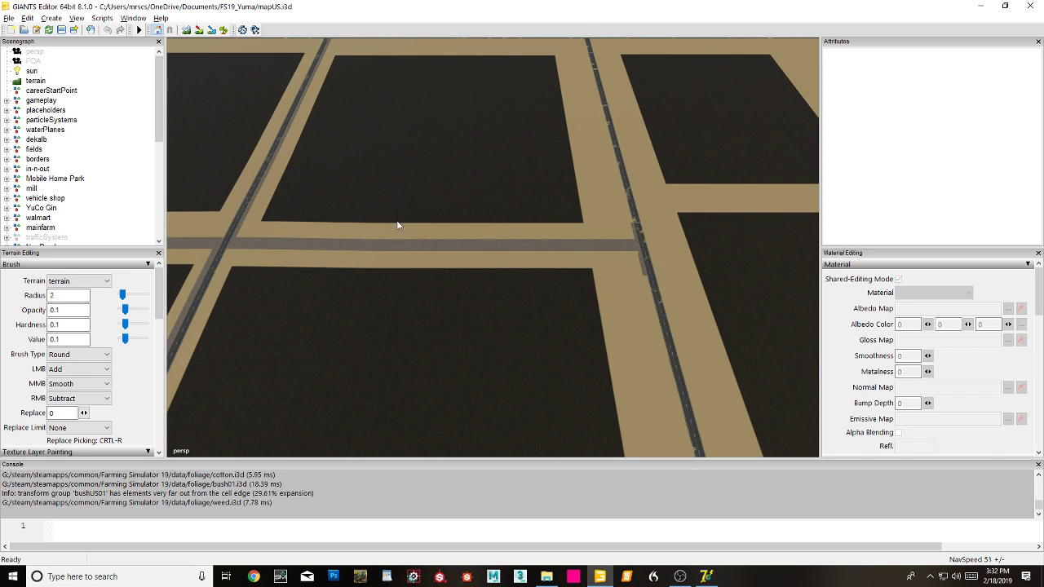
# Step: Create a new transform group in the scenegraph and select it
pyautogui.moveTo(157, 110); pyautogui.dragTo(157, 144)
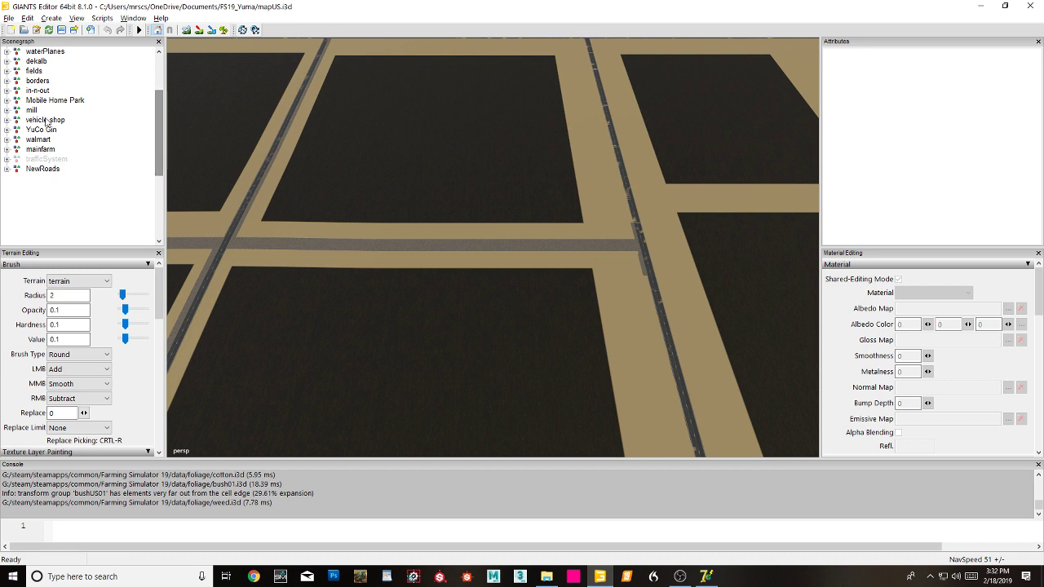
pyautogui.click(51, 18)
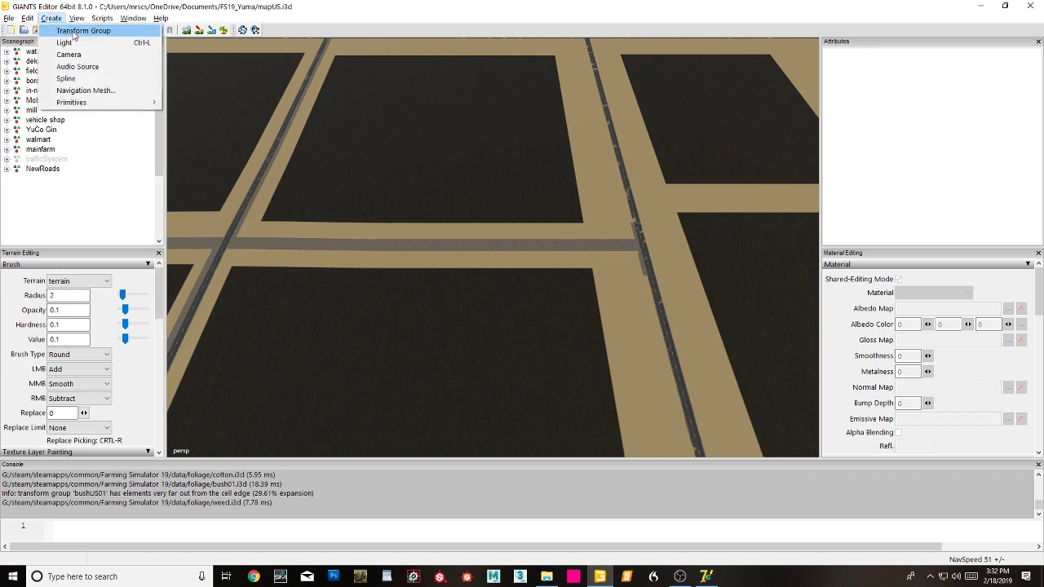
pyautogui.click(84, 31)
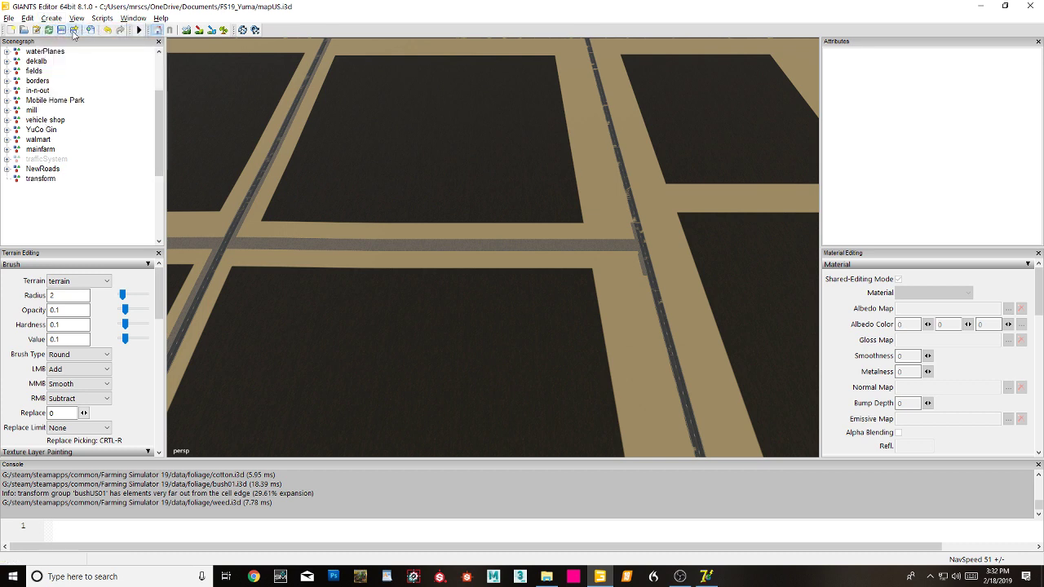
pyautogui.click(41, 179)
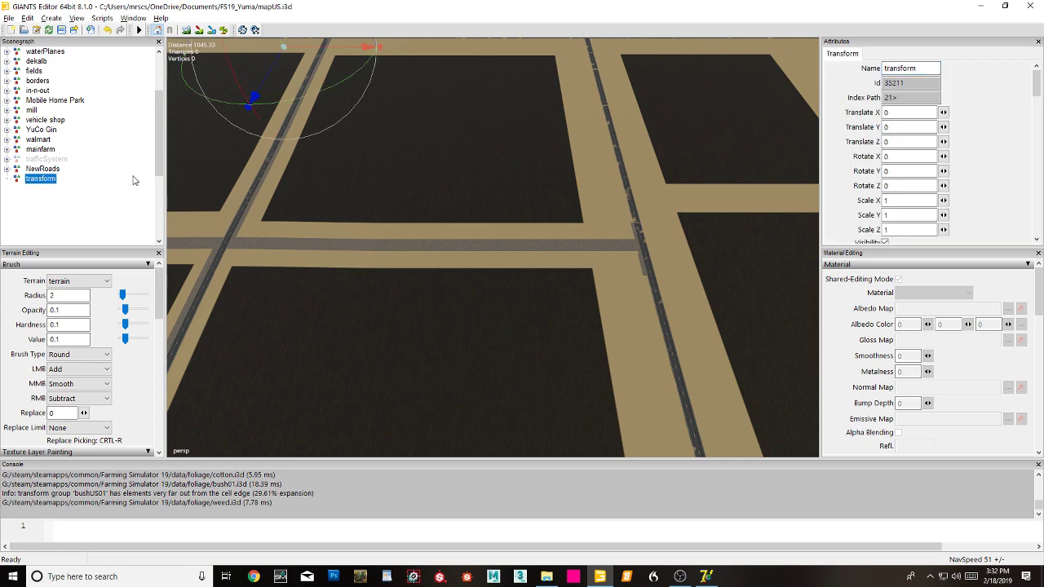
# Step: Run the Spline Placement Create script and expand the transform and splinePlacement groups in the scenegraph
pyautogui.keyDown('alt'); pyautogui.moveTo(375, 168); pyautogui.dragTo(131, 168, button='right'); pyautogui.keyUp('alt')
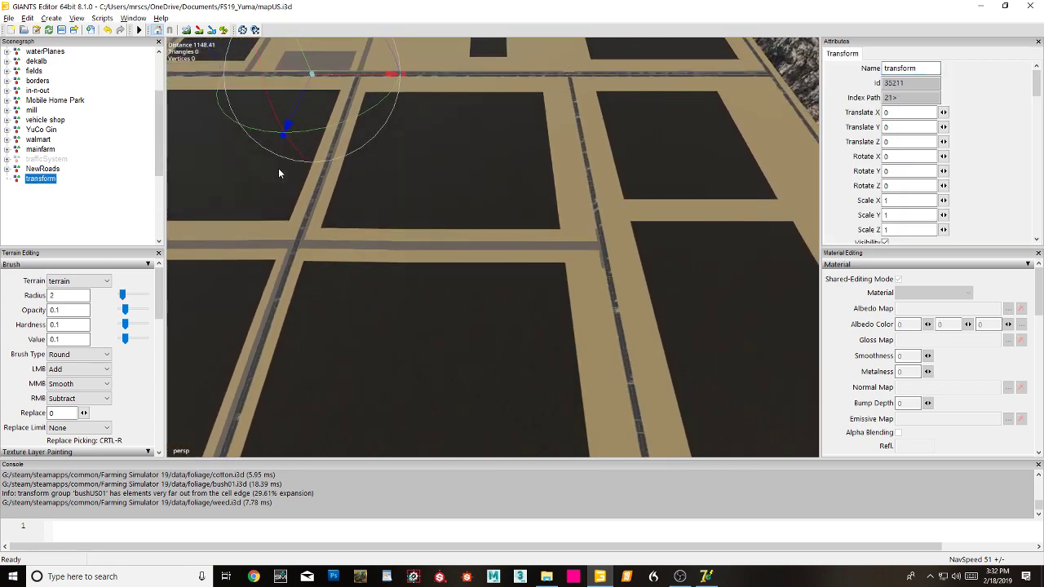
pyautogui.click(50, 18)
pyautogui.moveTo(100, 20)
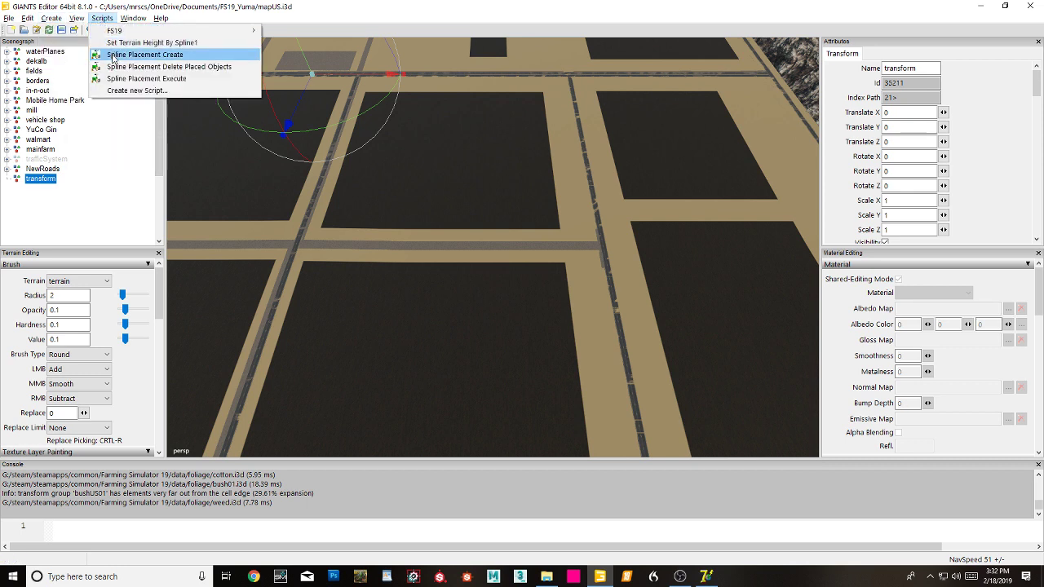
pyautogui.click(113, 55)
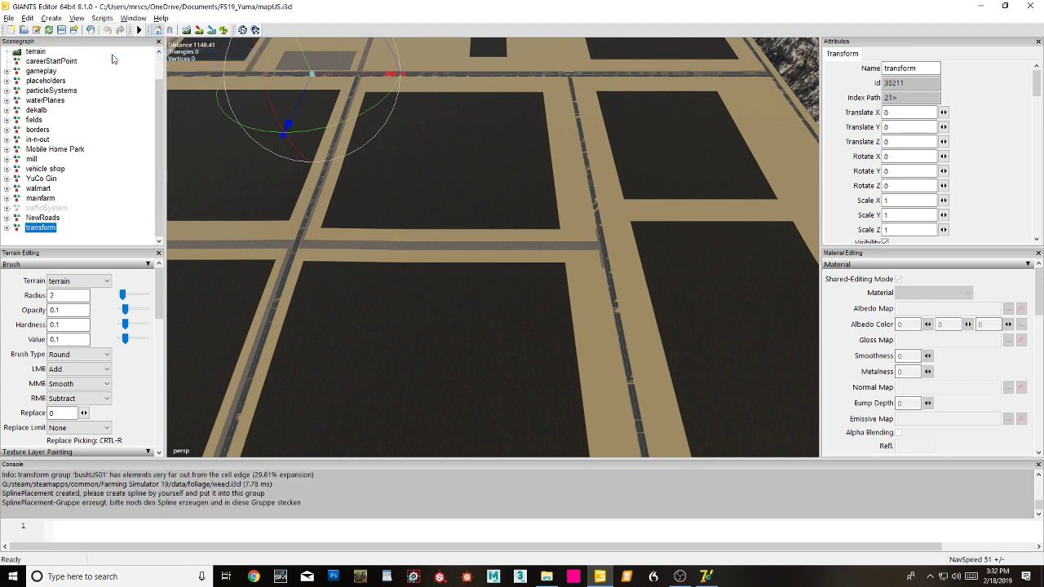
pyautogui.click(7, 228)
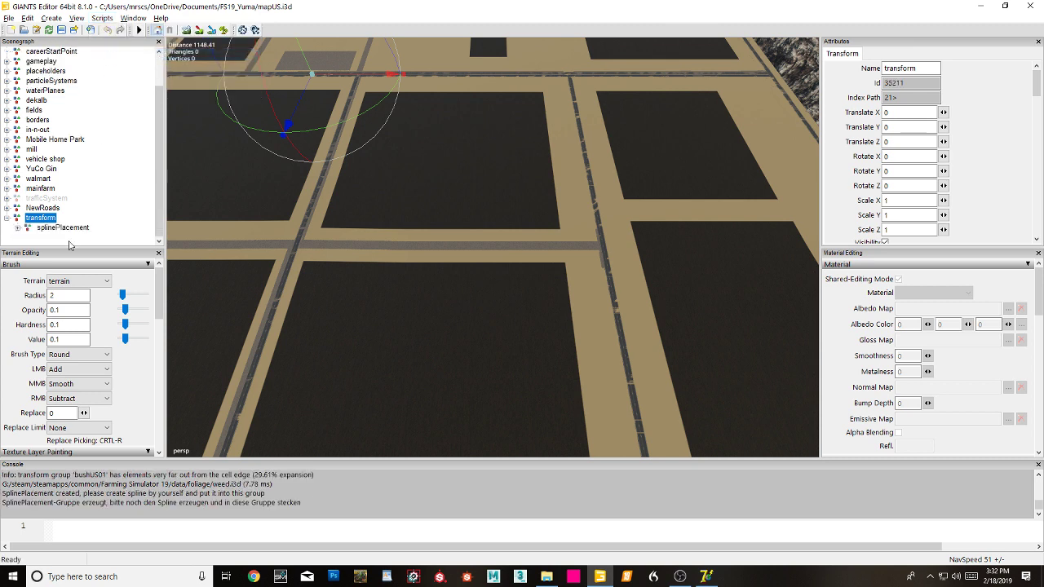
pyautogui.click(17, 229)
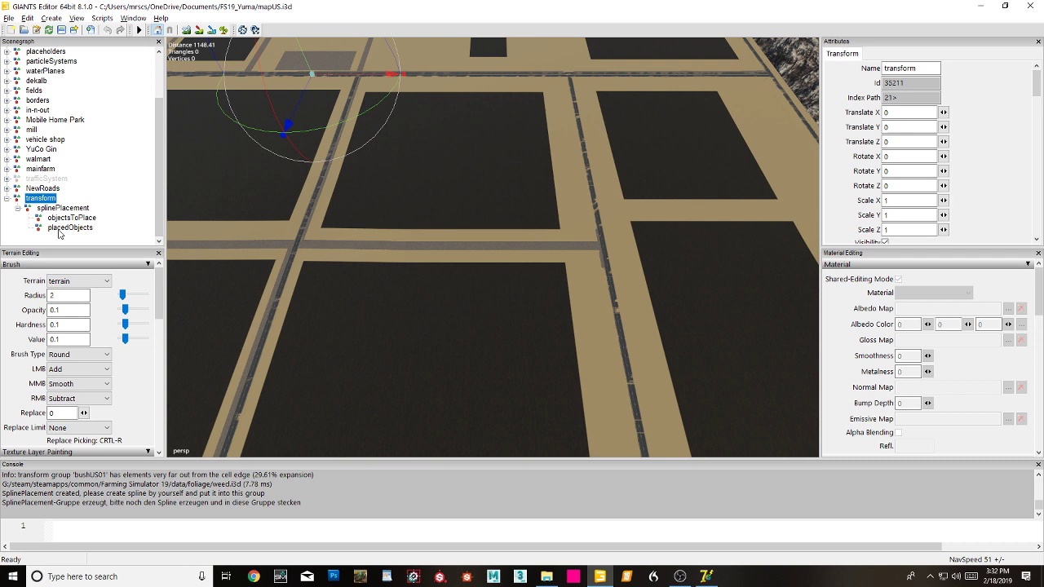
pyautogui.click(6, 188)
pyautogui.click(46, 199)
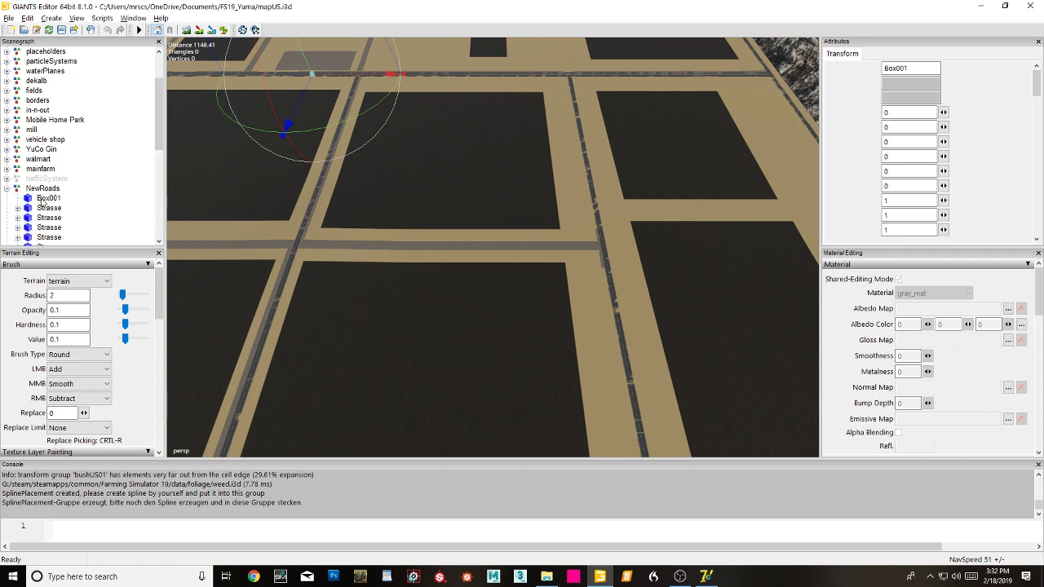
pyautogui.click(10, 191)
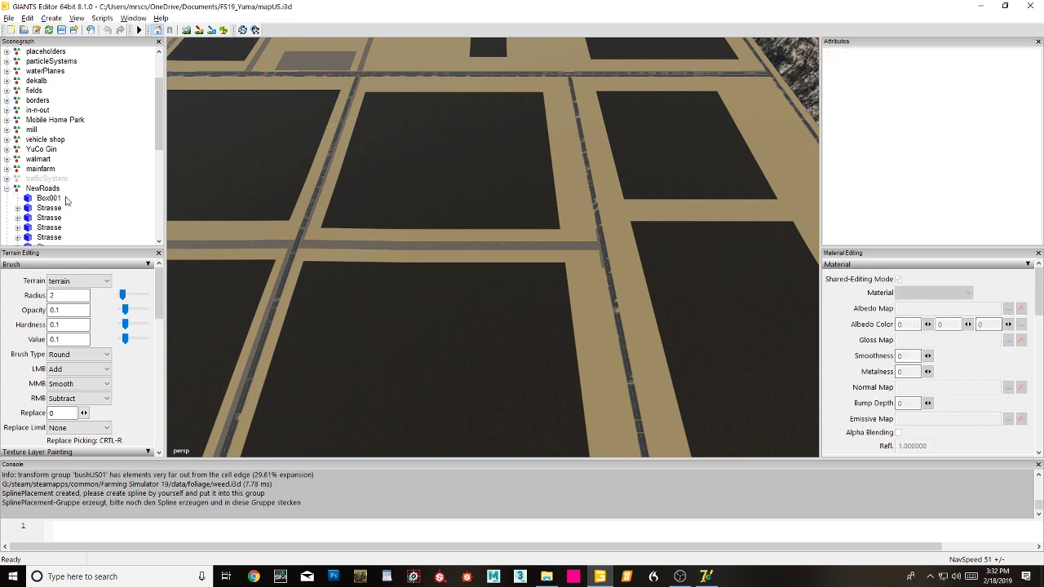
pyautogui.click(7, 188)
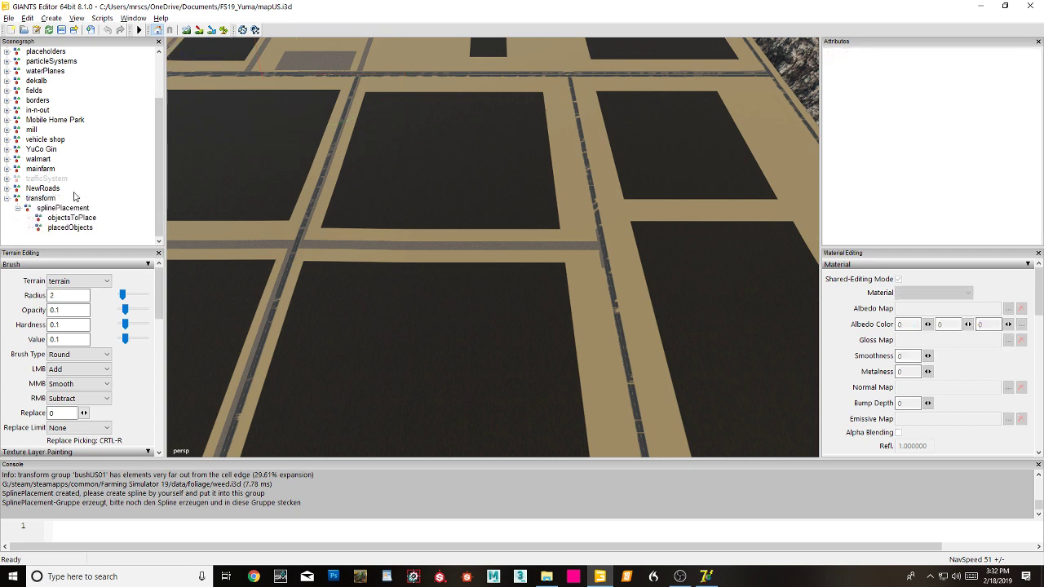
# Step: Import post.i3d from the objects\roads\objects\ssc folder of FS19_Yuma into the map
pyautogui.click(4, 20)
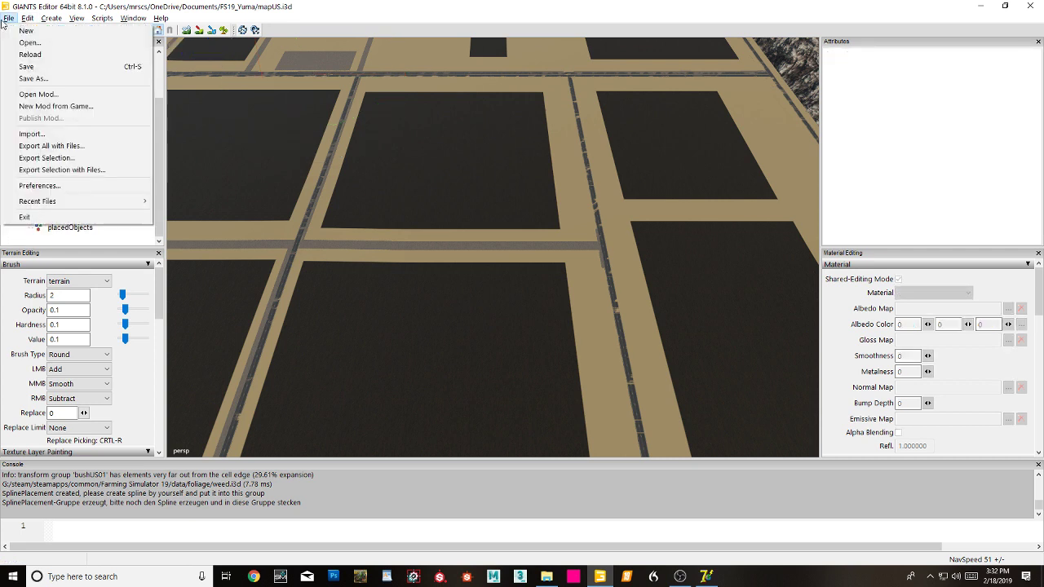
pyautogui.click(27, 135)
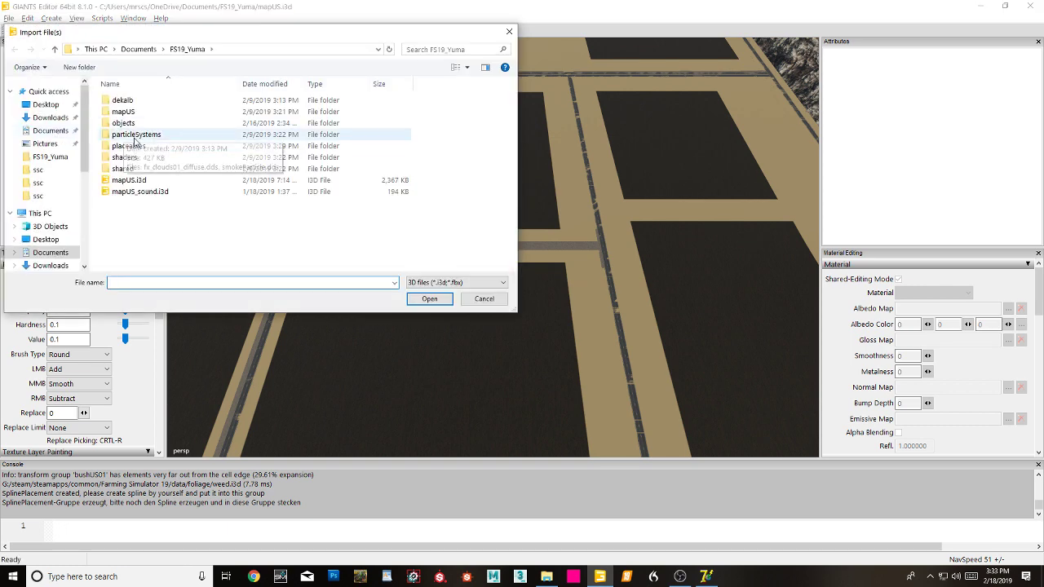
pyautogui.doubleClick(130, 146)
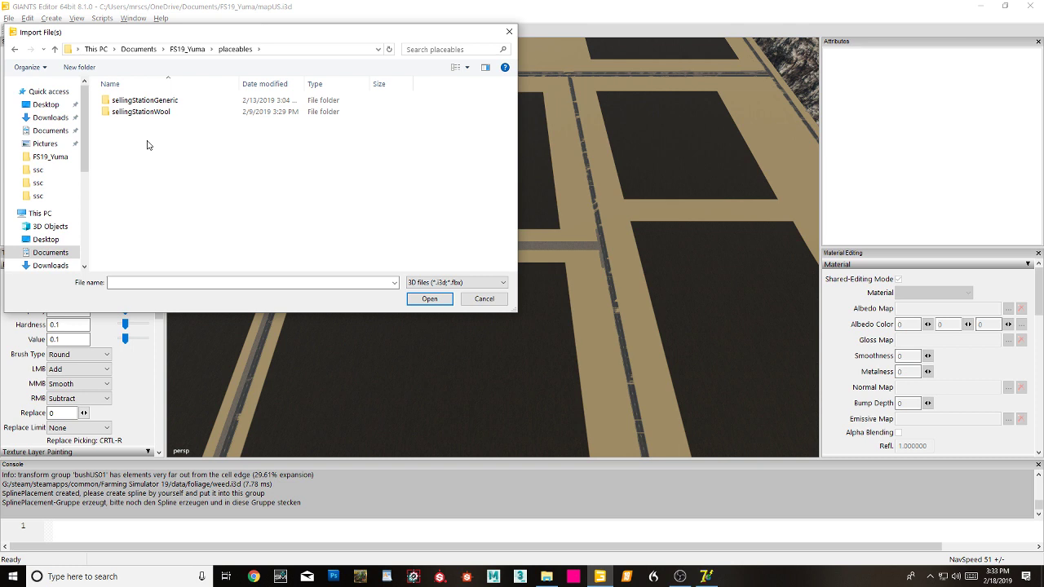
pyautogui.press('BackSpace')
pyautogui.doubleClick(126, 123)
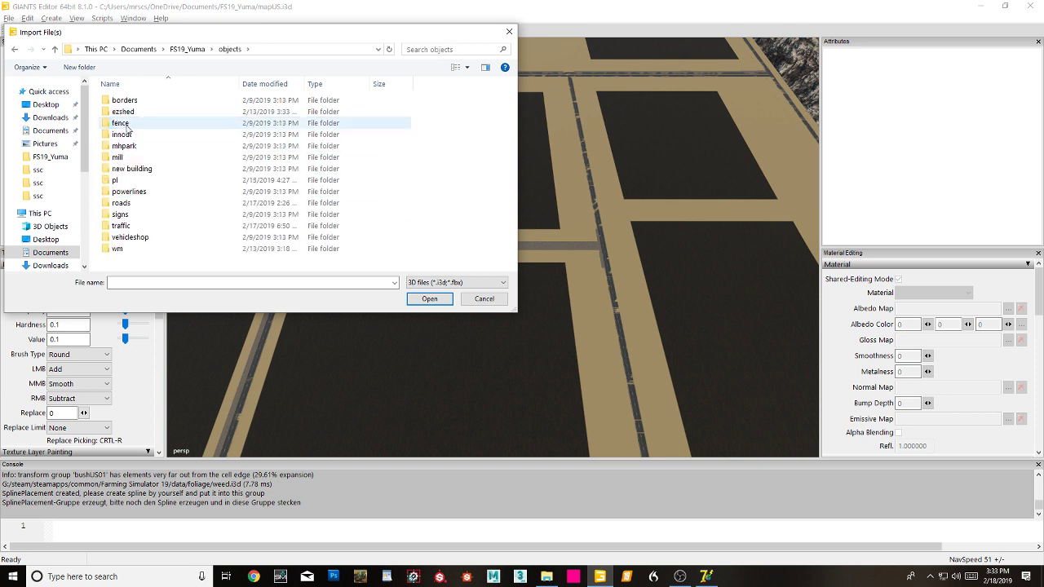
pyautogui.doubleClick(124, 205)
pyautogui.doubleClick(124, 104)
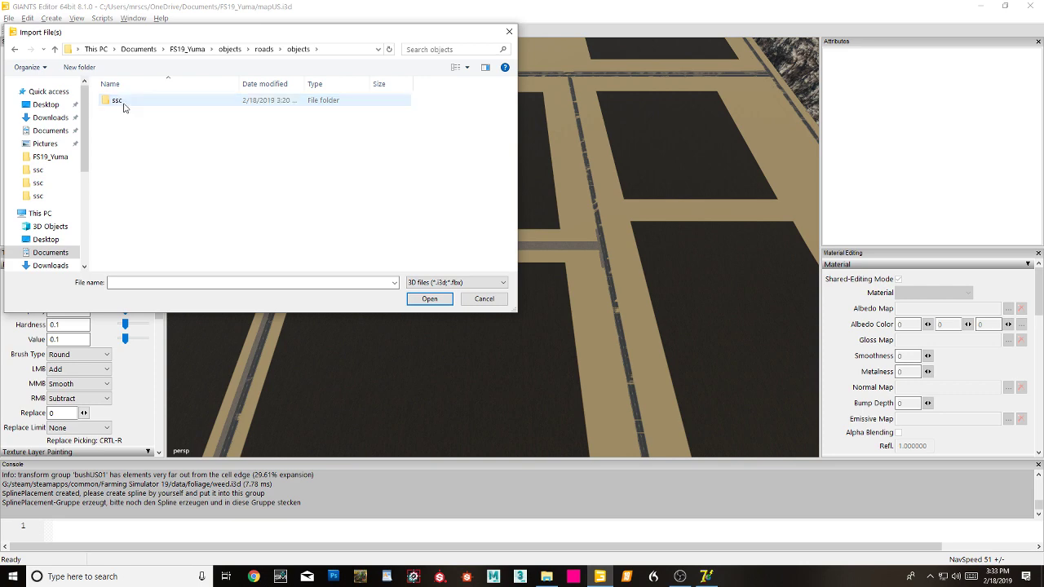
pyautogui.doubleClick(124, 108)
pyautogui.doubleClick(427, 114)
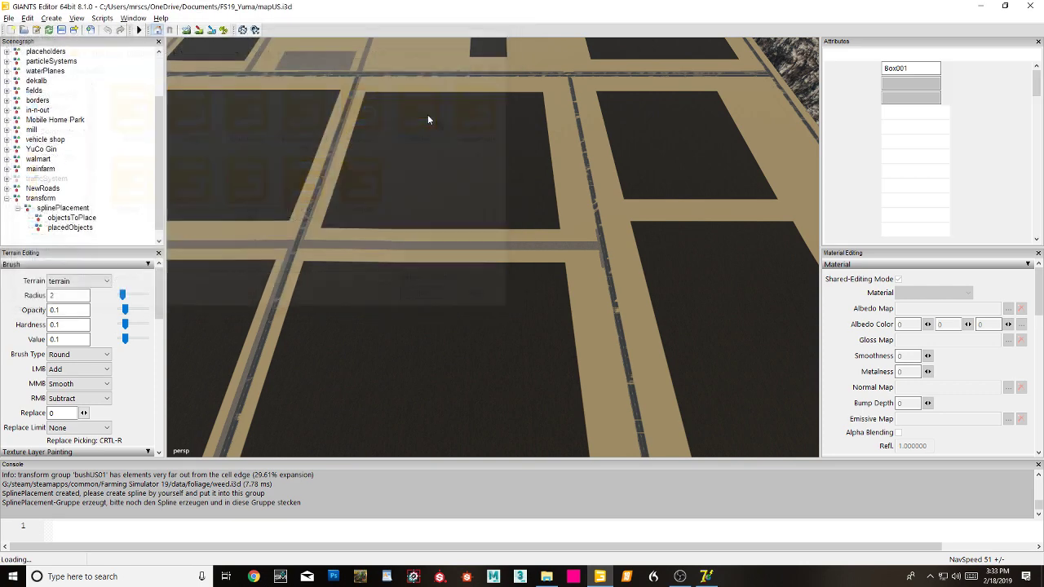
# Step: Cut the imported Box001 object from the scenegraph and remove the objectsToPlace group from splinePlacement
pyautogui.click(26, 18)
pyautogui.click(42, 81)
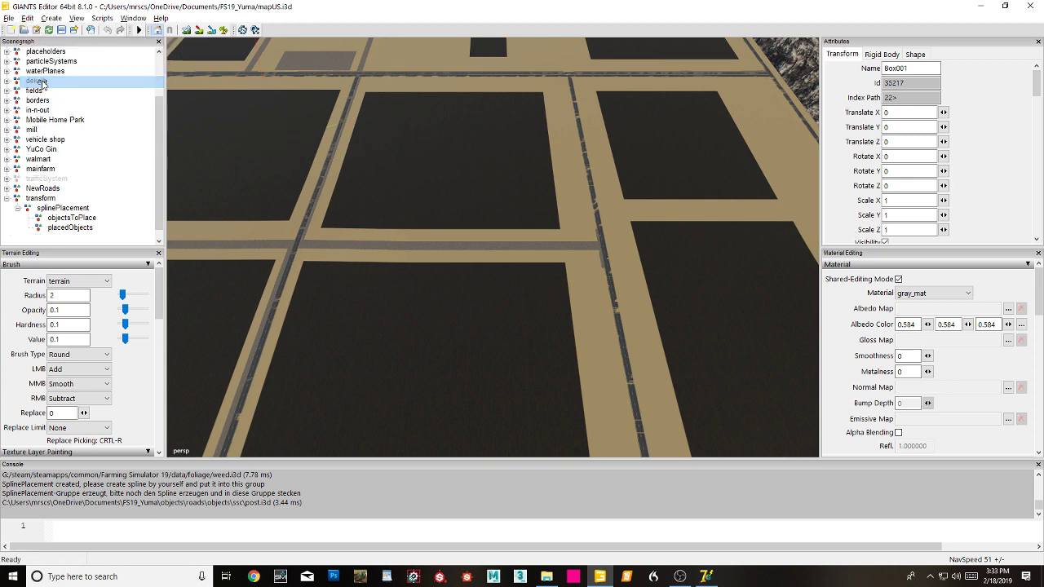
pyautogui.click(69, 217)
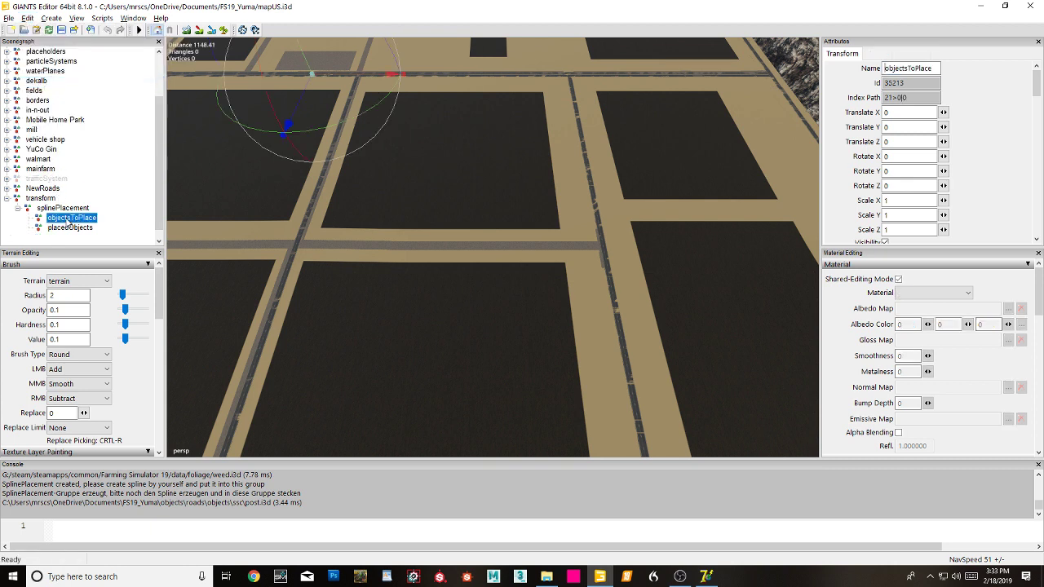
pyautogui.click(27, 17)
pyautogui.click(48, 118)
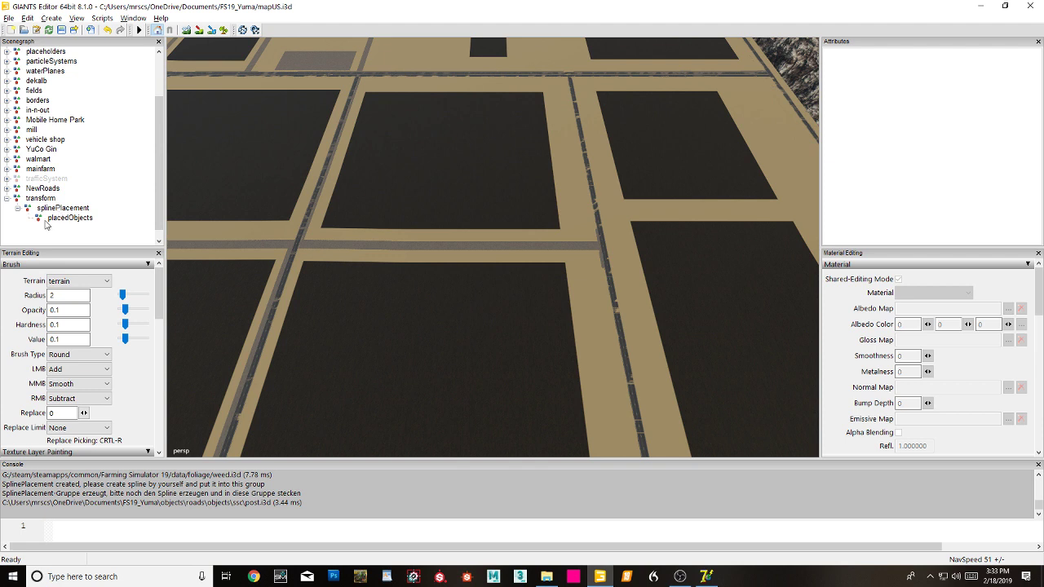
# Step: Restore the removed objectsToPlace group, and delete the whole transform group from the scenegraph
pyautogui.click(69, 217)
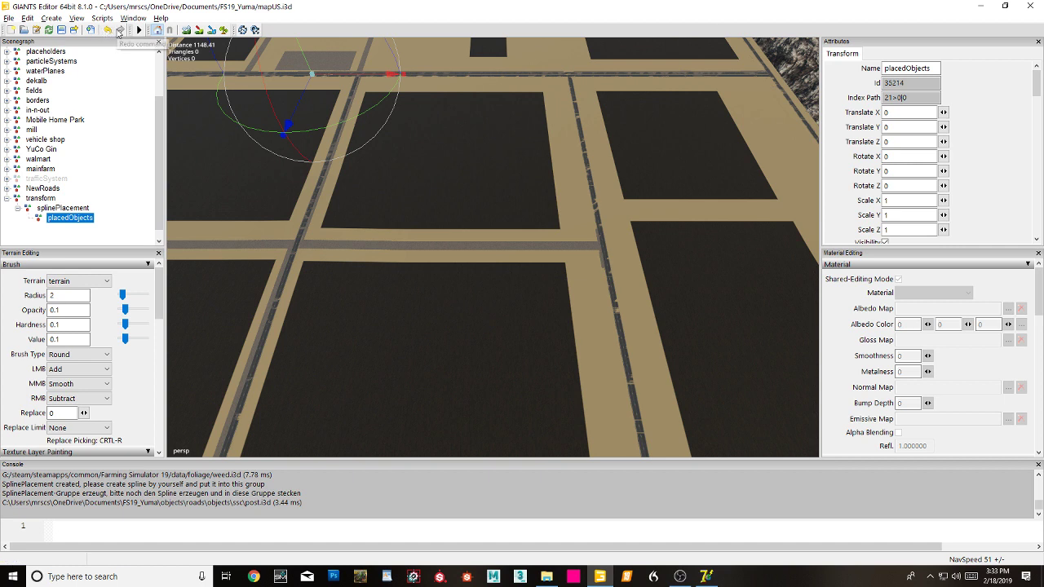
pyautogui.click(106, 30)
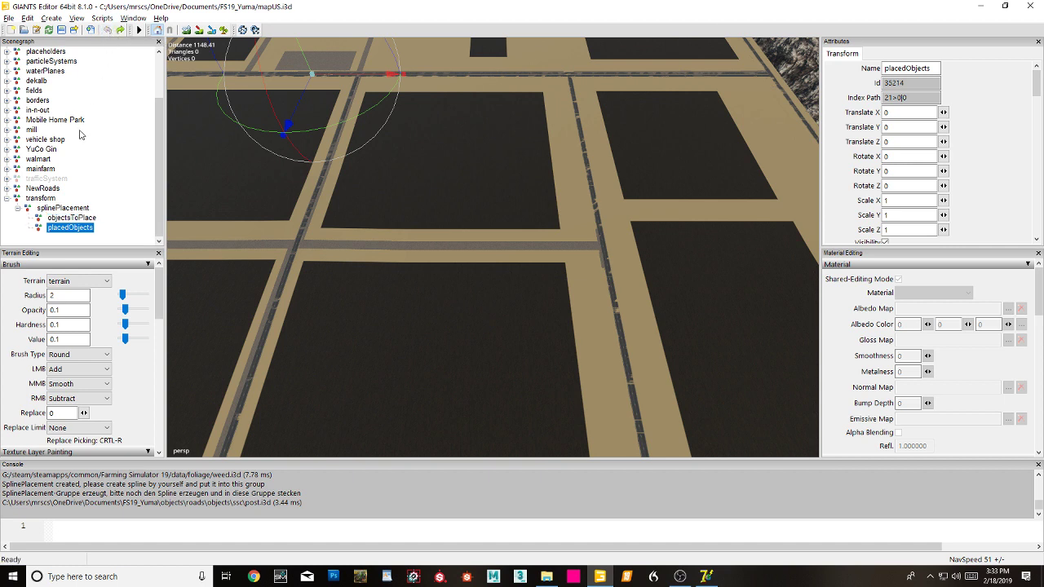
pyautogui.click(49, 199)
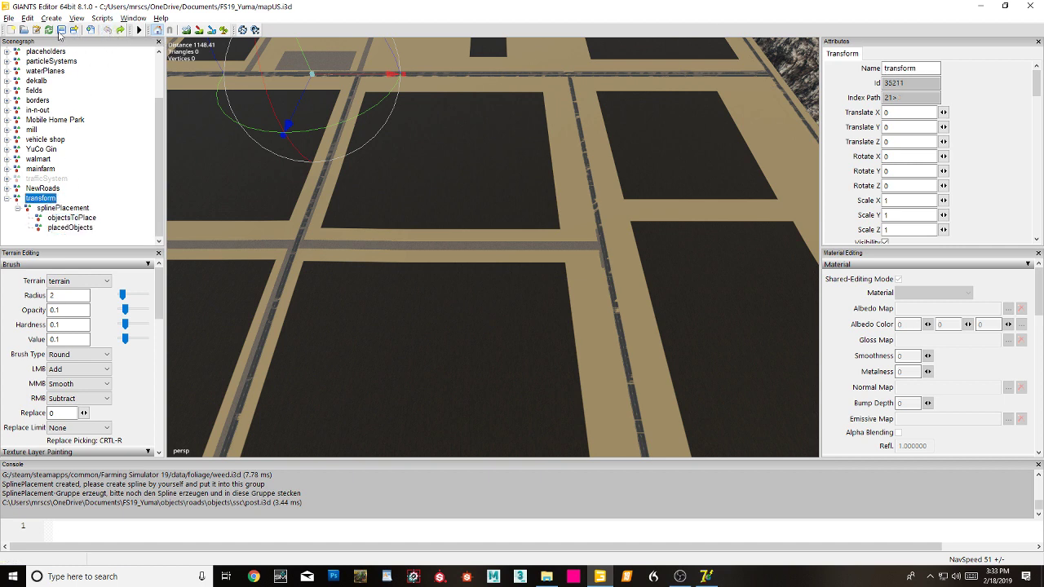
pyautogui.press('Delete')
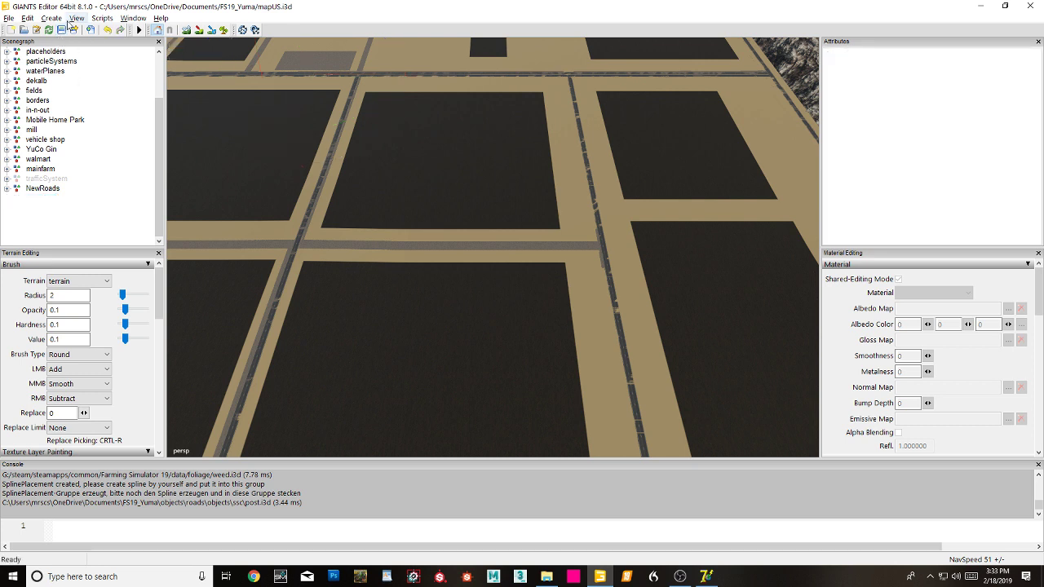
# Step: Create a fresh transform group at the end of the scenegraph and select it
pyautogui.click(50, 18)
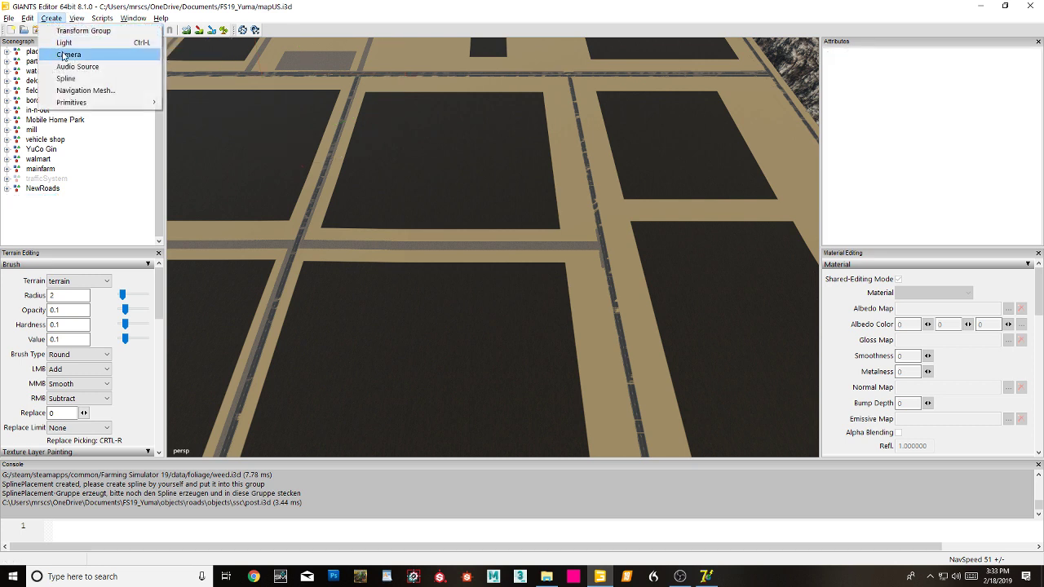
pyautogui.click(69, 30)
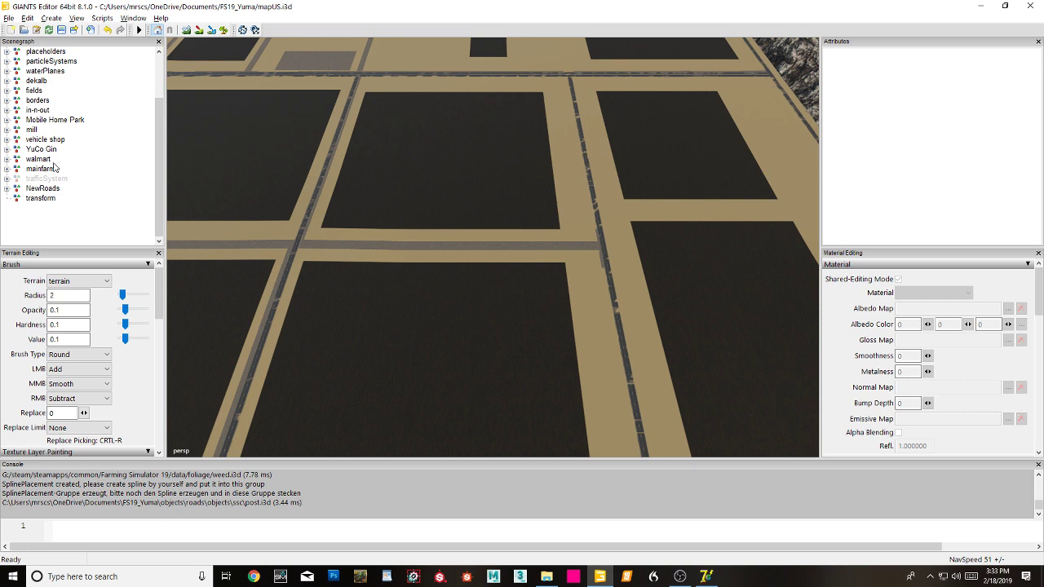
pyautogui.click(40, 199)
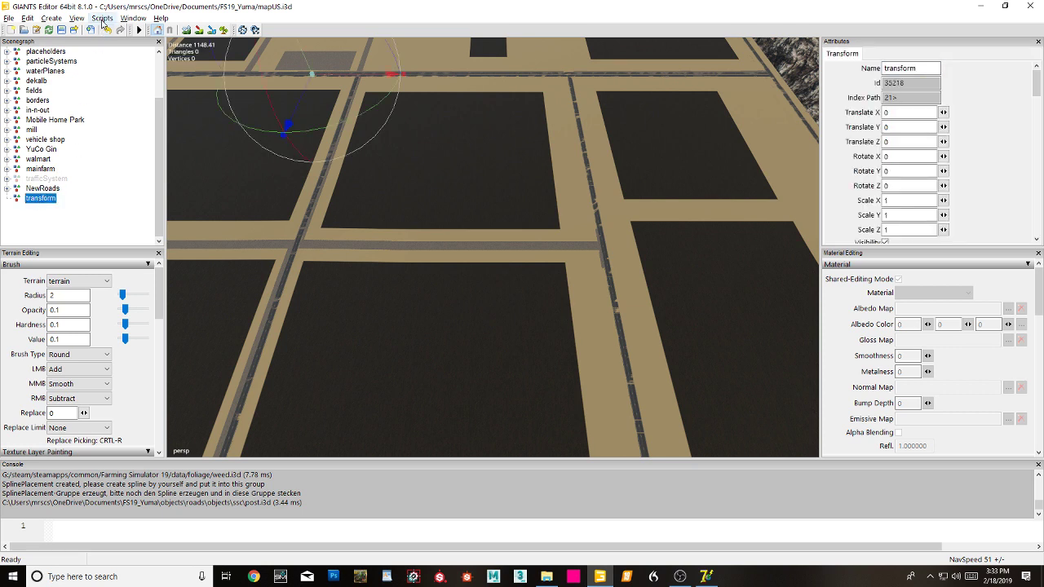
# Step: Try to run the Spline Placement Delete Placed Objects script on the new transform group
pyautogui.click(104, 18)
pyautogui.click(118, 66)
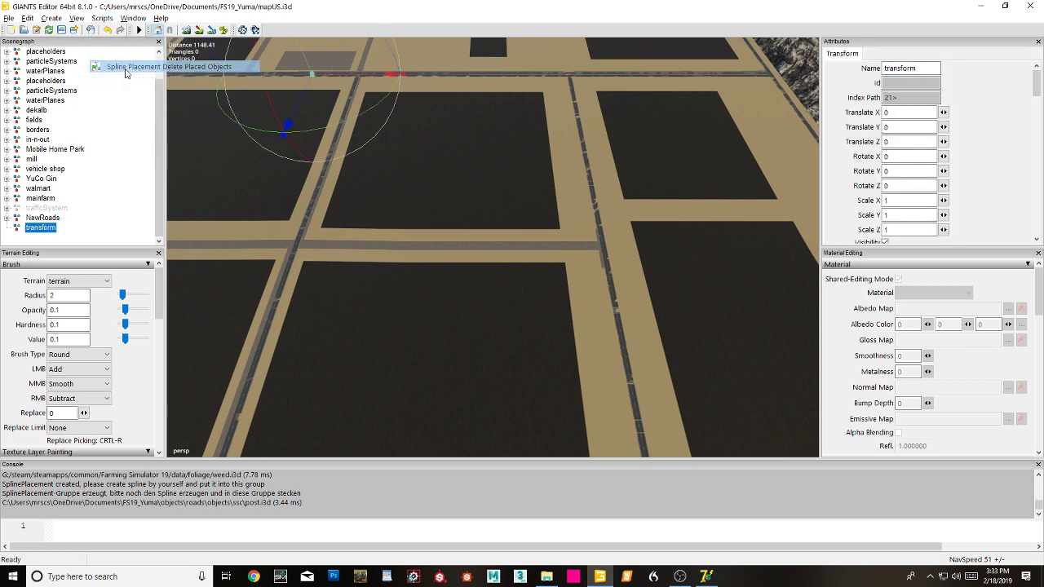
# Step: Import post.i3d from the objects\roads\objects\ssc folder and cut the imported Box001 object from the scenegraph
pyautogui.click(8, 17)
pyautogui.click(31, 134)
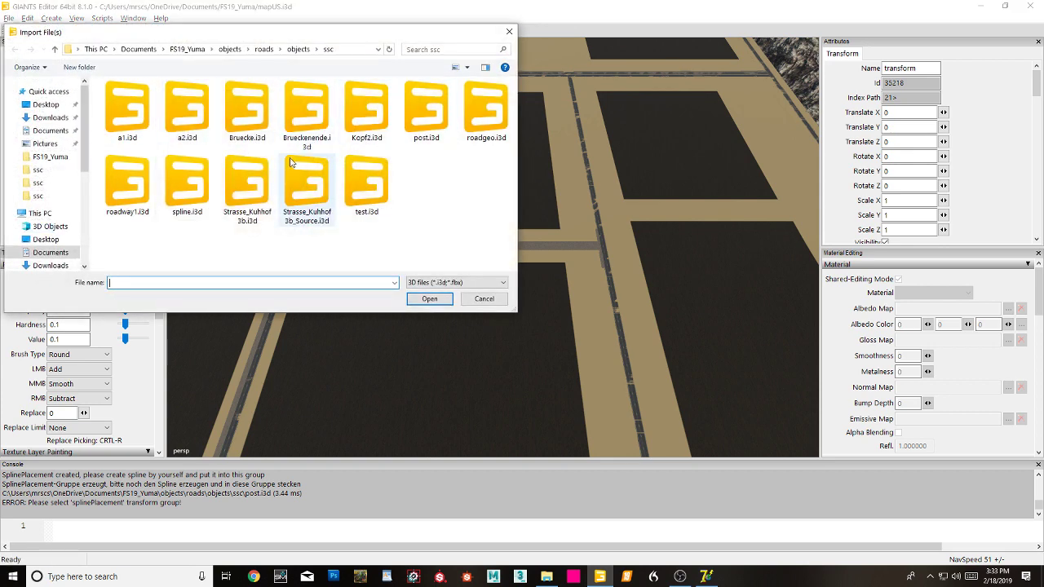
pyautogui.doubleClick(425, 110)
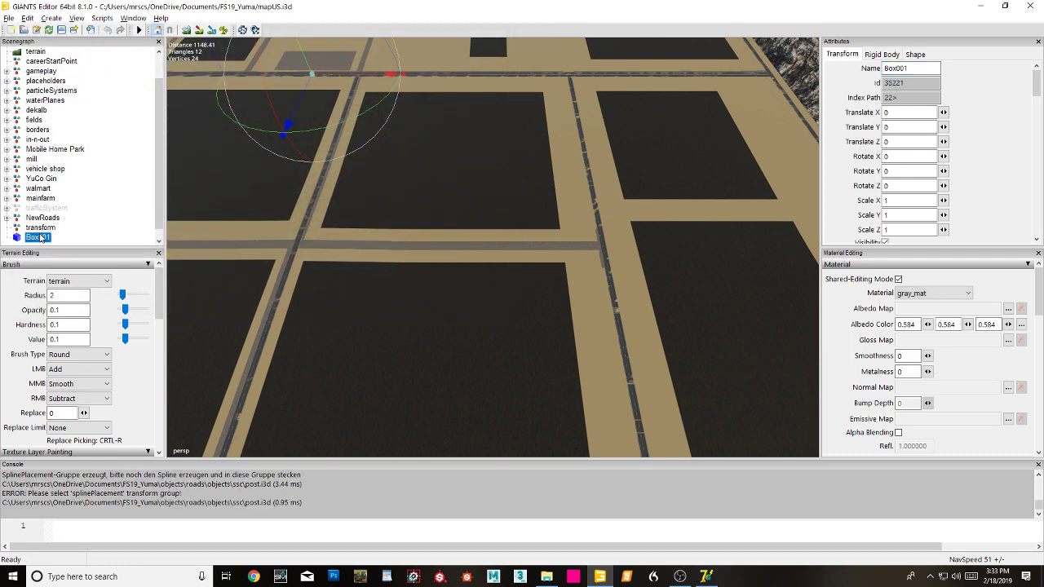
pyautogui.click(28, 18)
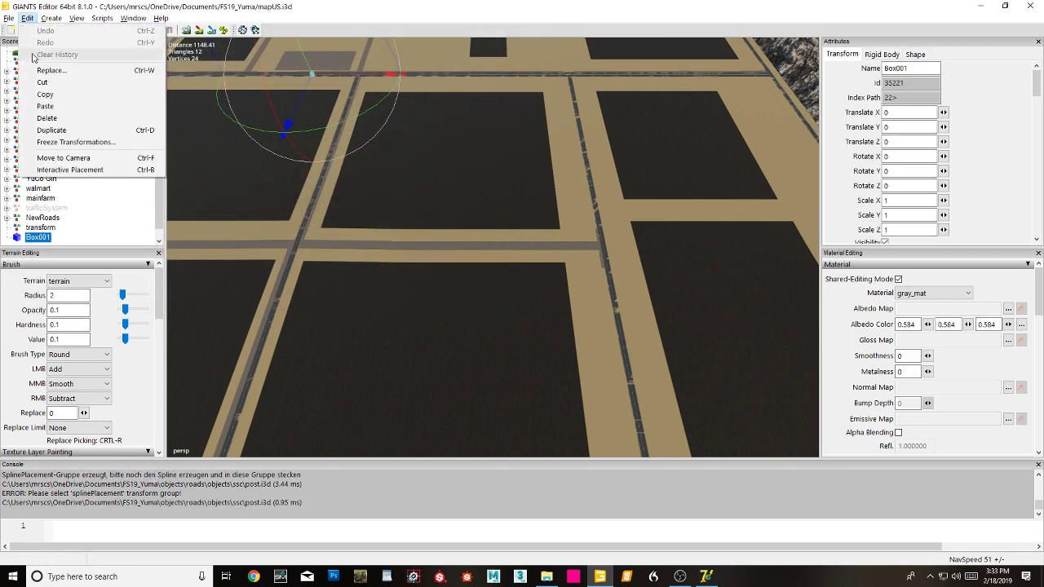
pyautogui.click(41, 84)
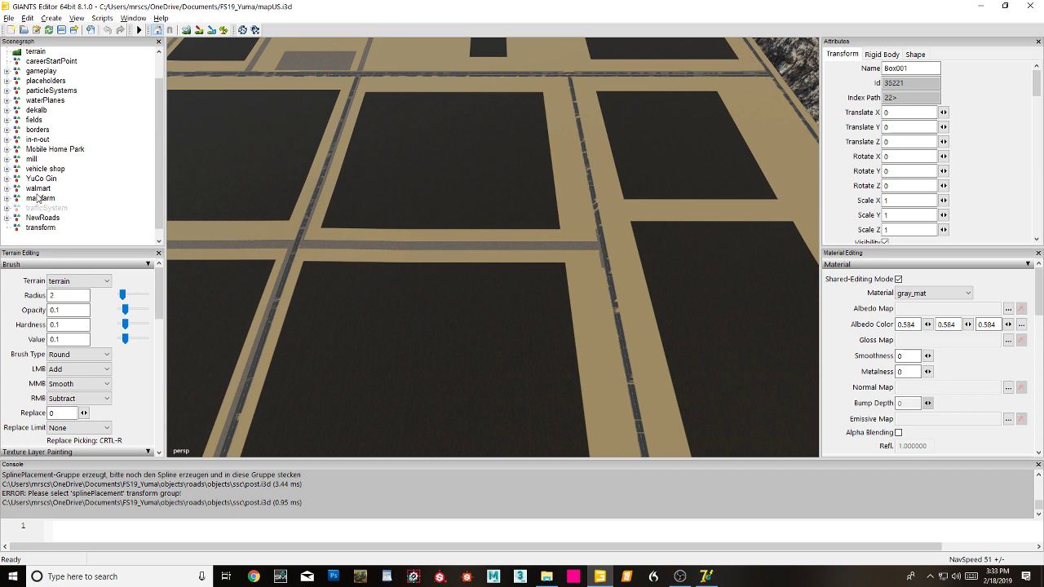
# Step: Run the Spline Placement Create script on the transform group, and expand transform and splinePlacement in the scenegraph
pyautogui.click(27, 230)
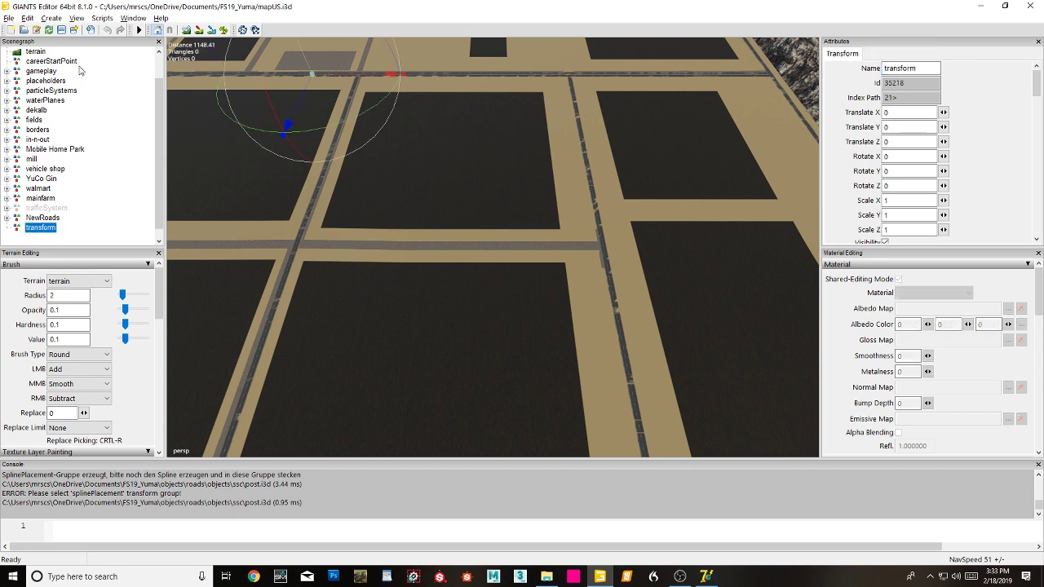
pyautogui.click(102, 18)
pyautogui.click(143, 55)
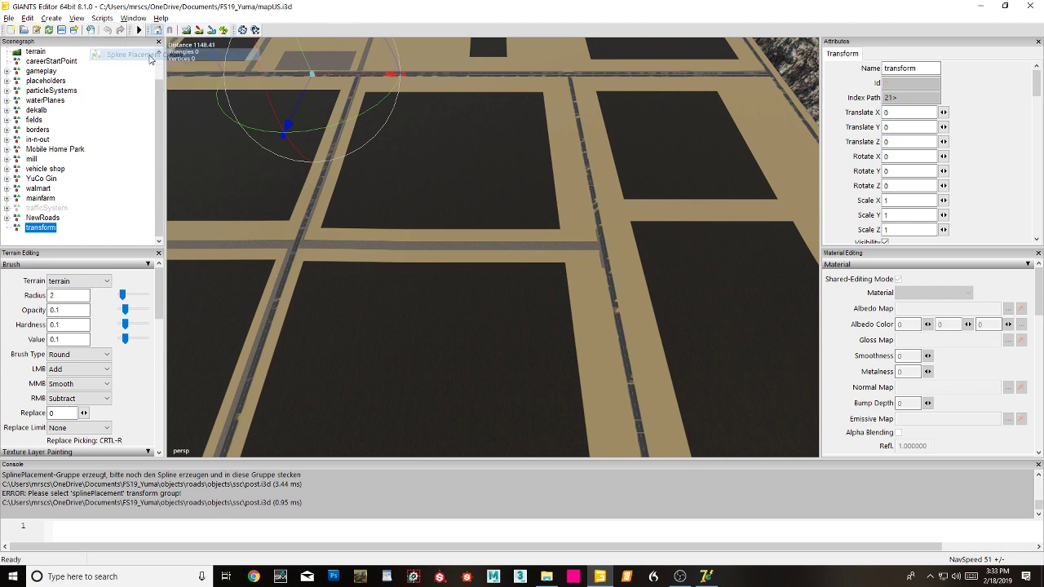
pyautogui.click(6, 228)
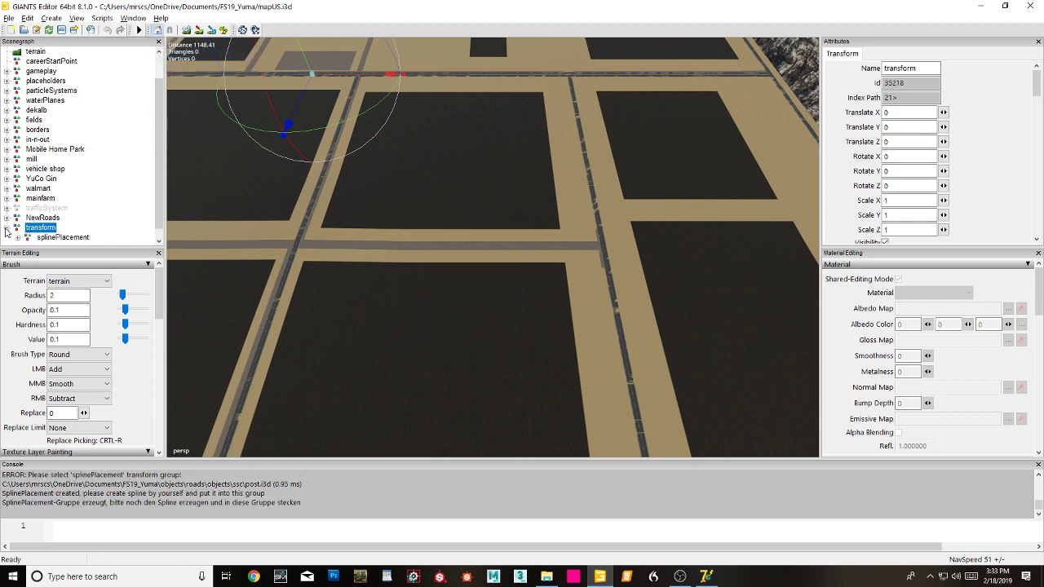
pyautogui.click(17, 238)
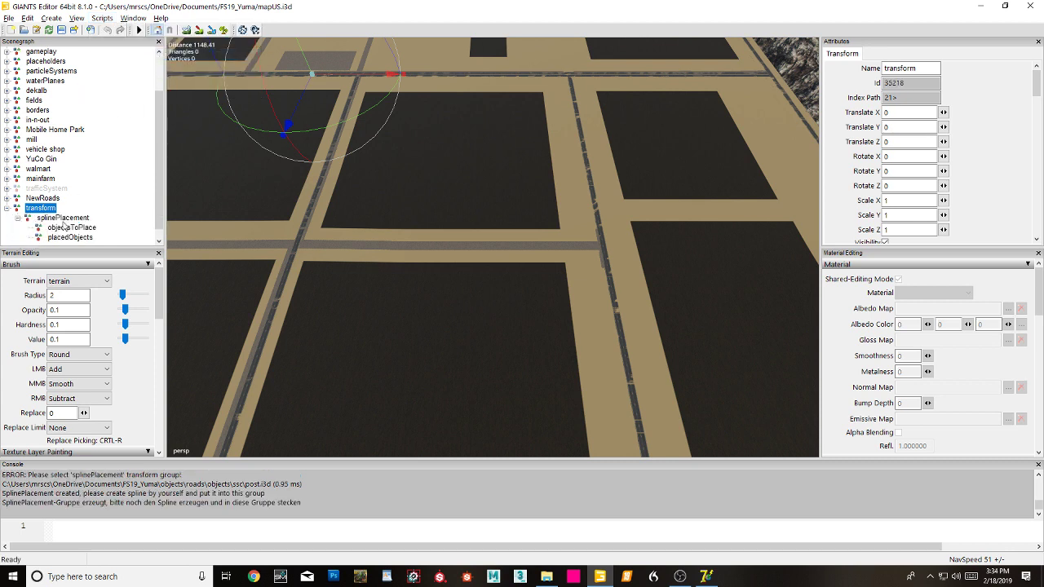
# Step: Paste Box001 into the objectsToPlace group and delete the duplicate Box001 so only one remains
pyautogui.click(69, 228)
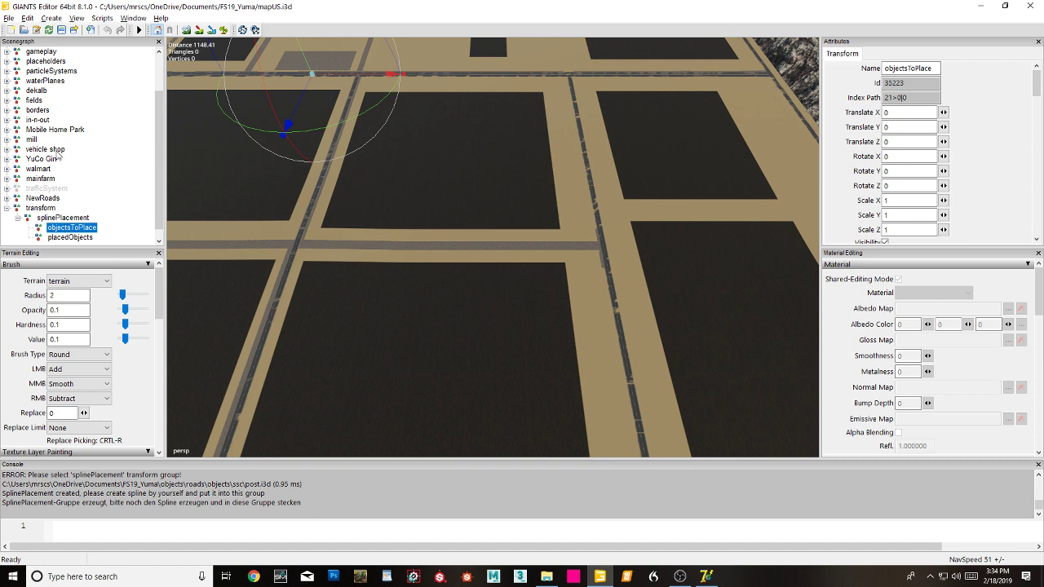
pyautogui.click(27, 18)
pyautogui.click(46, 106)
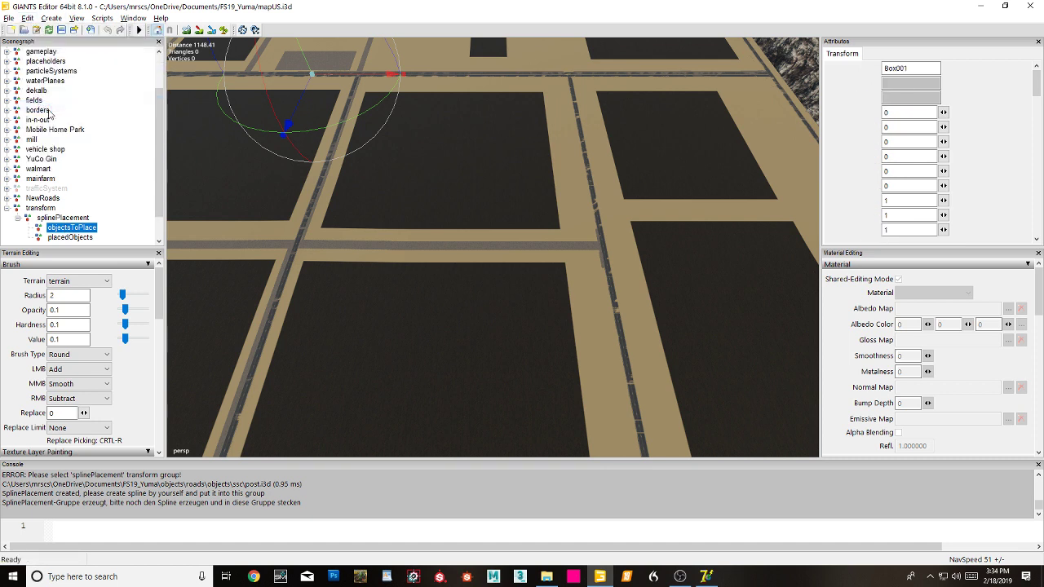
pyautogui.scroll(-2, 63, 132)
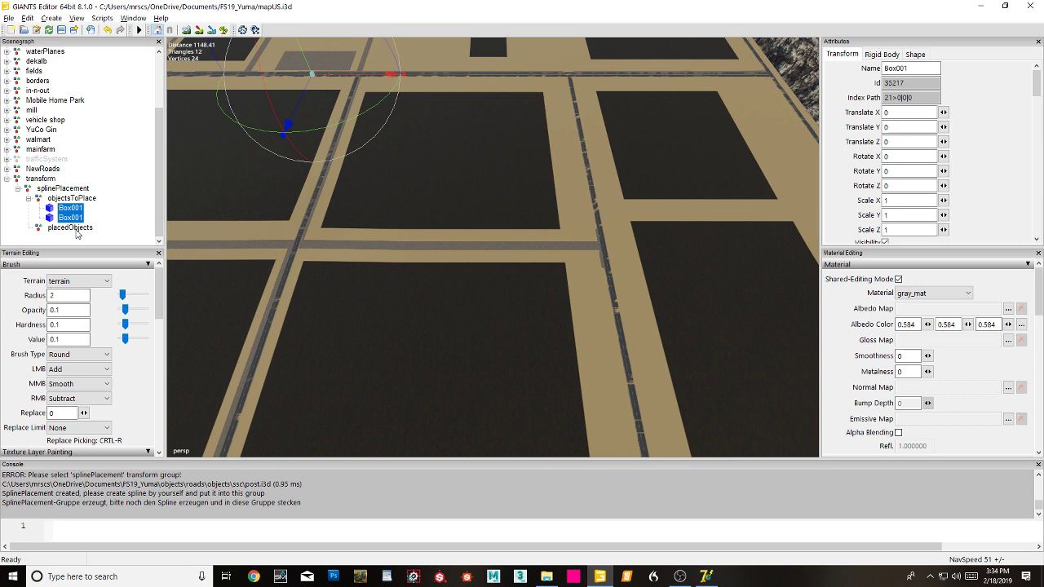
pyautogui.click(71, 219)
pyautogui.press('Delete')
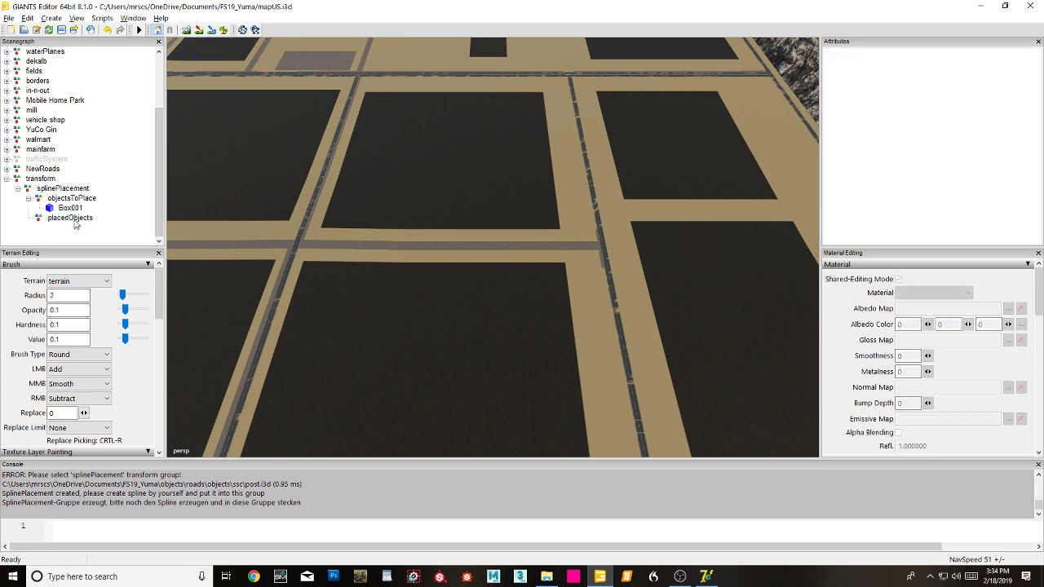
pyautogui.click(73, 200)
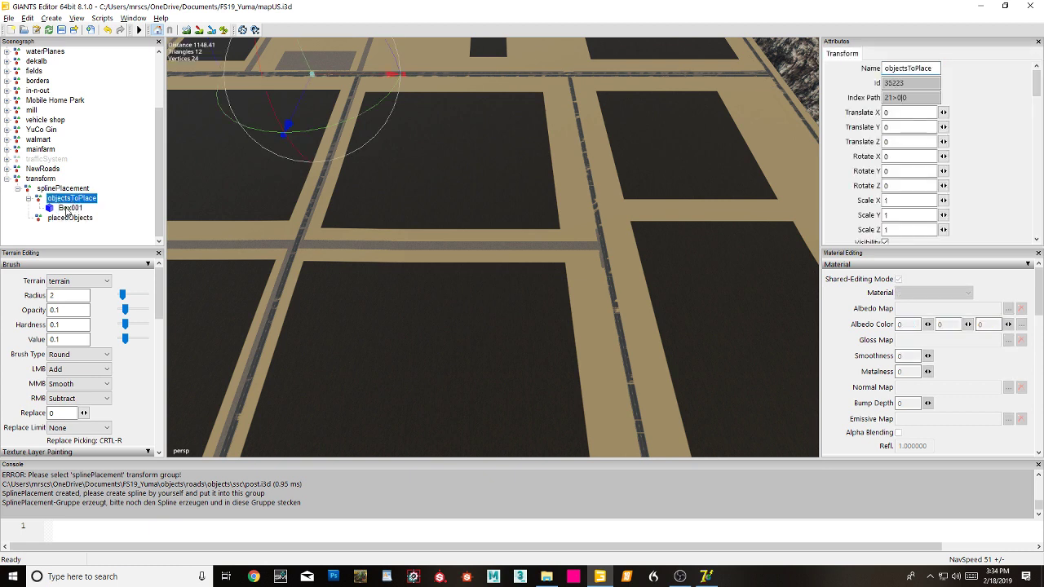
pyautogui.click(70, 208)
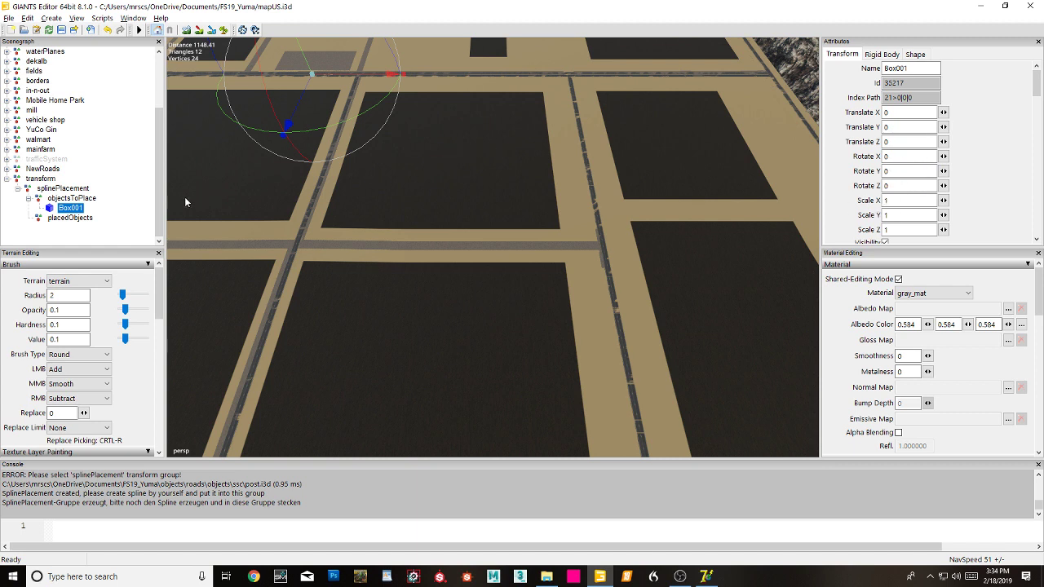
pyautogui.click(29, 214)
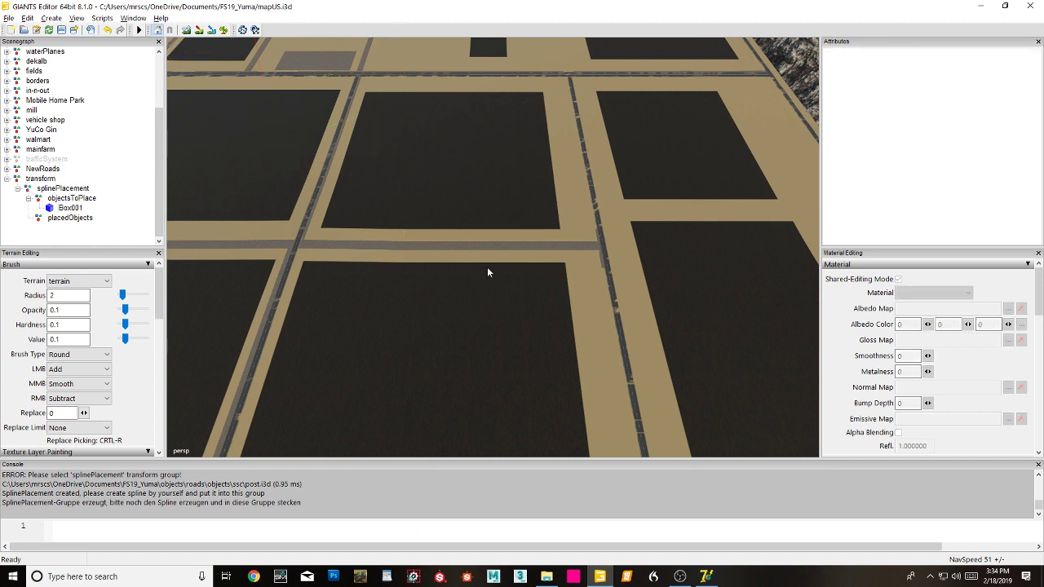
# Step: Create a new spline and move it from the scenegraph root into the splinePlacement group
pyautogui.click(50, 18)
pyautogui.click(66, 79)
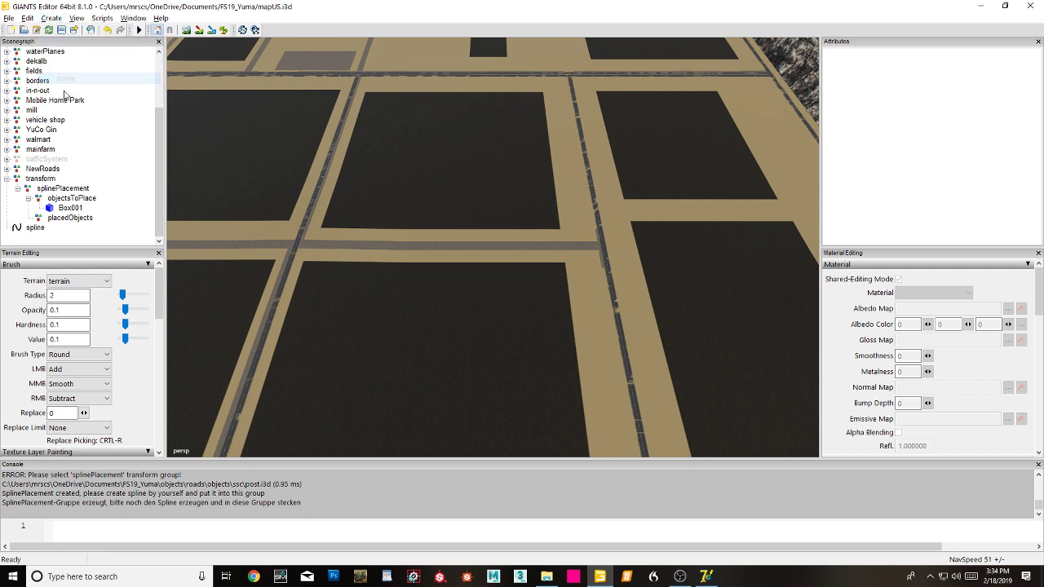
pyautogui.click(31, 228)
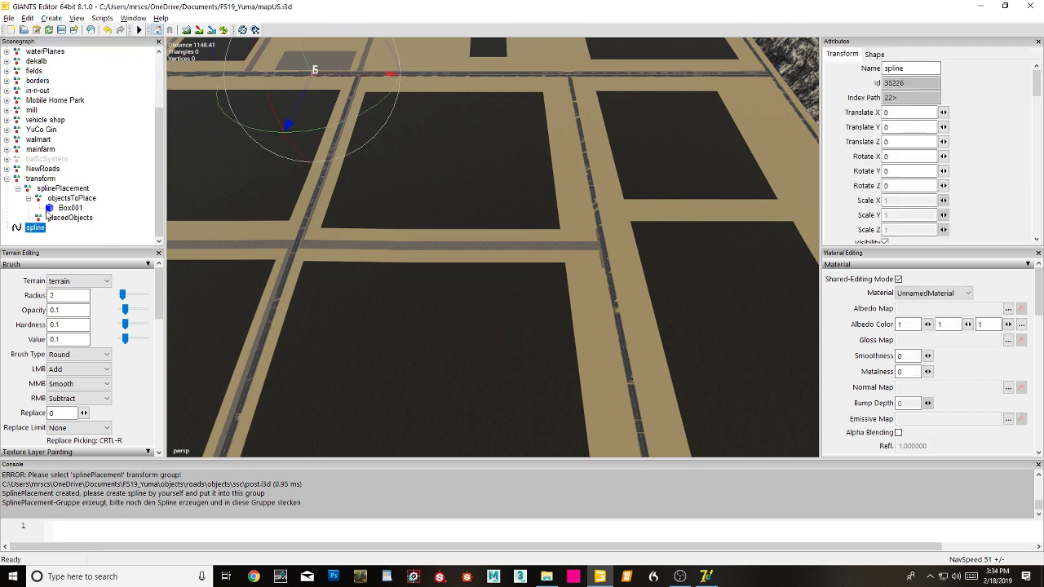
pyautogui.click(27, 18)
pyautogui.click(42, 82)
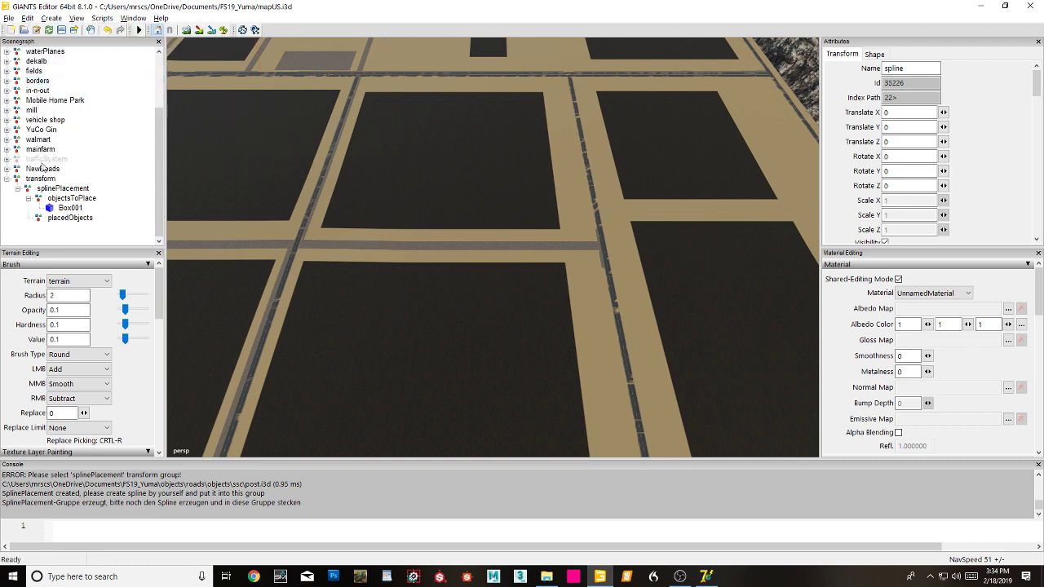
pyautogui.click(43, 179)
pyautogui.click(49, 189)
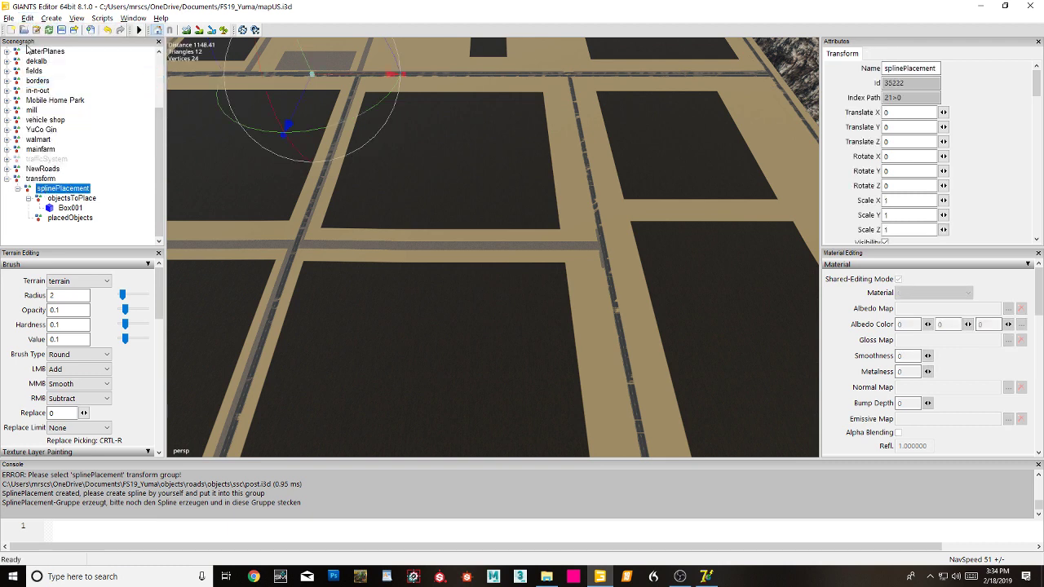
pyautogui.click(27, 18)
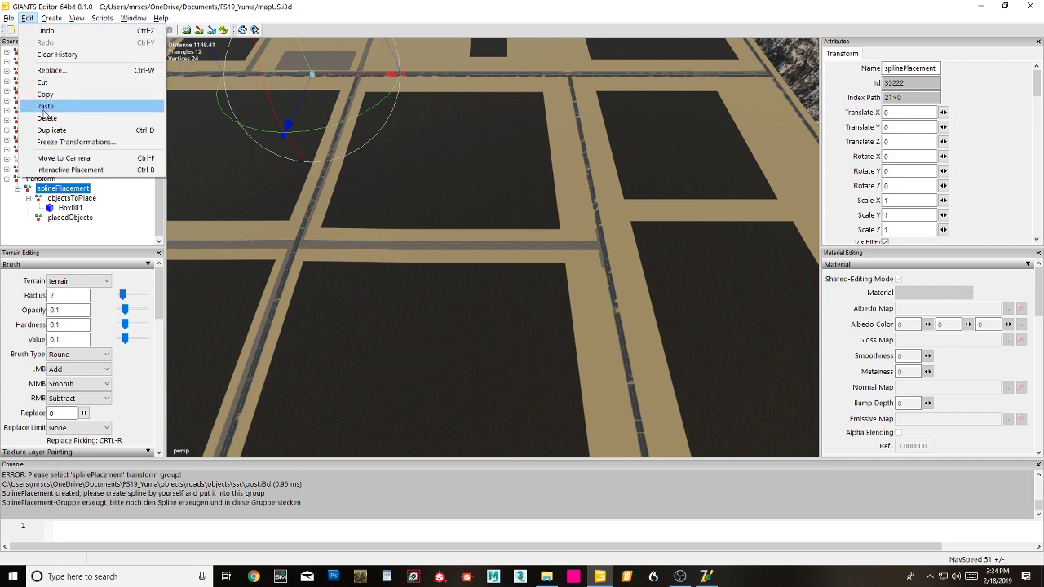
pyautogui.click(45, 107)
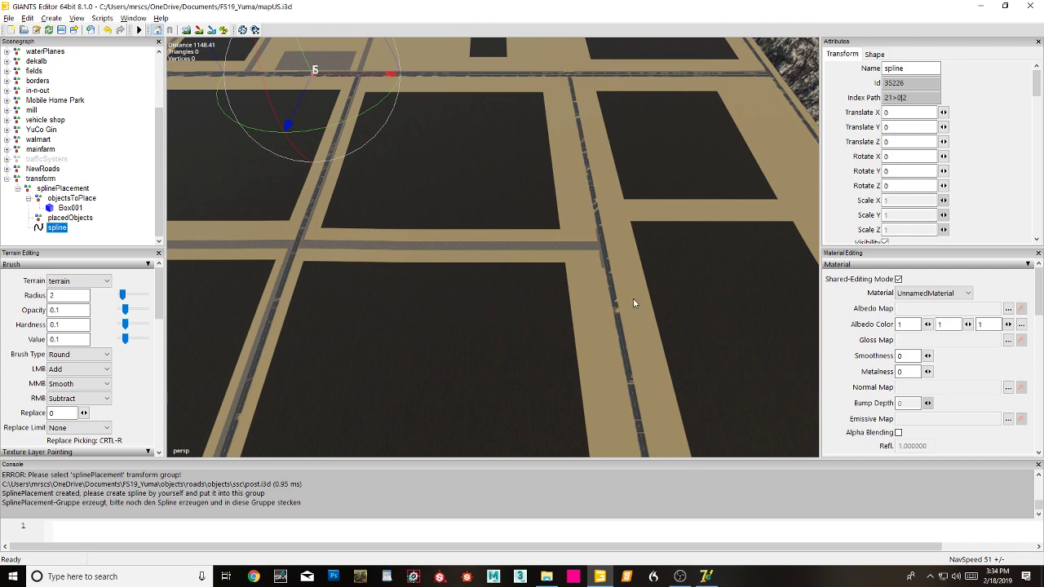
# Step: Place the spline on the terrain where the dirt road meets the paved road, and shift it along X to about 613.1
pyautogui.hotkey('ctrl', 'b')
pyautogui.click(595, 244)
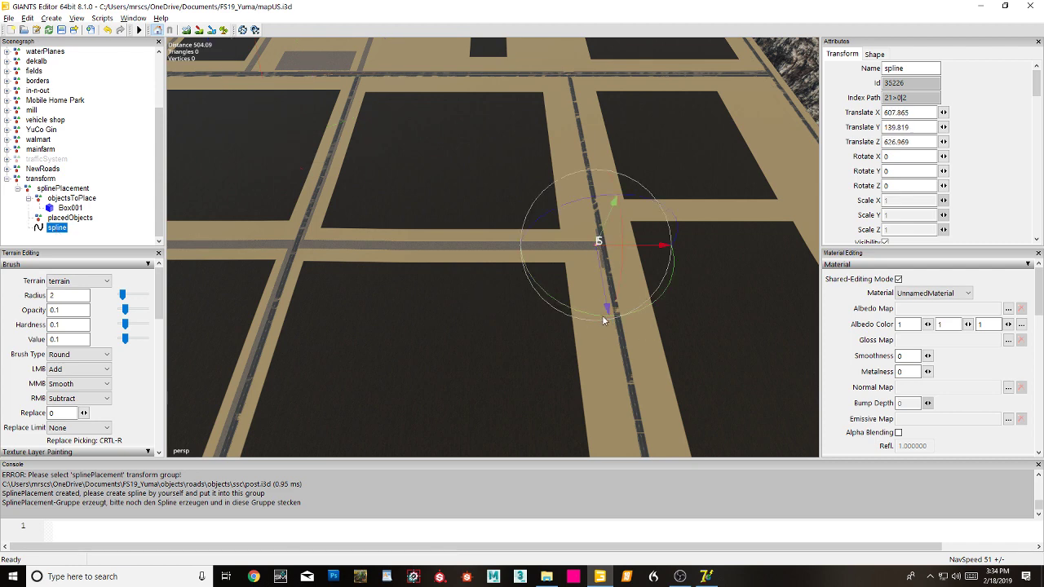
pyautogui.keyDown('alt'); pyautogui.moveTo(647, 341); pyautogui.dragTo(939, 278, button='right'); pyautogui.keyUp('alt')
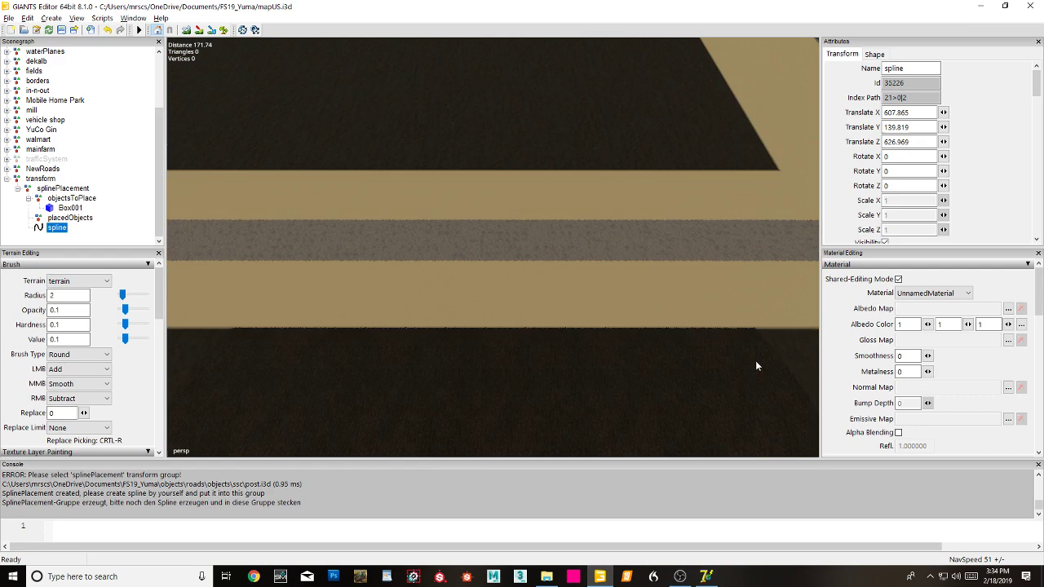
pyautogui.keyDown('alt'); pyautogui.moveTo(756, 361); pyautogui.dragTo(450, 378, button='middle'); pyautogui.keyUp('alt')
pyautogui.scroll(5, 566, 344)
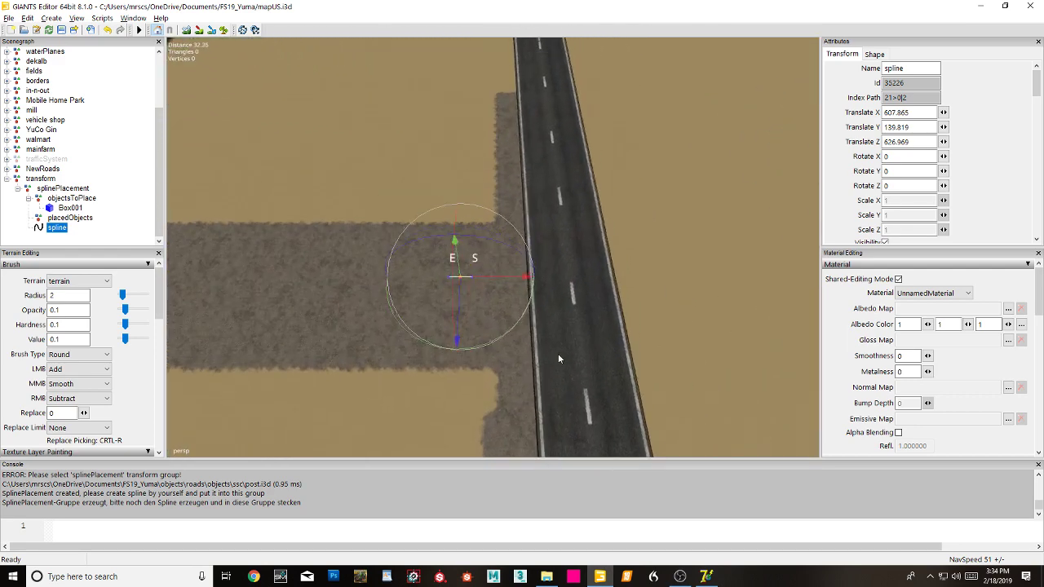
pyautogui.moveTo(459, 350); pyautogui.dragTo(584, 348)
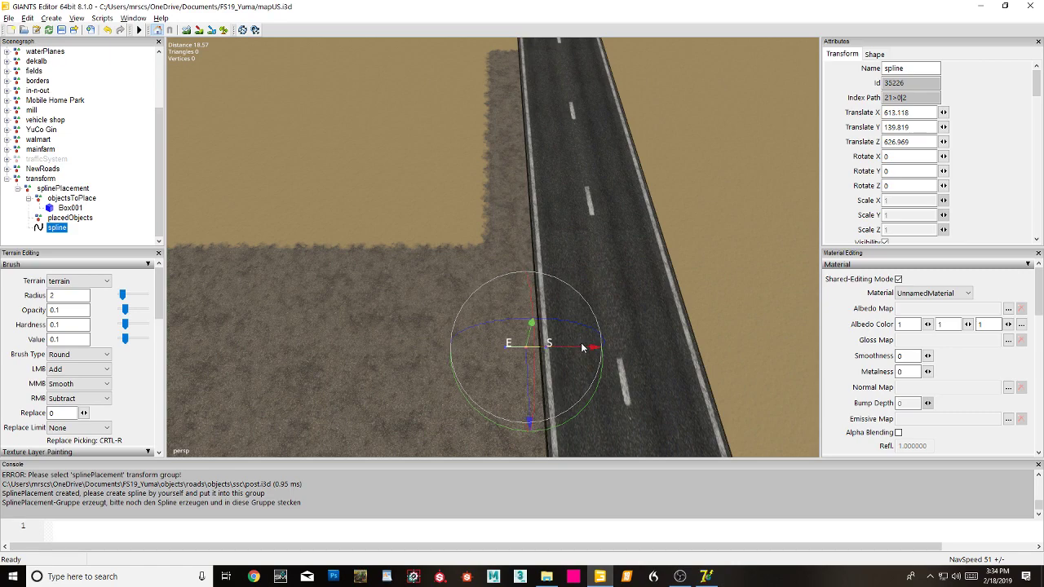
# Step: Fine-tune the spline's height at the paved road's edge to a Y translation of about 139.82
pyautogui.keyDown('alt'); pyautogui.moveTo(598, 357); pyautogui.dragTo(513, 302, button='middle'); pyautogui.keyUp('alt')
pyautogui.scroll(3, 518, 296)
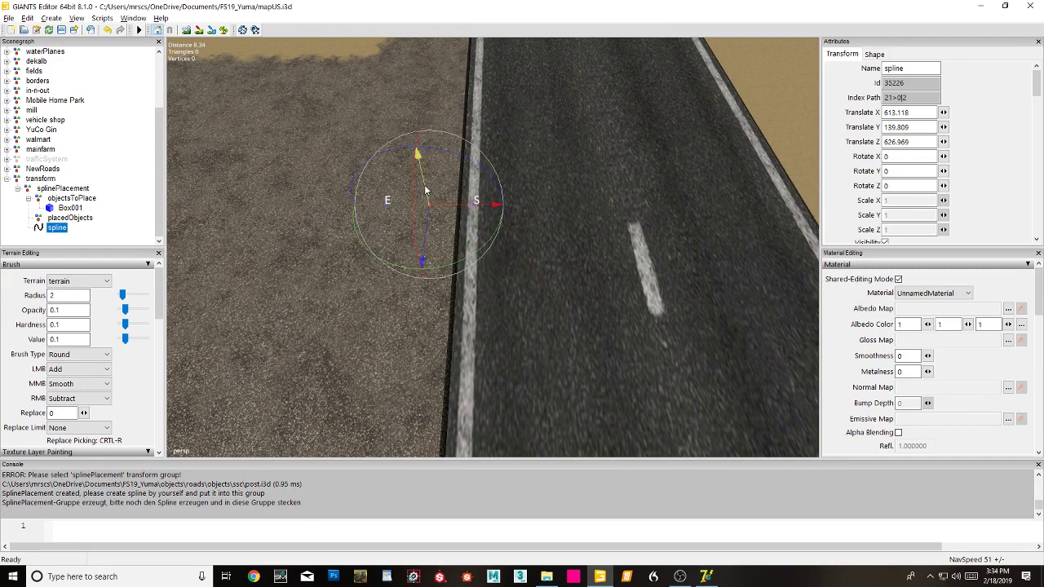
pyautogui.moveTo(425, 190); pyautogui.dragTo(424, 188)
pyautogui.scroll(-10, 671, 255)
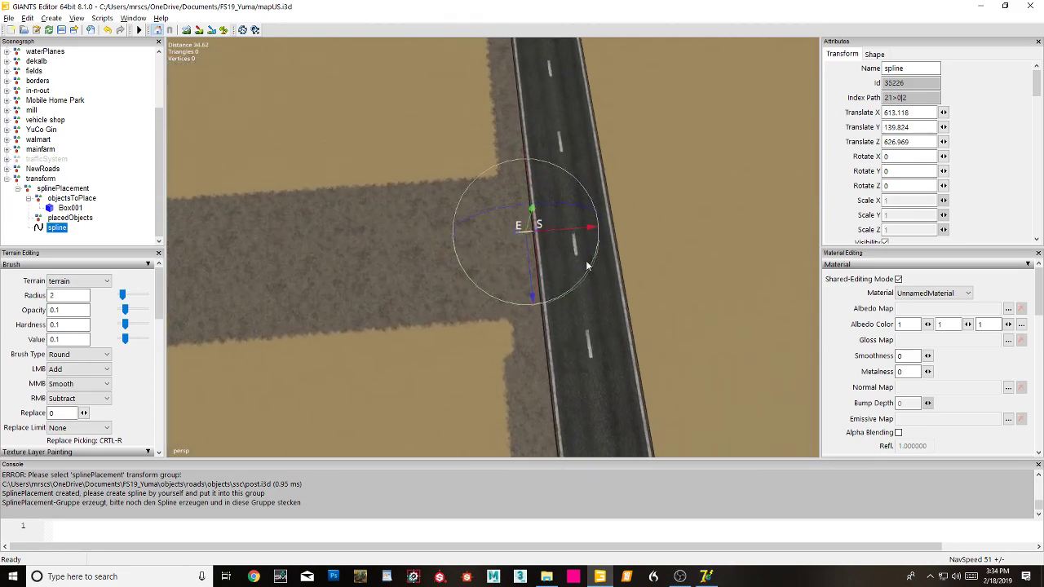
# Step: Shift the spline's start point along Z to about 627.33, centring it on the dirt road
pyautogui.keyDown('alt'); pyautogui.moveTo(586, 266); pyautogui.dragTo(584, 289, button='middle'); pyautogui.keyUp('alt')
pyautogui.keyDown('alt'); pyautogui.moveTo(584, 289); pyautogui.dragTo(571, 313); pyautogui.keyUp('alt')
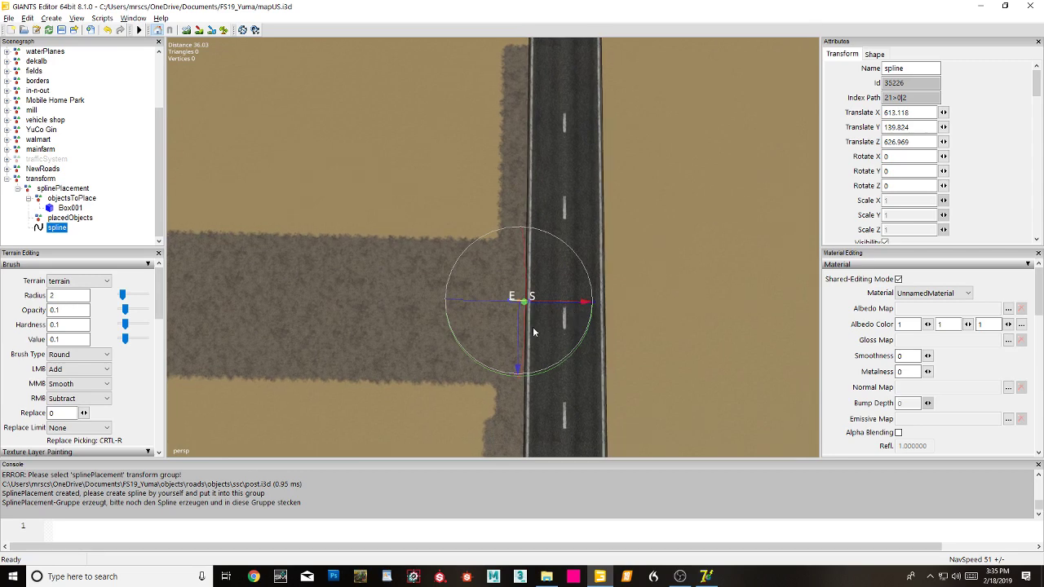
pyautogui.moveTo(521, 336); pyautogui.dragTo(521, 341)
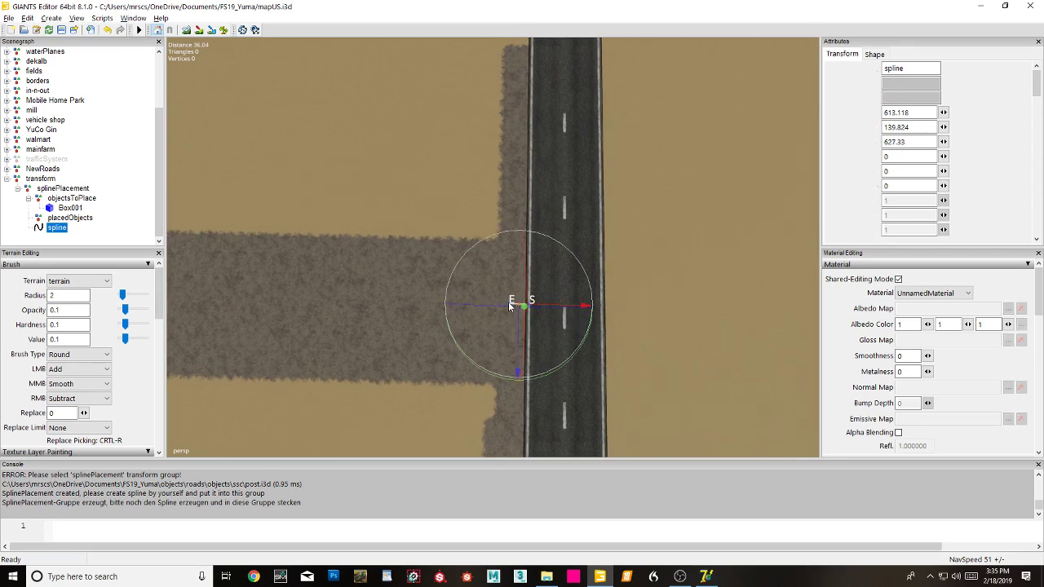
# Step: Stretch the spline's end point along the dirt road to the near edge of the next paved road
pyautogui.click(509, 304)
pyautogui.scroll(-5, 408, 351)
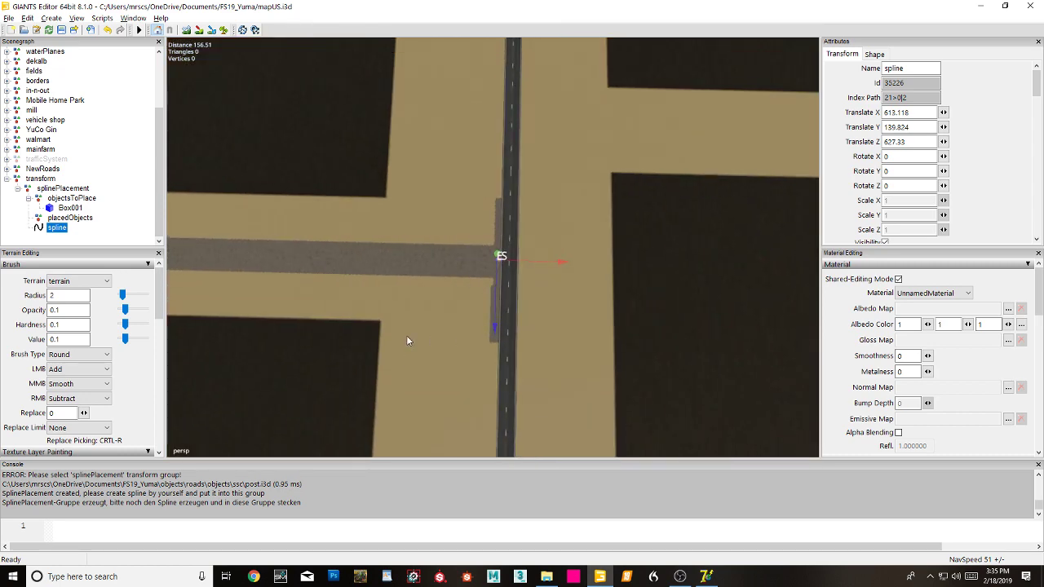
pyautogui.scroll(-5, 407, 341)
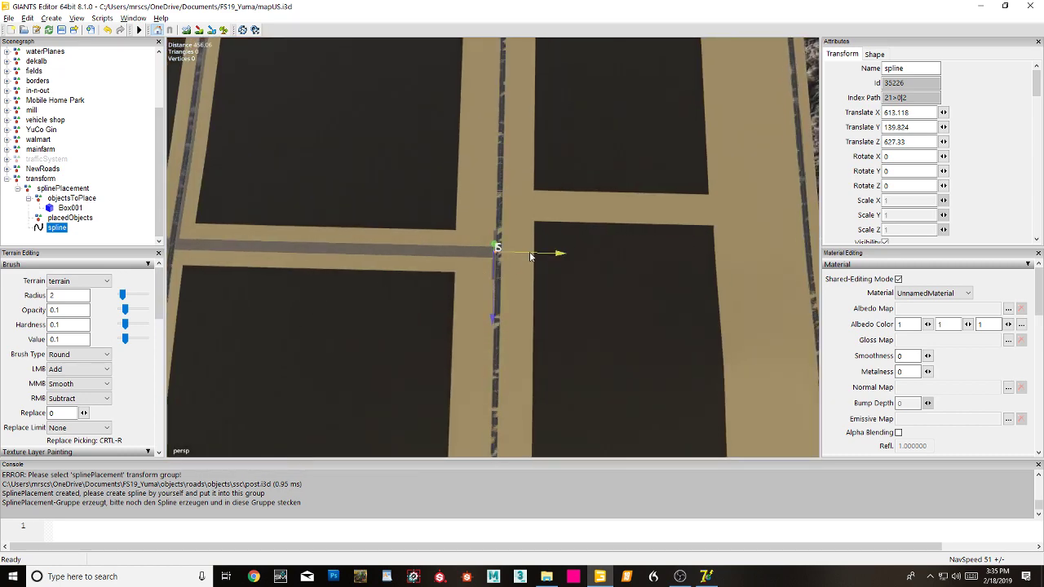
pyautogui.moveTo(530, 256); pyautogui.dragTo(185, 252)
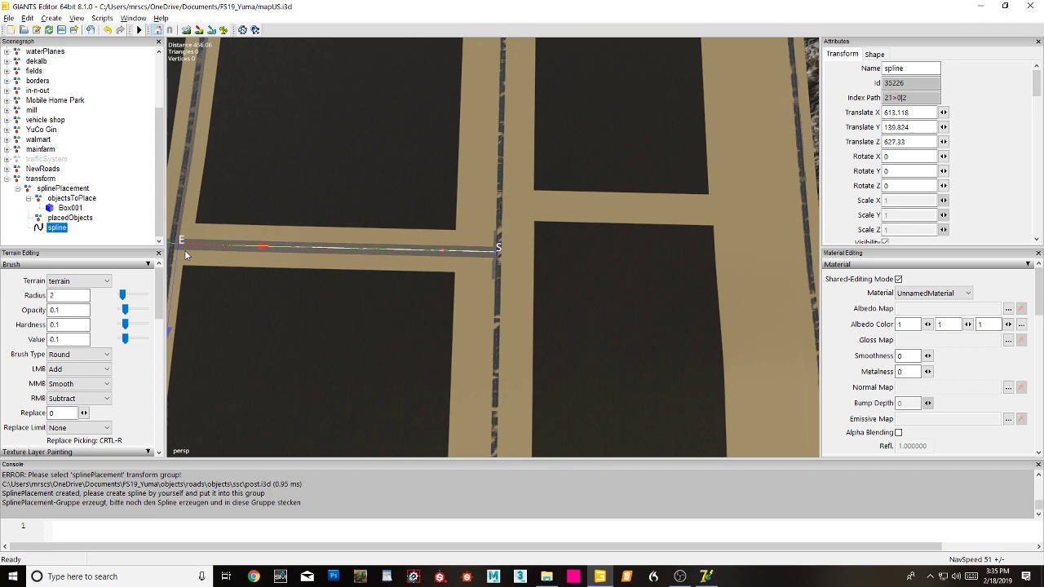
pyautogui.keyDown('alt'); pyautogui.moveTo(277, 310); pyautogui.dragTo(728, 332, button='middle'); pyautogui.keyUp('alt')
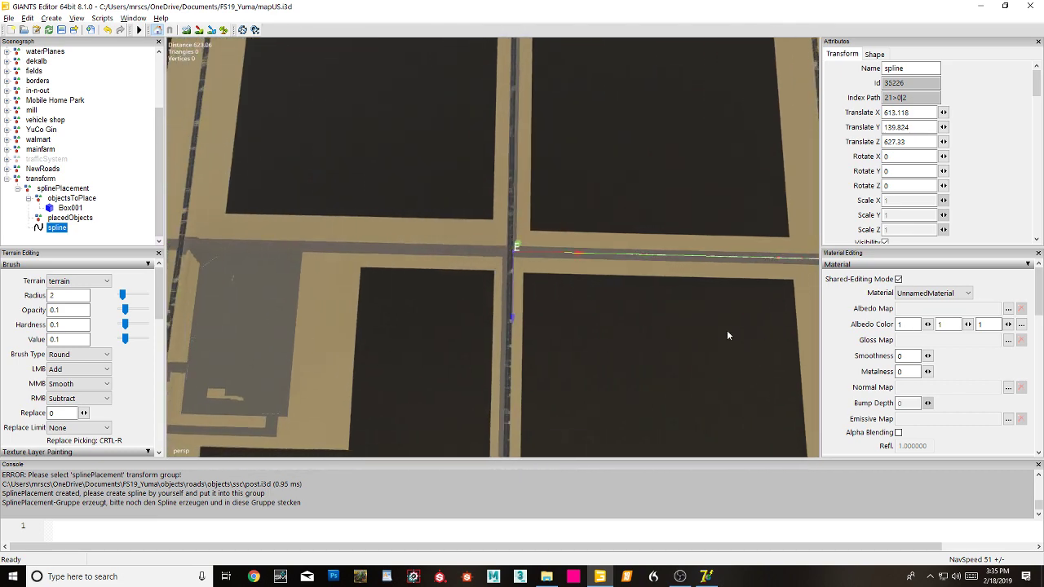
pyautogui.scroll(6, 728, 331)
pyautogui.keyDown('alt'); pyautogui.moveTo(579, 352); pyautogui.dragTo(556, 350, button='middle'); pyautogui.keyUp('alt')
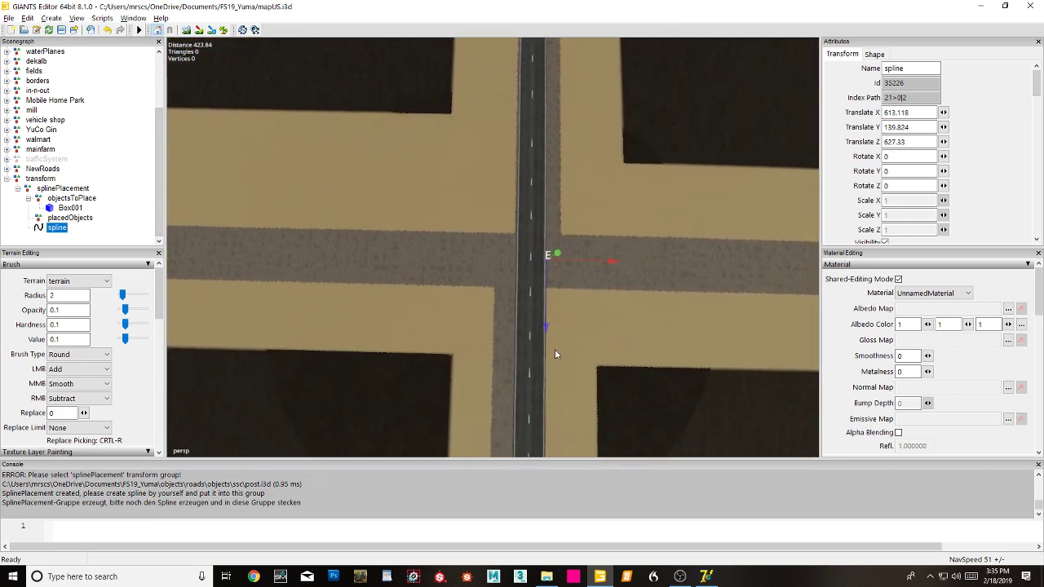
pyautogui.scroll(3, 554, 354)
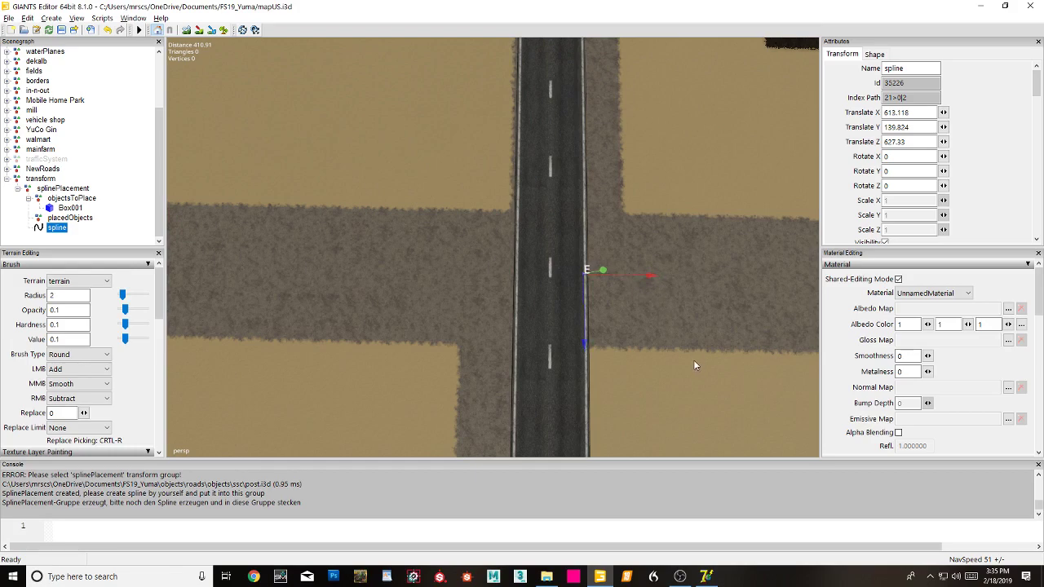
pyautogui.moveTo(693, 360); pyautogui.dragTo(629, 316, button='middle')
pyautogui.moveTo(629, 317); pyautogui.dragTo(567, 262, button='right')
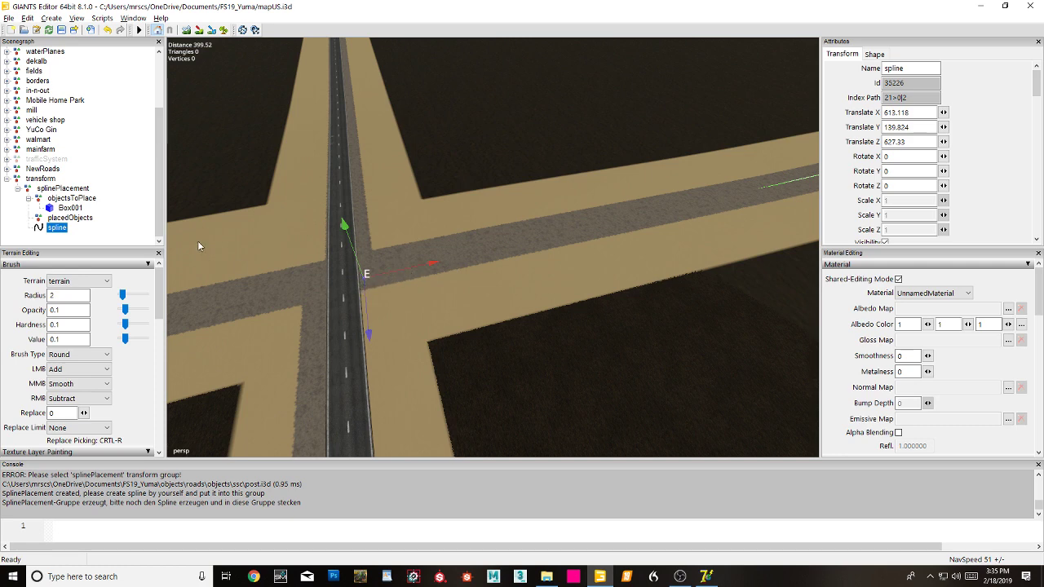
# Step: Run the Spline Placement Execute script on the splinePlacement group to place posts along the spline
pyautogui.click(63, 189)
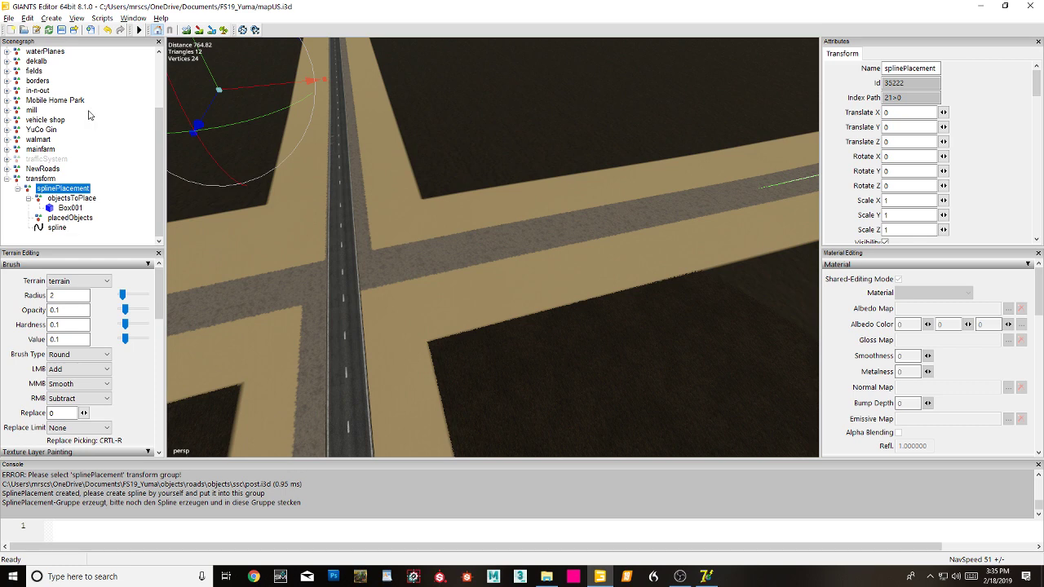
pyautogui.click(100, 20)
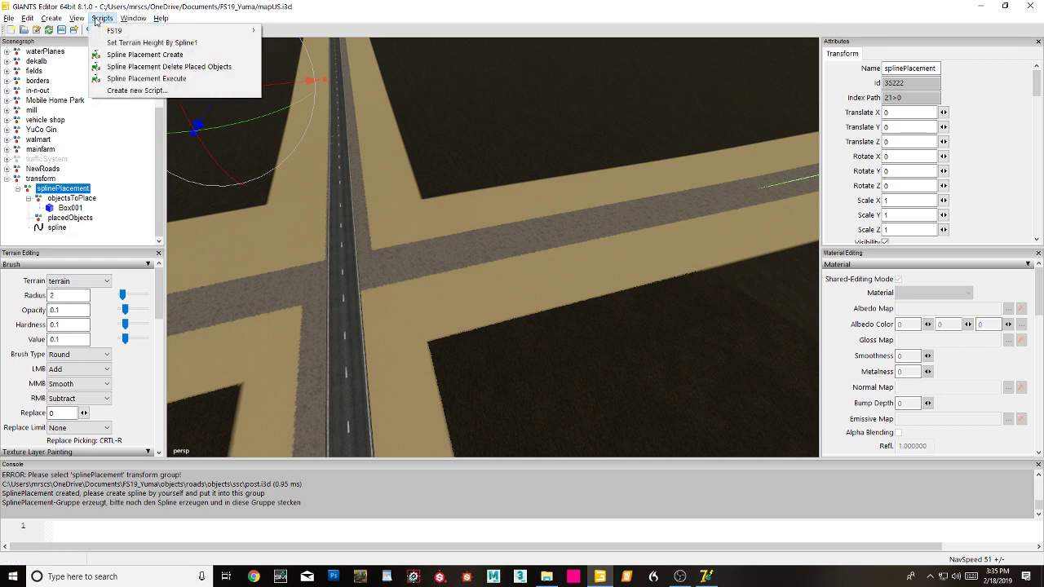
pyautogui.click(119, 78)
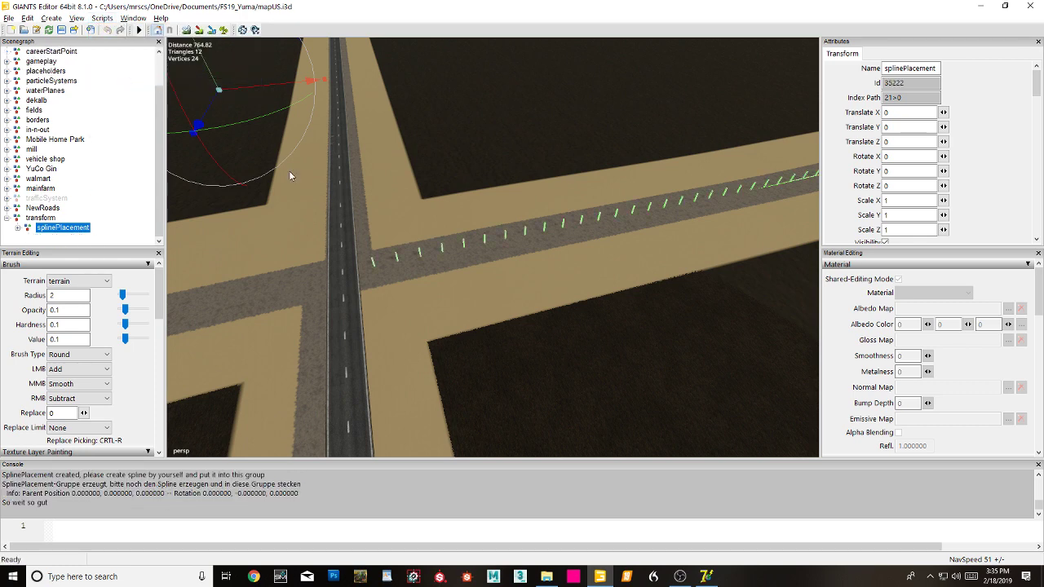
# Step: Move the last placed post at the spline's end onto the paved road's edge, to about X 213.89
pyautogui.keyDown('alt'); pyautogui.moveTo(532, 327); pyautogui.dragTo(652, 294, button='right'); pyautogui.keyUp('alt')
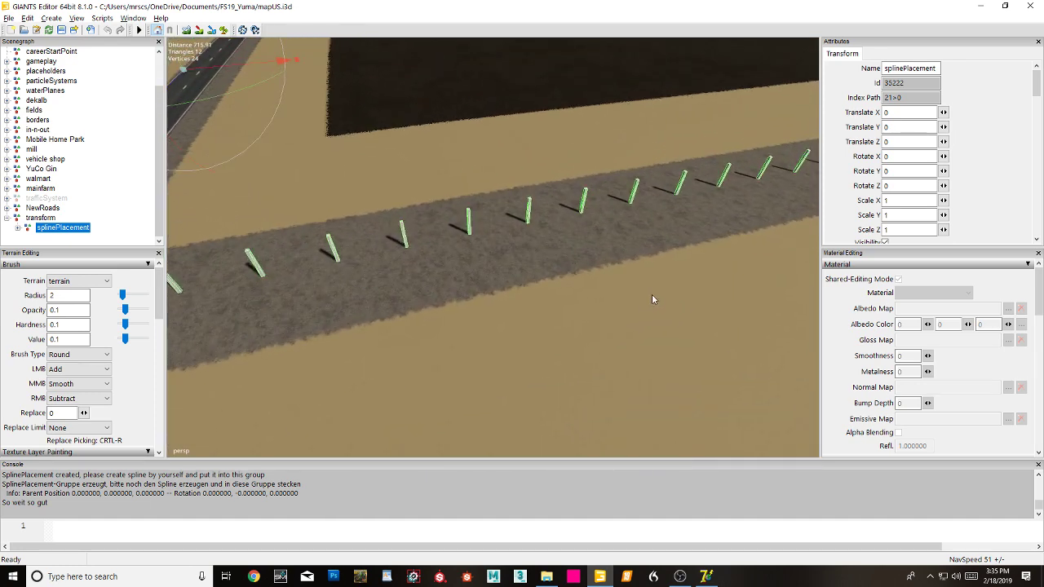
pyautogui.keyDown('alt'); pyautogui.moveTo(652, 294); pyautogui.dragTo(680, 279, button='middle'); pyautogui.keyUp('alt')
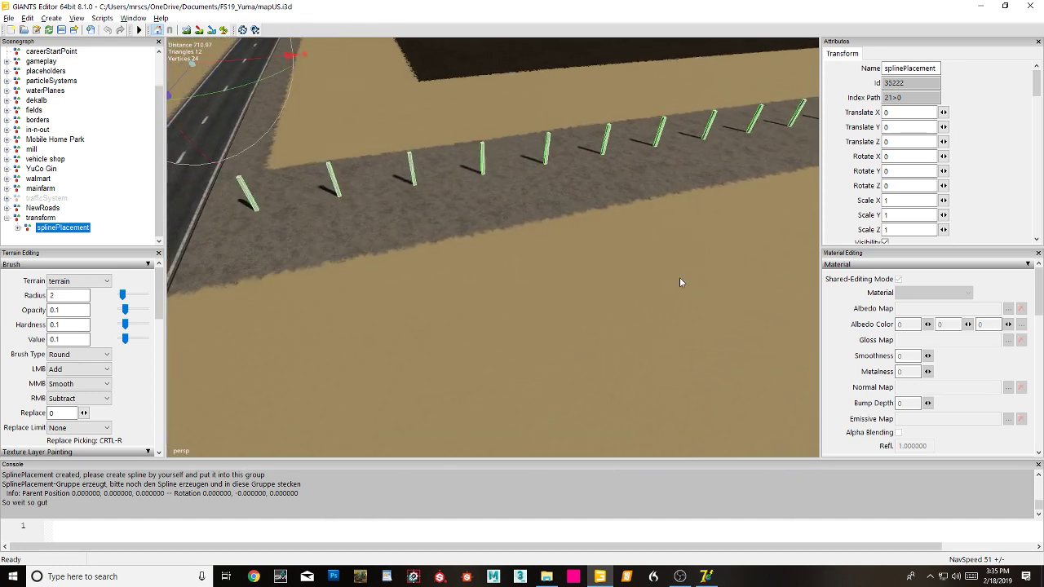
pyautogui.moveTo(681, 278); pyautogui.dragTo(705, 230, button='right')
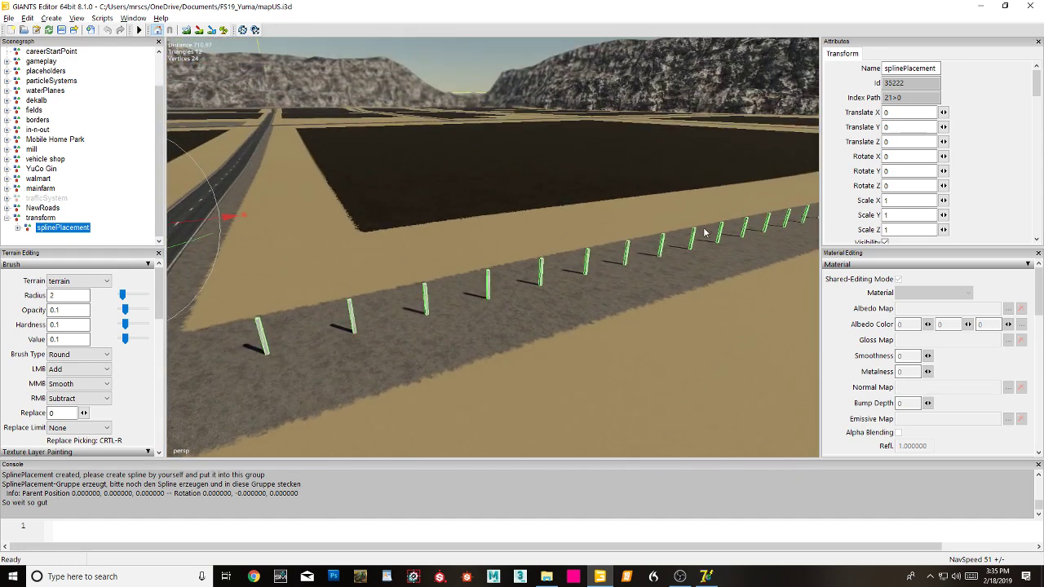
pyautogui.moveTo(624, 348); pyautogui.dragTo(705, 272, button='right')
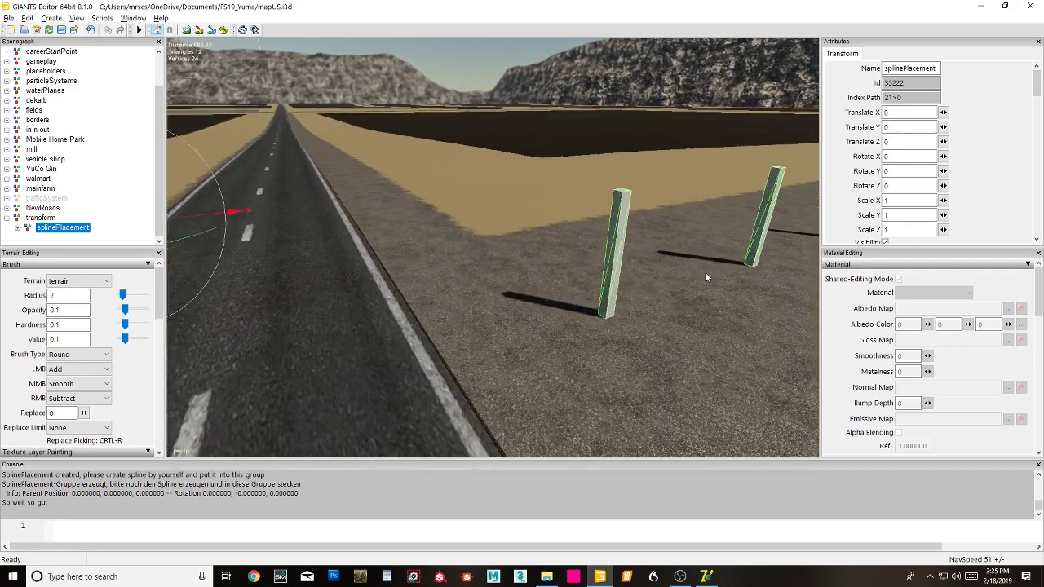
pyautogui.click(608, 310)
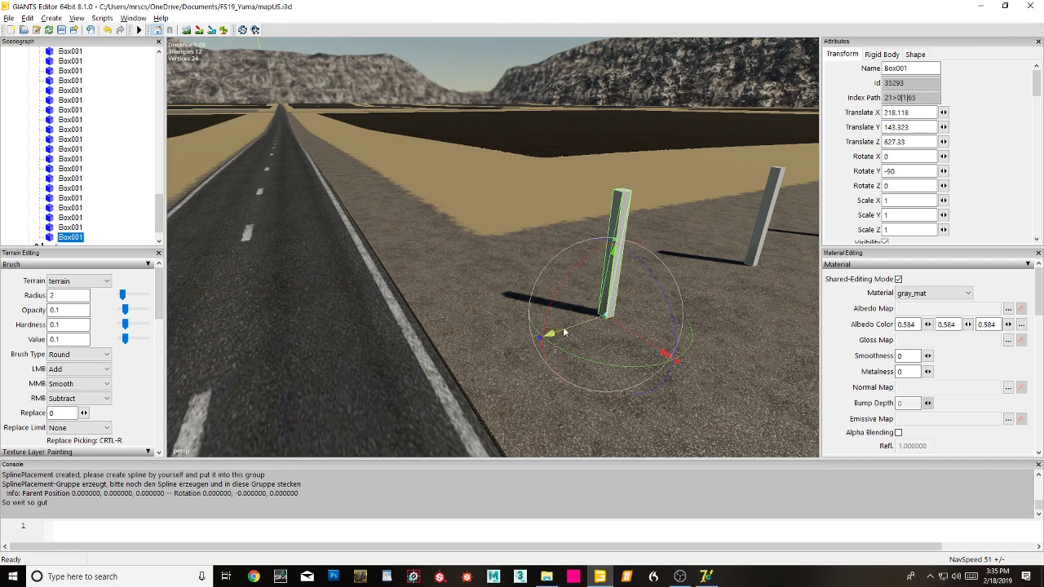
pyautogui.moveTo(585, 329); pyautogui.dragTo(355, 362)
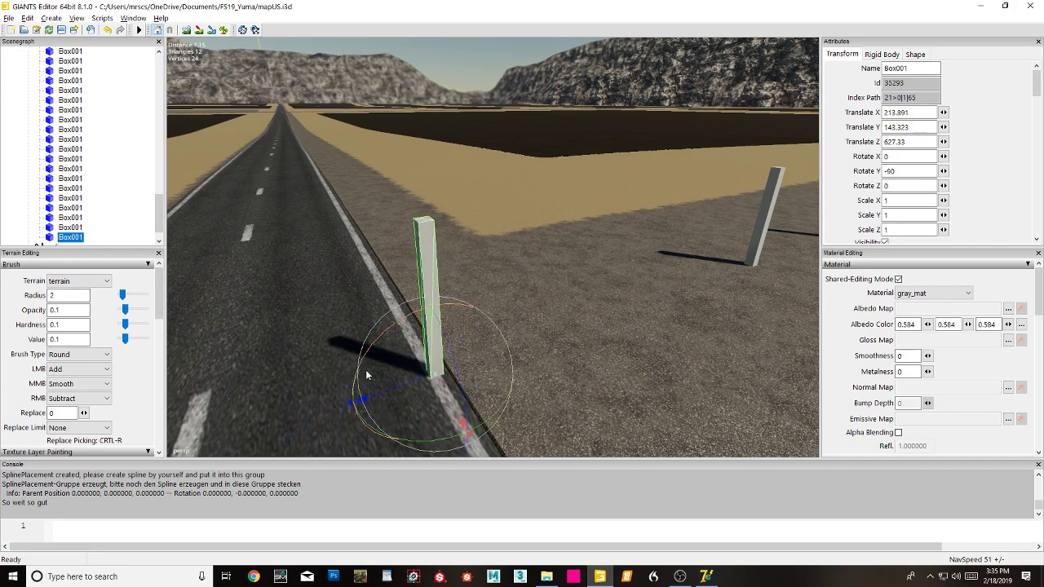
# Step: Move the first placed post at the spline's start onto the other paved road's edge, to about X 614.15
pyautogui.keyDown('alt'); pyautogui.moveTo(748, 432); pyautogui.dragTo(676, 433, button='right'); pyautogui.keyUp('alt')
pyautogui.keyDown('alt'); pyautogui.moveTo(677, 433); pyautogui.dragTo(365, 442); pyautogui.keyUp('alt')
pyautogui.keyDown('alt'); pyautogui.moveTo(365, 442); pyautogui.dragTo(630, 320, button='right'); pyautogui.keyUp('alt')
pyautogui.keyDown('alt'); pyautogui.moveTo(630, 320); pyautogui.dragTo(629, 307, button='middle'); pyautogui.keyUp('alt')
pyautogui.keyDown('alt'); pyautogui.moveTo(630, 306); pyautogui.dragTo(637, 314, button='right'); pyautogui.keyUp('alt')
pyautogui.keyDown('alt'); pyautogui.moveTo(637, 315); pyautogui.dragTo(627, 307, button='middle'); pyautogui.keyUp('alt')
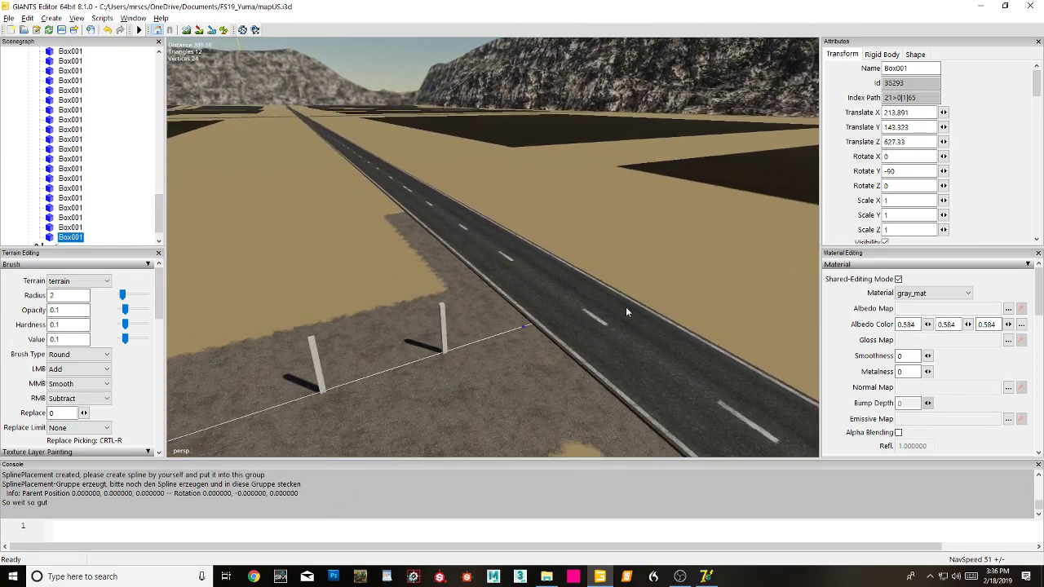
pyautogui.moveTo(626, 312); pyautogui.dragTo(497, 323, button='right')
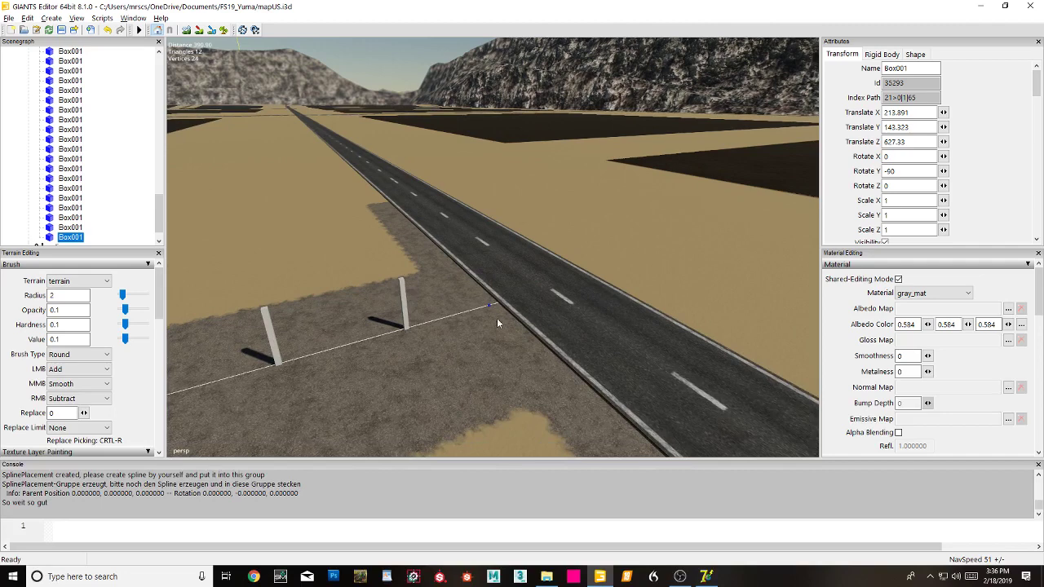
pyautogui.click(405, 302)
pyautogui.moveTo(389, 334); pyautogui.dragTo(500, 310)
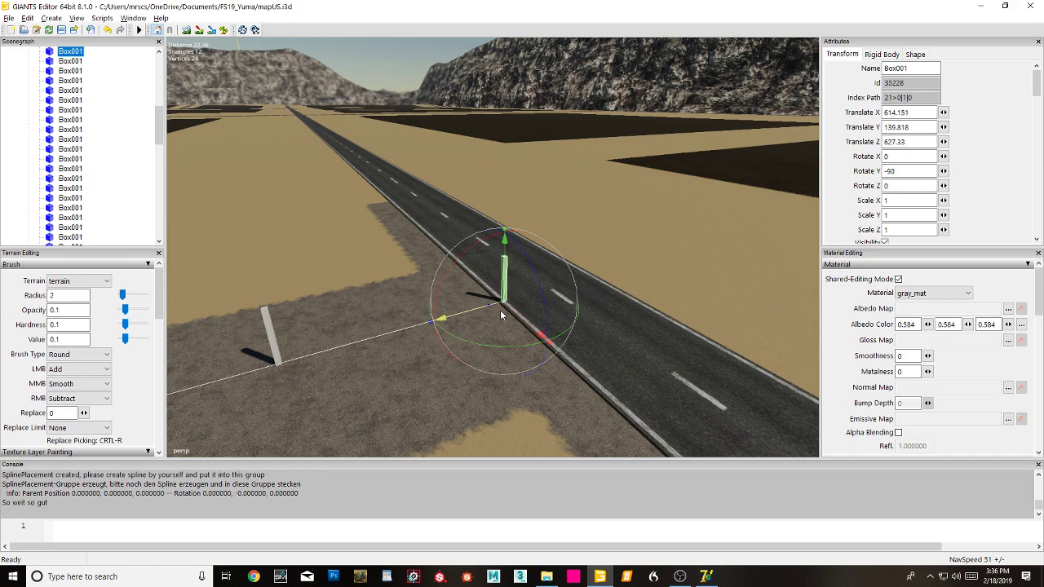
pyautogui.click(113, 179)
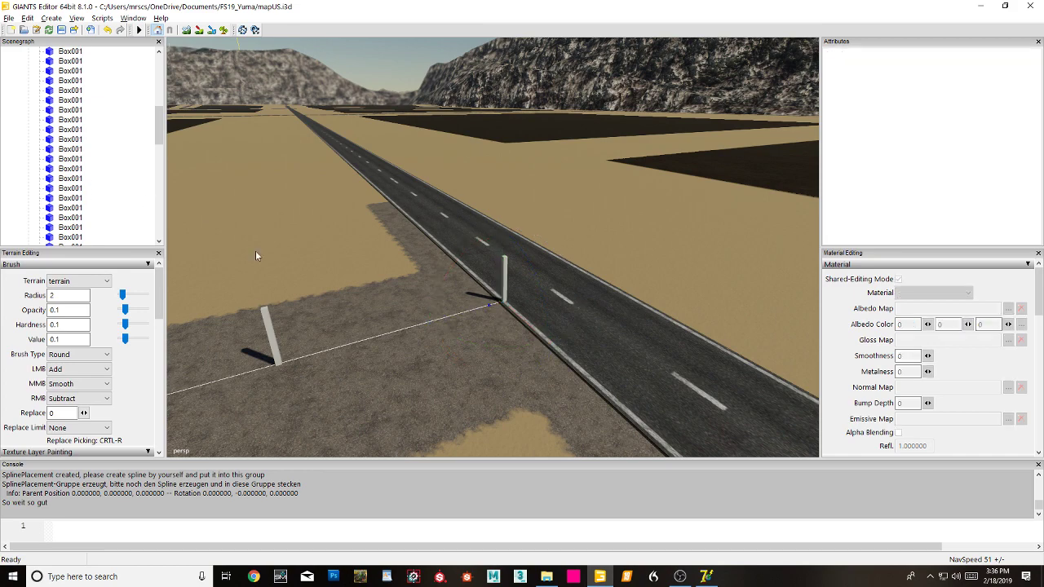
# Step: Export all Box001 posts in the placedObjects group to the ssc folder as spline.i3d, replacing the existing file
pyautogui.keyDown('alt'); pyautogui.moveTo(347, 287); pyautogui.dragTo(232, 276, button='right'); pyautogui.keyUp('alt')
pyautogui.keyDown('alt'); pyautogui.moveTo(306, 290); pyautogui.dragTo(309, 305); pyautogui.keyUp('alt')
pyautogui.keyDown('alt'); pyautogui.moveTo(308, 301); pyautogui.dragTo(293, 229, button='middle'); pyautogui.keyUp('alt')
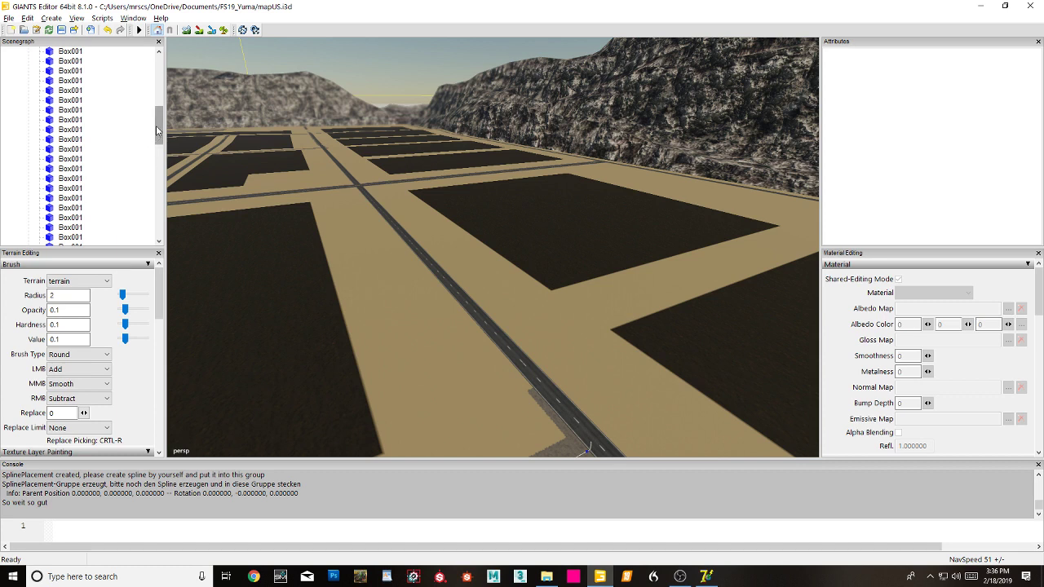
pyautogui.scroll(3, 156, 125)
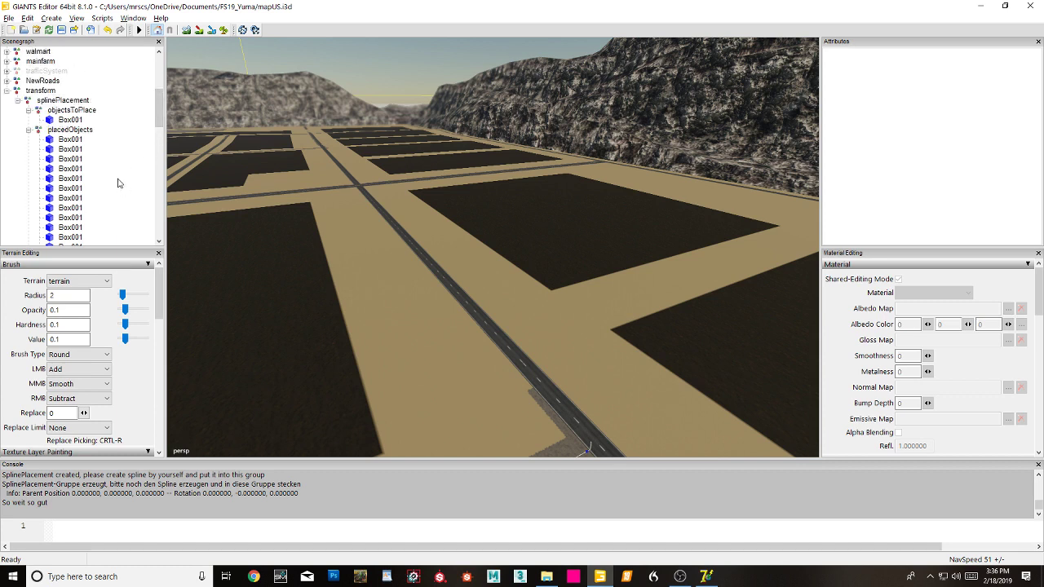
pyautogui.click(71, 130)
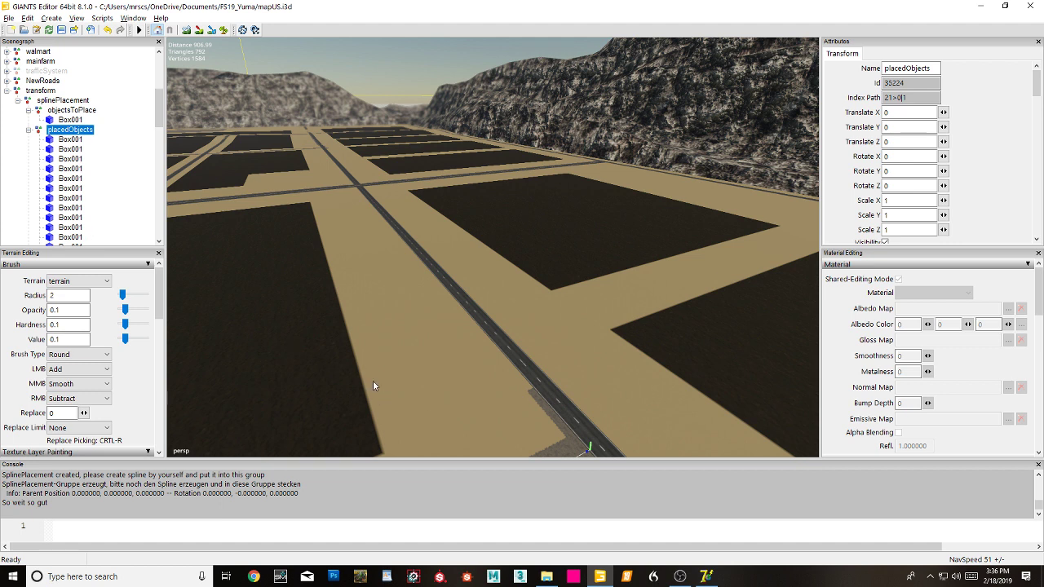
pyautogui.click(69, 139)
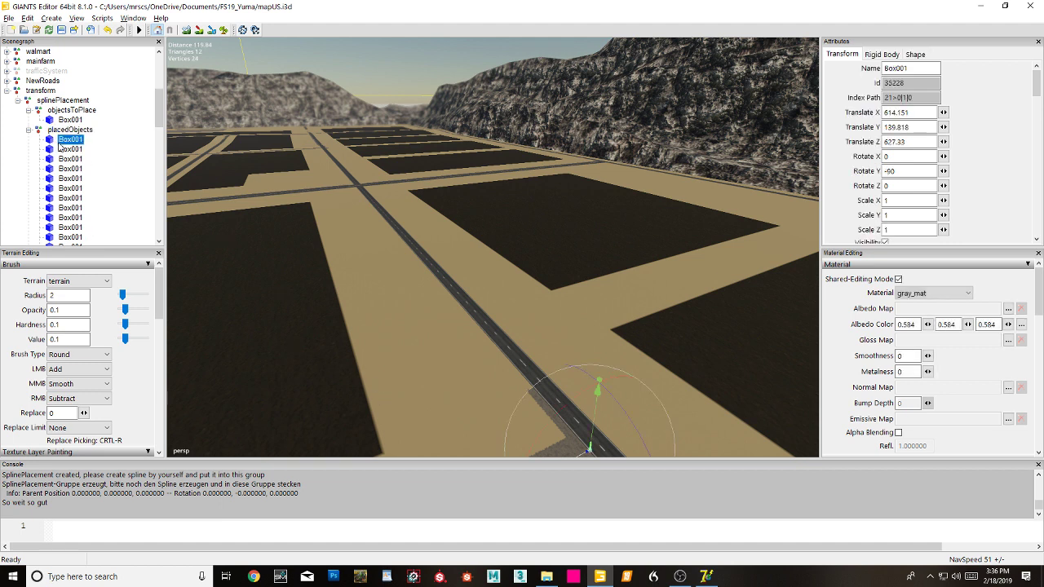
pyautogui.moveTo(159, 108)
pyautogui.mouseDown()
pyautogui.moveTo(158, 221)
pyautogui.moveTo(127, 215)
pyautogui.moveTo(160, 155)
pyautogui.moveTo(159, 119)
pyautogui.moveTo(157, 215)
pyautogui.mouseUp()
pyautogui.keyDown('shift'); pyautogui.click(63, 228); pyautogui.keyUp('shift')
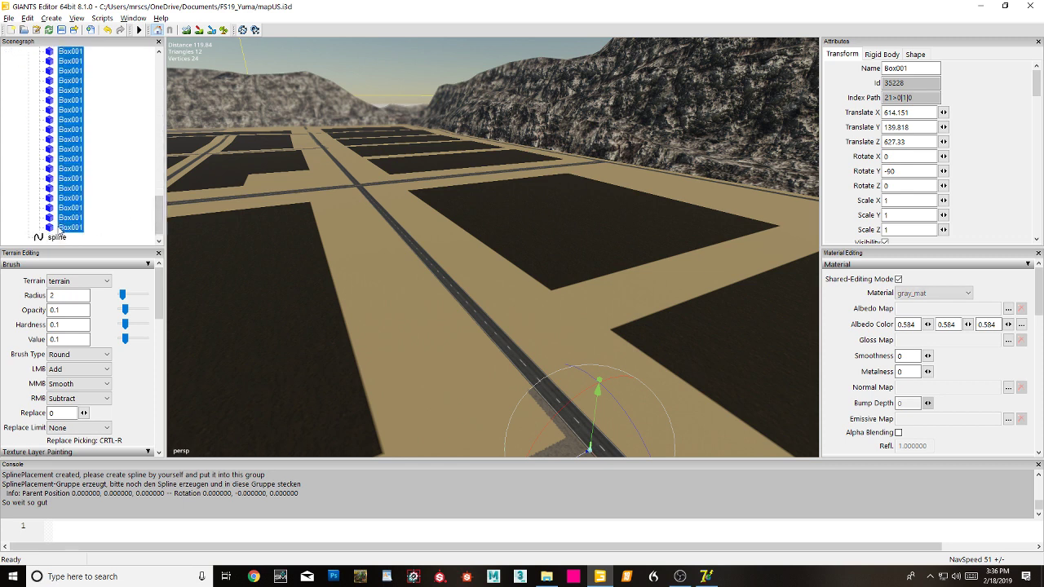
pyautogui.click(9, 18)
pyautogui.click(29, 159)
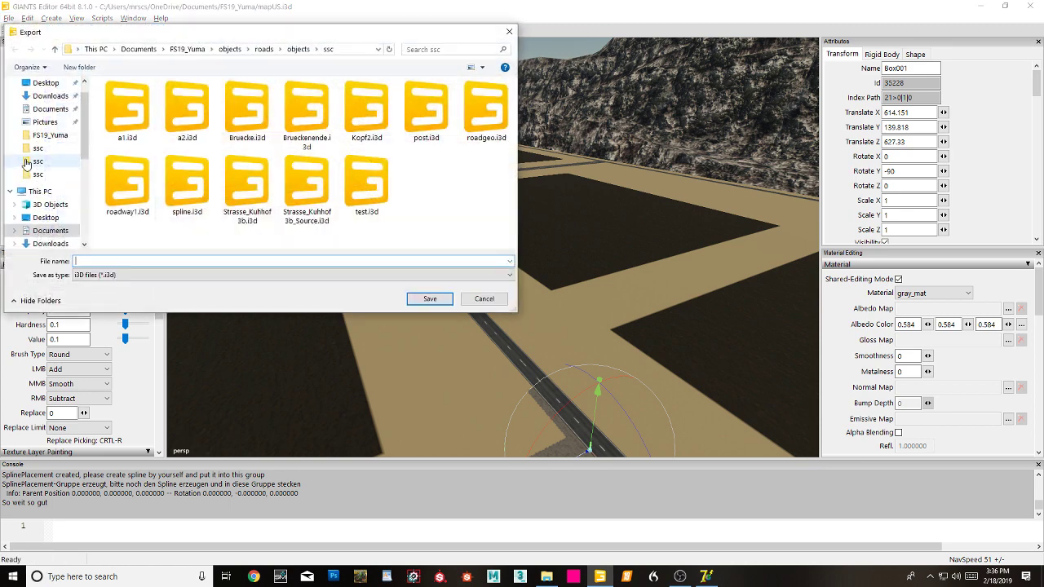
pyautogui.doubleClick(185, 202)
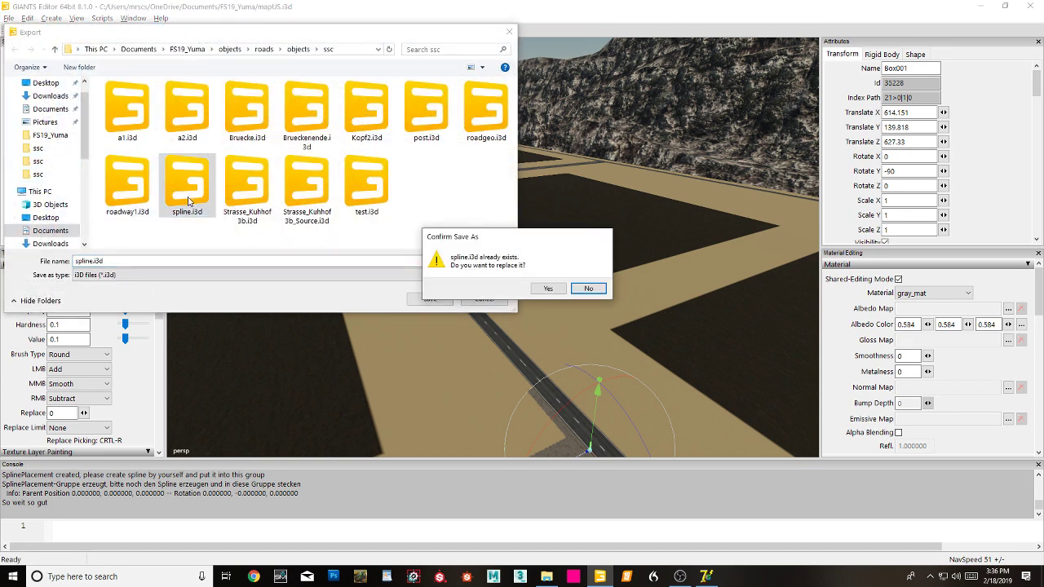
pyautogui.click(548, 289)
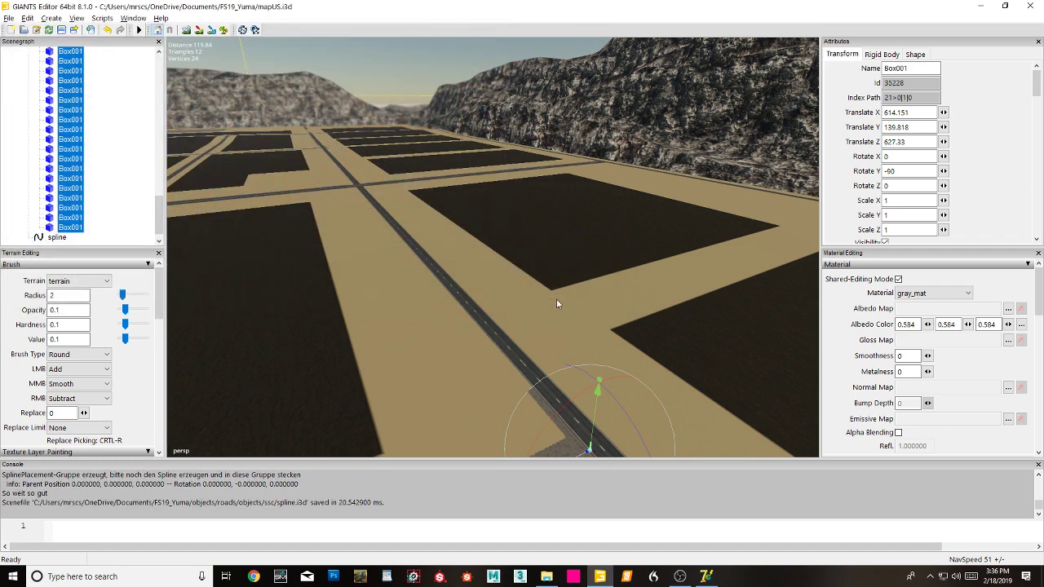
# Step: Switch to SplineStreetConstructor, load spline.i3d as the spline points file and generate the street
pyautogui.click(706, 577)
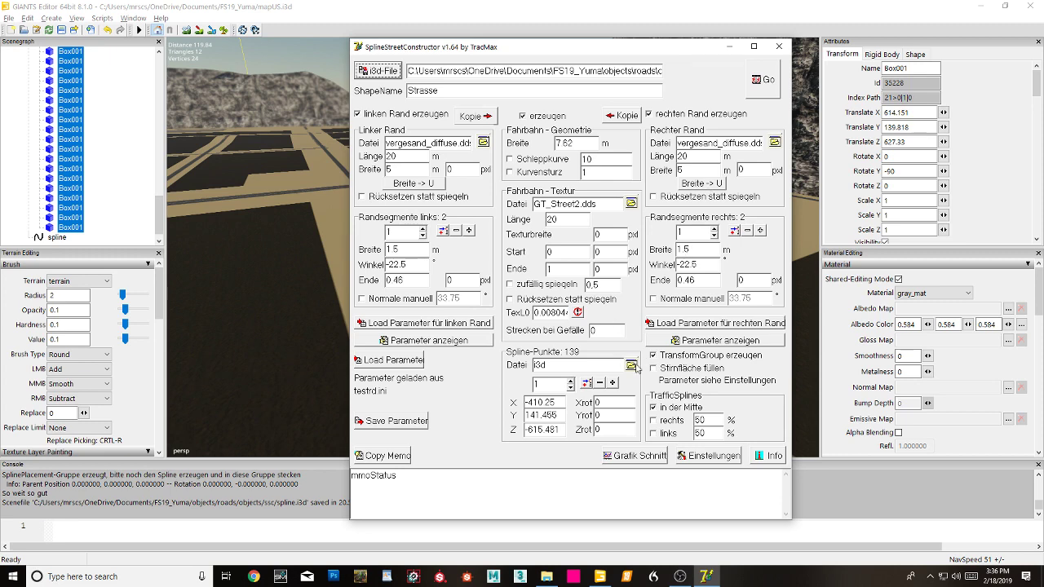
pyautogui.click(631, 365)
pyautogui.scroll(-2, 529, 301)
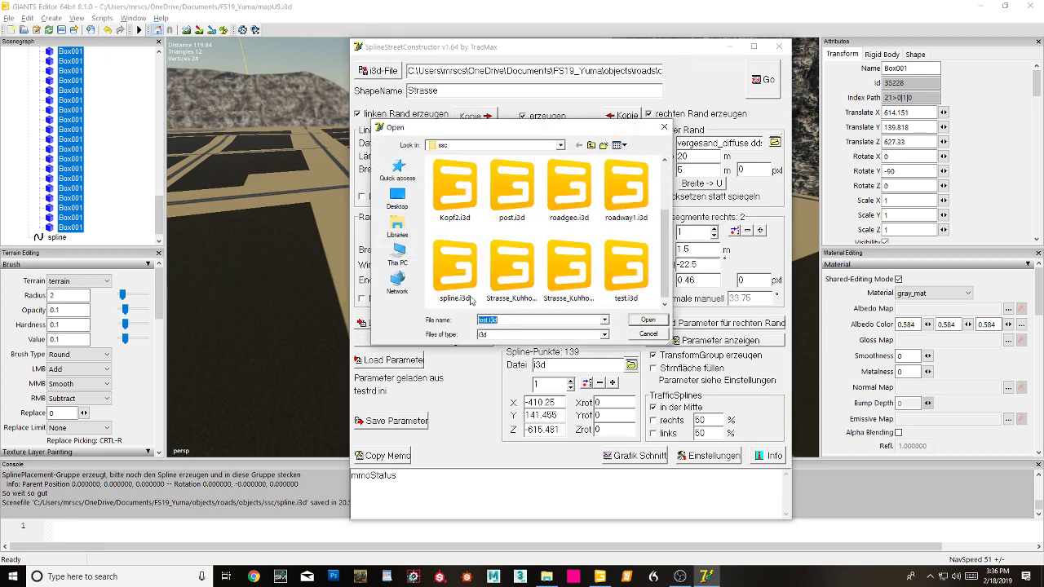
pyautogui.doubleClick(457, 277)
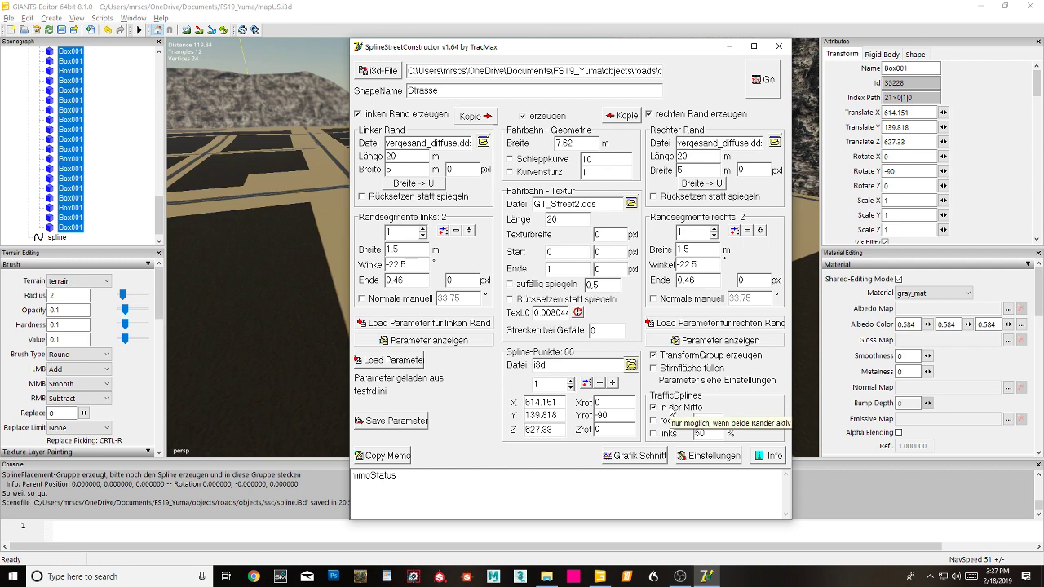
pyautogui.click(763, 81)
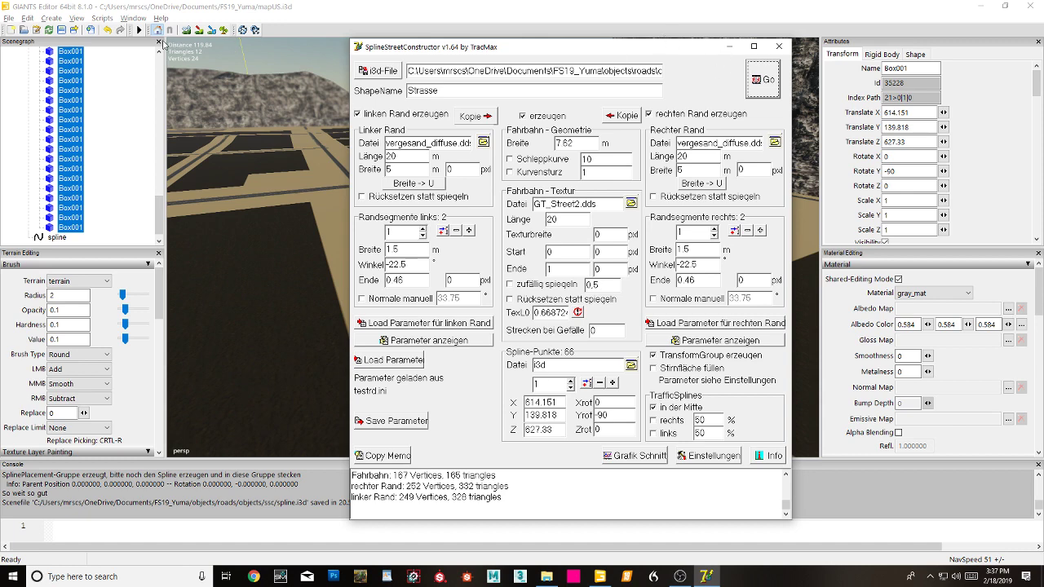
pyautogui.click(768, 88)
# Step: Import the generated test.i3d street from the ssc folder into the map and inspect it at the paved road junction
pyautogui.click(7, 19)
pyautogui.click(33, 135)
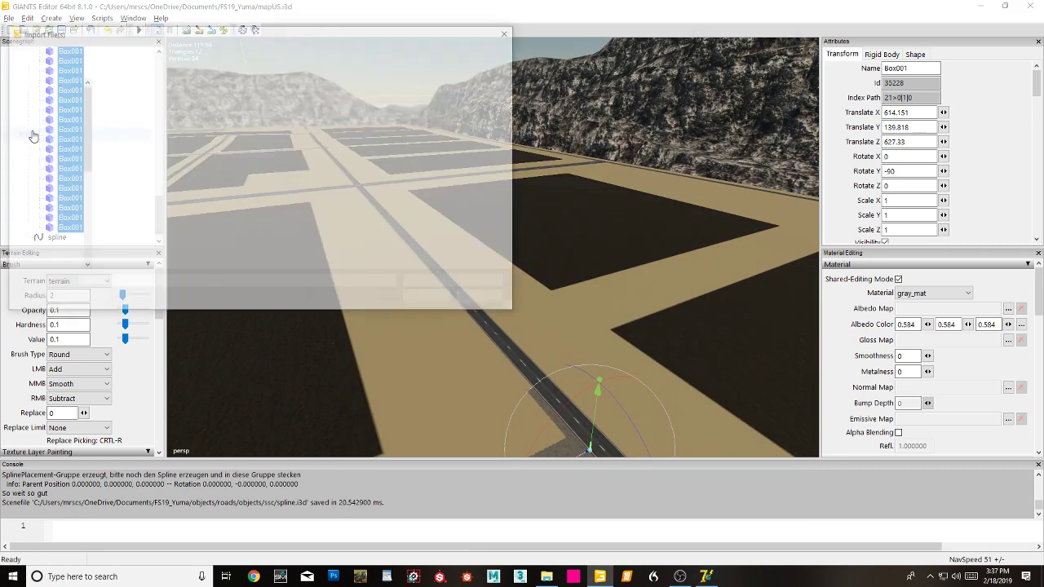
pyautogui.doubleClick(375, 192)
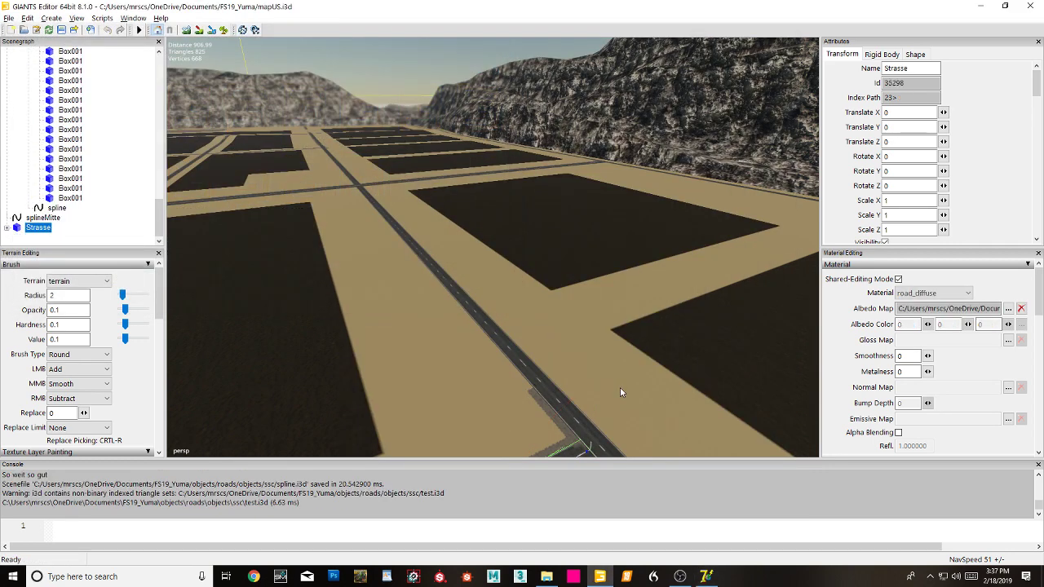
pyautogui.keyDown('alt'); pyautogui.moveTo(634, 389); pyautogui.dragTo(601, 270, button='middle'); pyautogui.keyUp('alt')
pyautogui.keyDown('alt'); pyautogui.moveTo(601, 270); pyautogui.dragTo(490, 290); pyautogui.keyUp('alt')
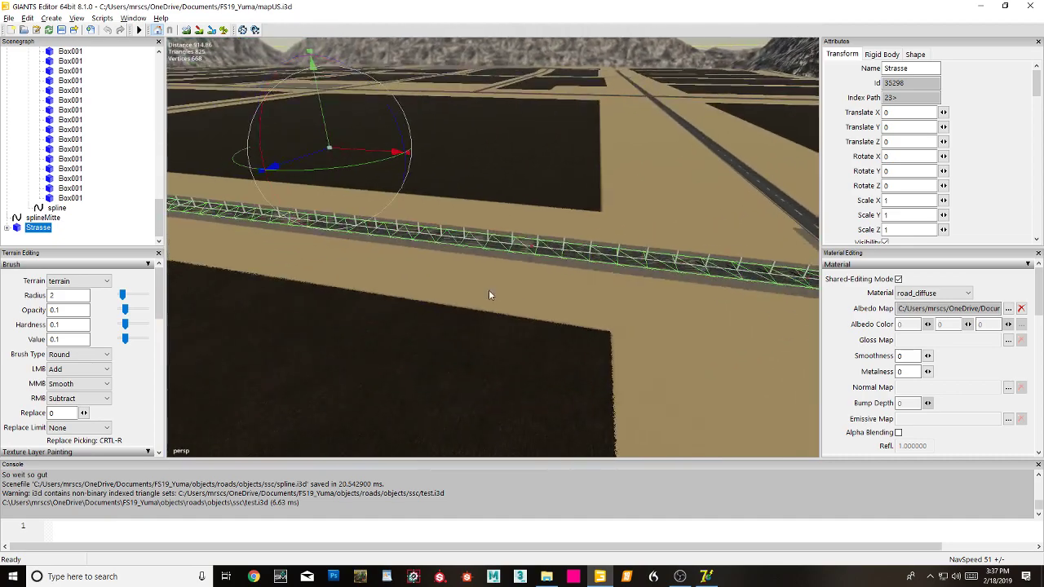
pyautogui.keyDown('alt'); pyautogui.moveTo(743, 306); pyautogui.dragTo(616, 315, button='middle'); pyautogui.keyUp('alt')
pyautogui.keyDown('alt'); pyautogui.moveTo(616, 315); pyautogui.dragTo(493, 274, button='right'); pyautogui.keyUp('alt')
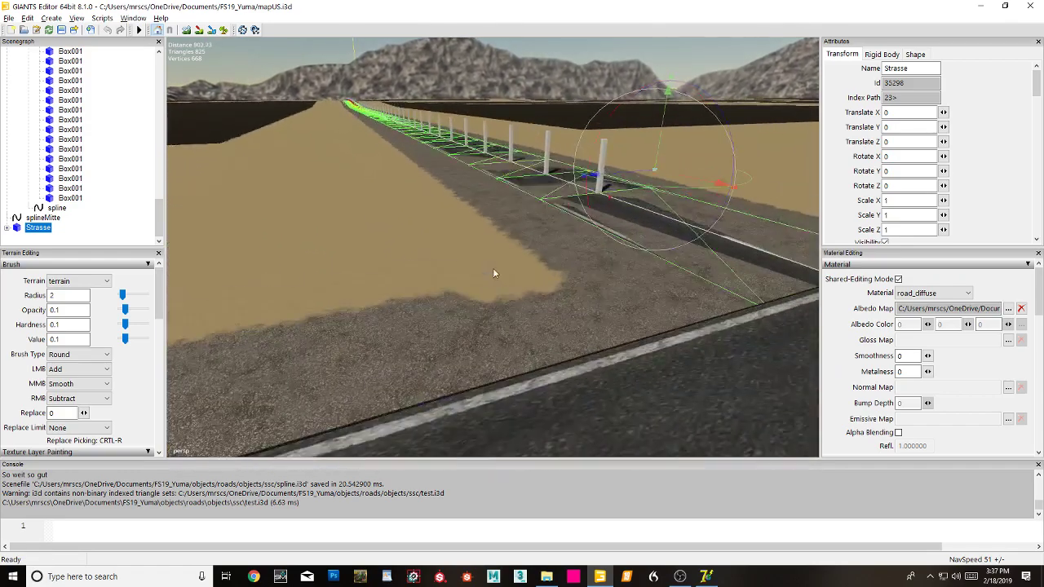
pyautogui.keyDown('alt'); pyautogui.moveTo(493, 269); pyautogui.dragTo(429, 267); pyautogui.keyUp('alt')
# Step: Try to run the Set Terrain Height By Spline1 script for the imported street
pyautogui.click(47, 216)
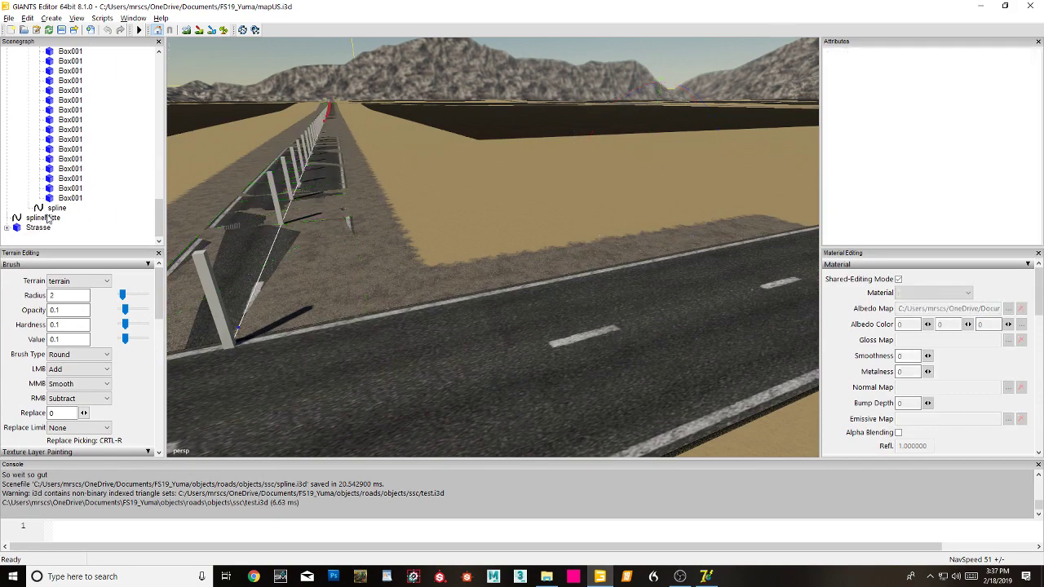
pyautogui.moveTo(340, 257); pyautogui.dragTo(393, 250, button='right')
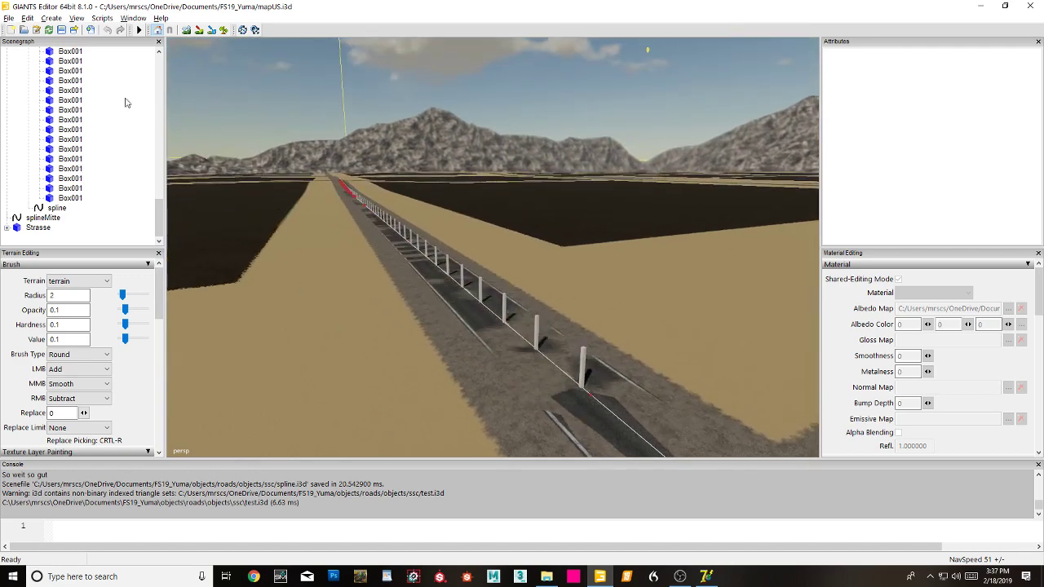
pyautogui.click(102, 18)
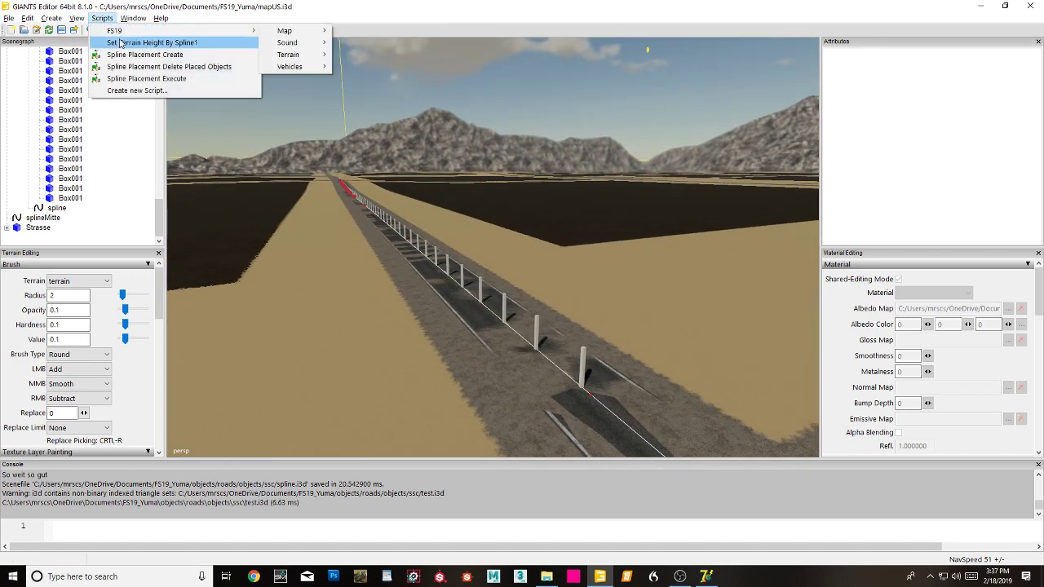
pyautogui.click(120, 43)
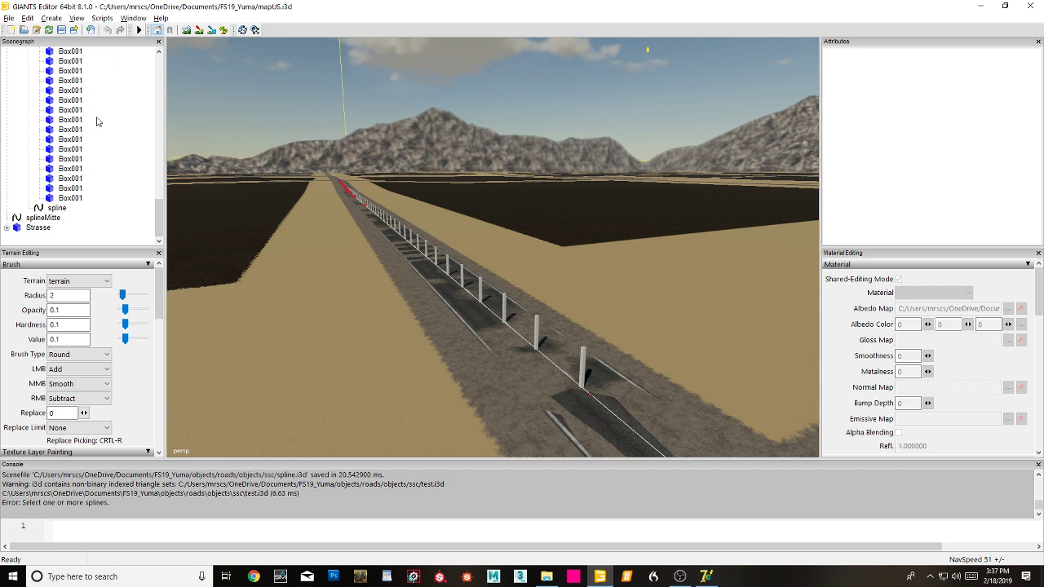
# Step: Select splineMitte and run the Set Terrain Height By Spline1 script to fit the terrain to the street
pyautogui.click(45, 218)
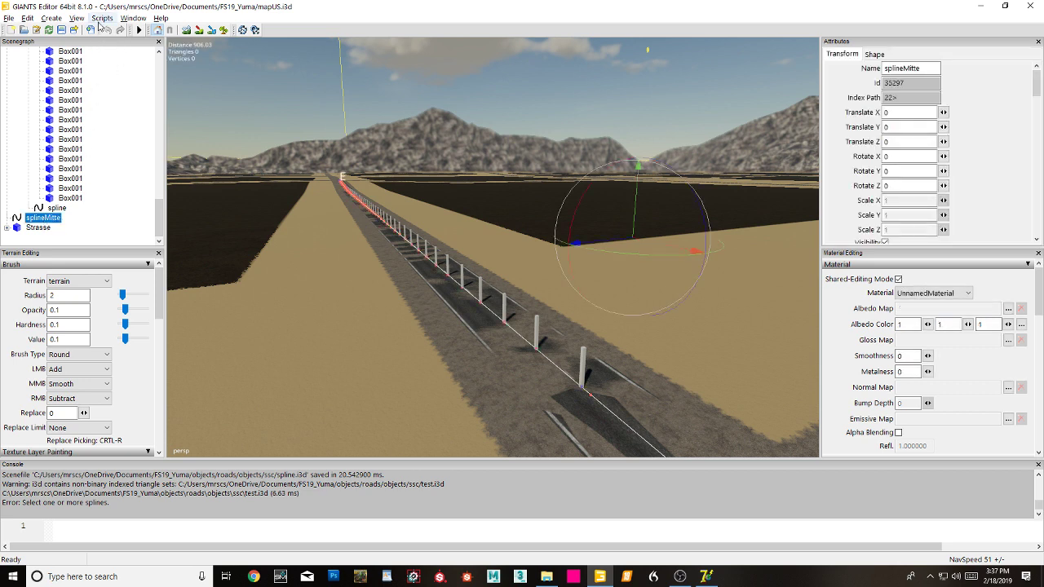
pyautogui.click(102, 18)
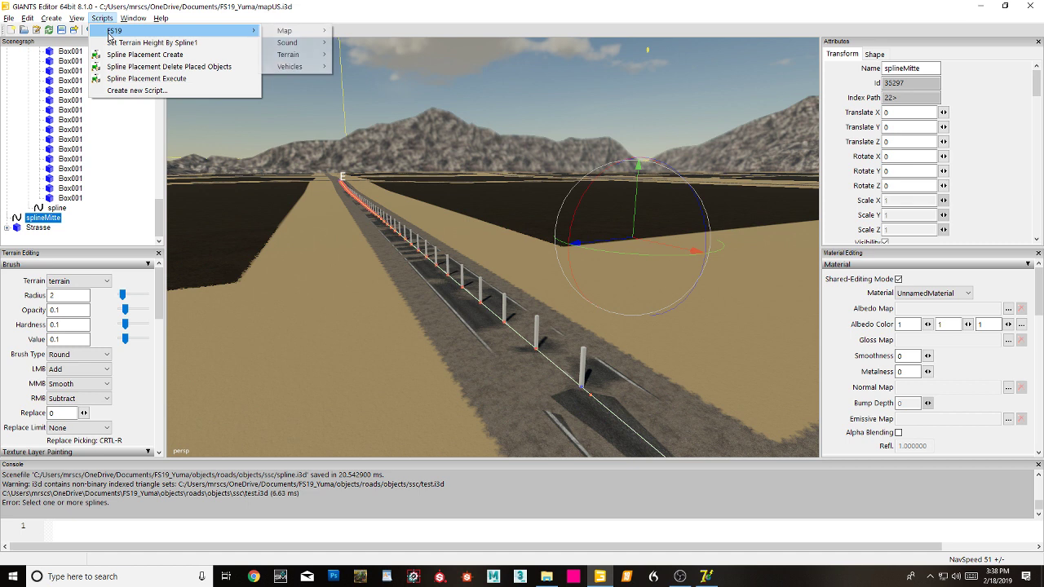
pyautogui.click(128, 42)
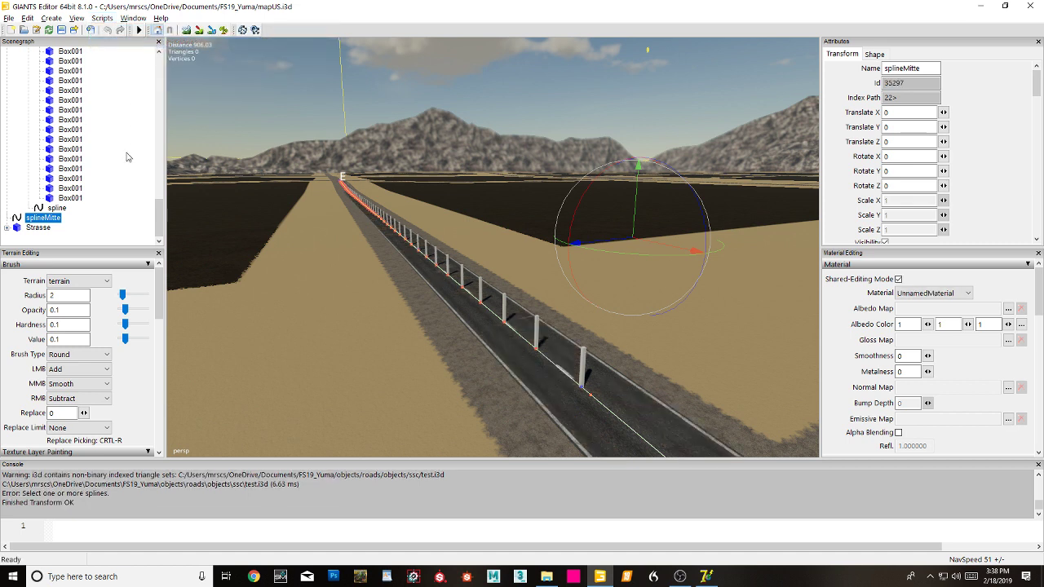
# Step: Raise the Strasse street mesh slightly by setting its Translate Y to 0.04
pyautogui.click(128, 192)
pyautogui.moveTo(471, 285)
pyautogui.keyDown('alt'); pyautogui.mouseDown(button='middle')
pyautogui.moveTo(490, 272)
pyautogui.moveTo(479, 290)
pyautogui.mouseUp(button='middle'); pyautogui.keyUp('alt')
pyautogui.click(434, 329)
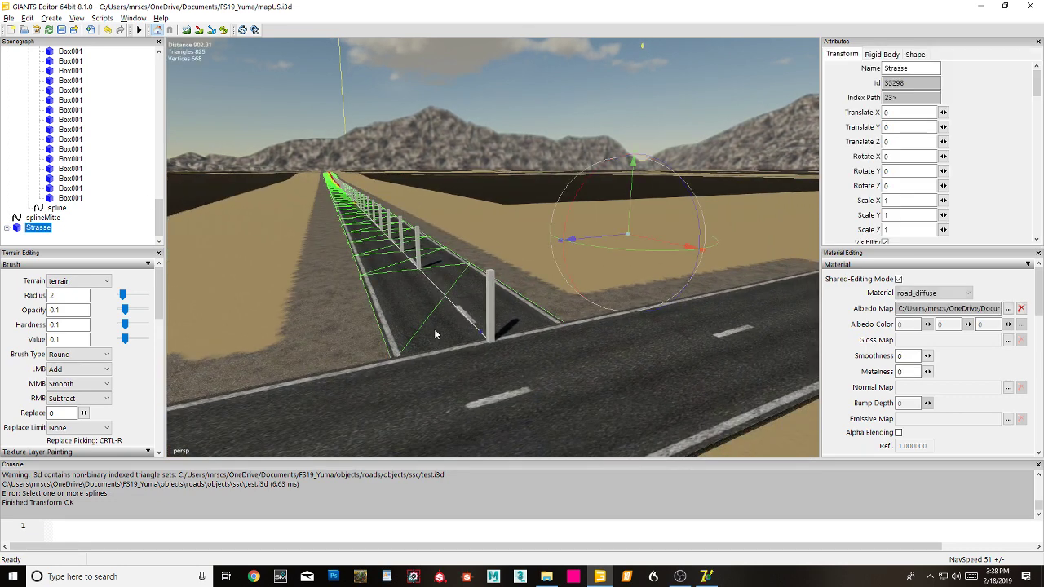
pyautogui.click(897, 126)
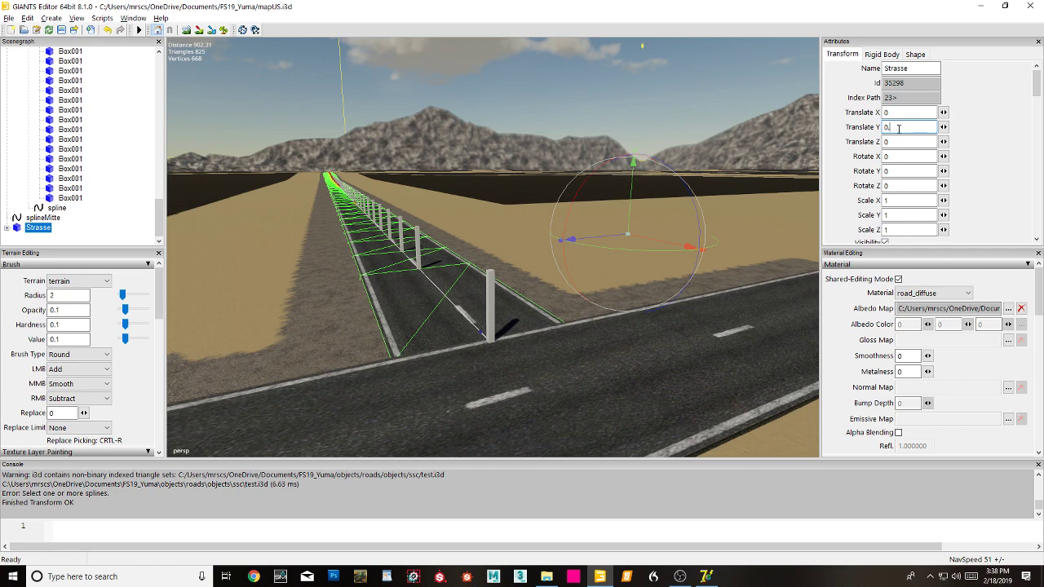
pyautogui.write('.04')
pyautogui.press('Return')
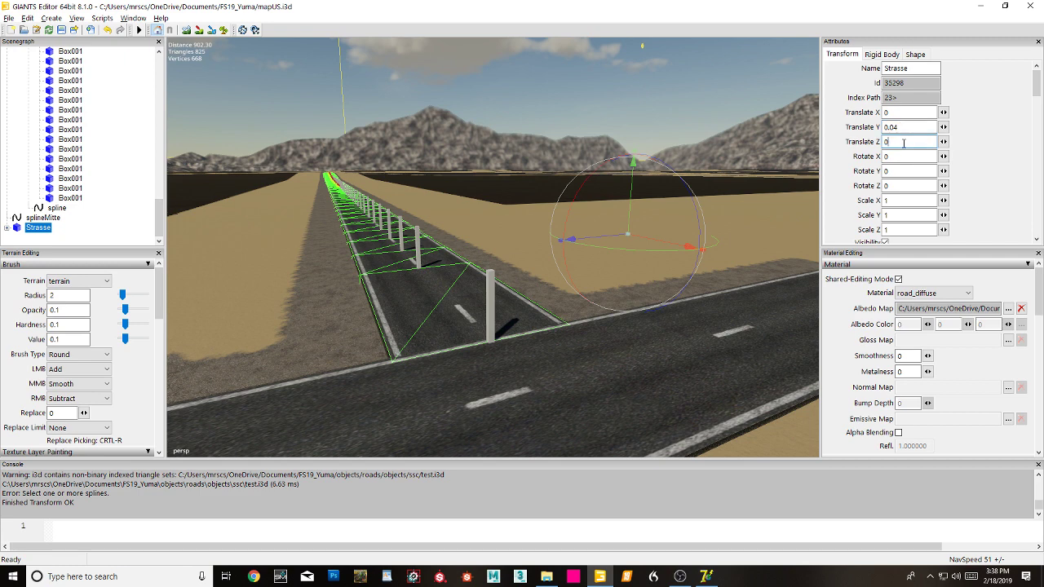
pyautogui.click(104, 193)
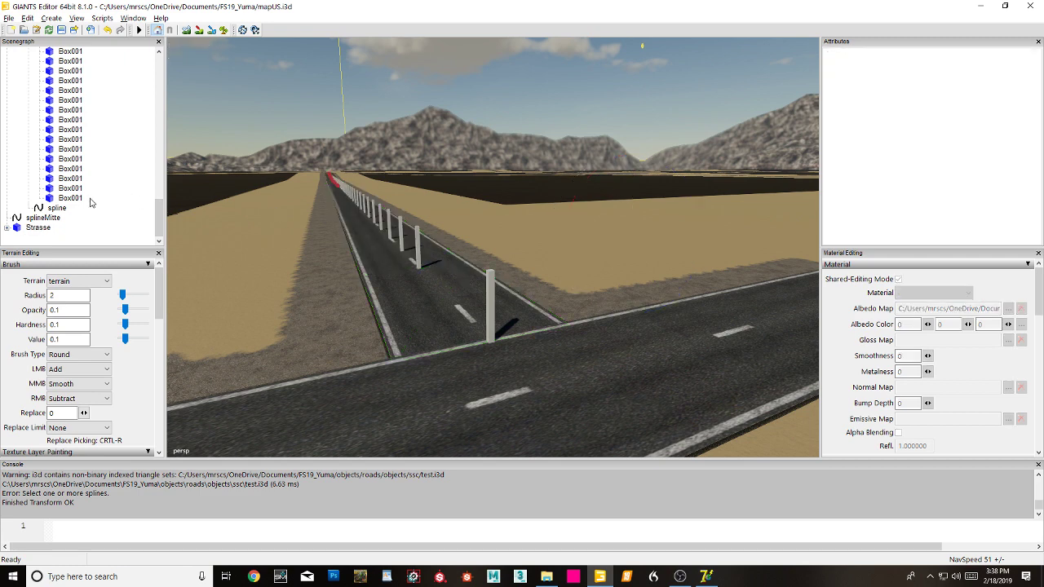
# Step: Delete the splineMitte spline and the transform group that holds the splinePlacement posts and spline
pyautogui.click(58, 209)
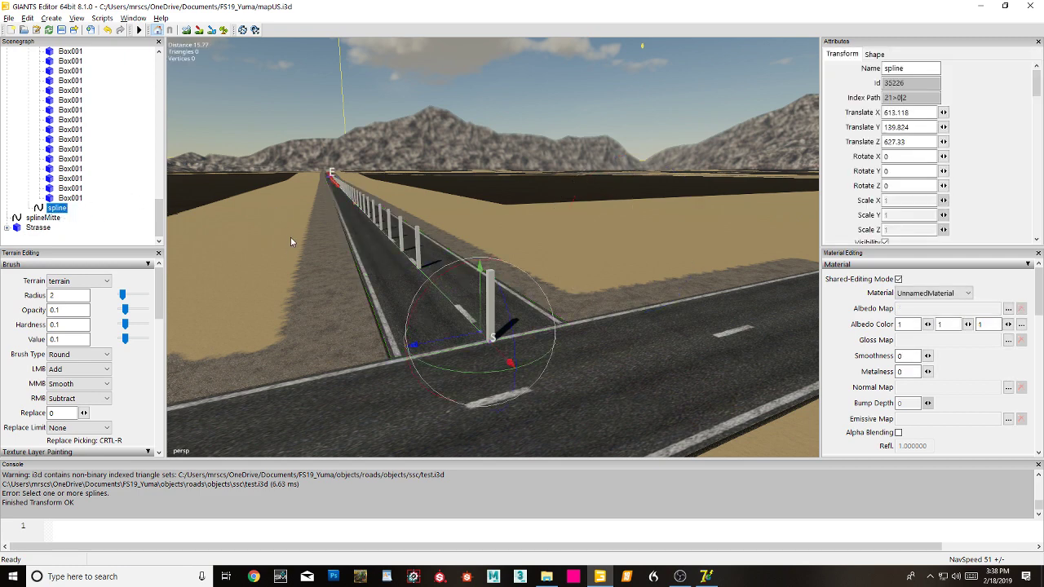
pyautogui.click(45, 219)
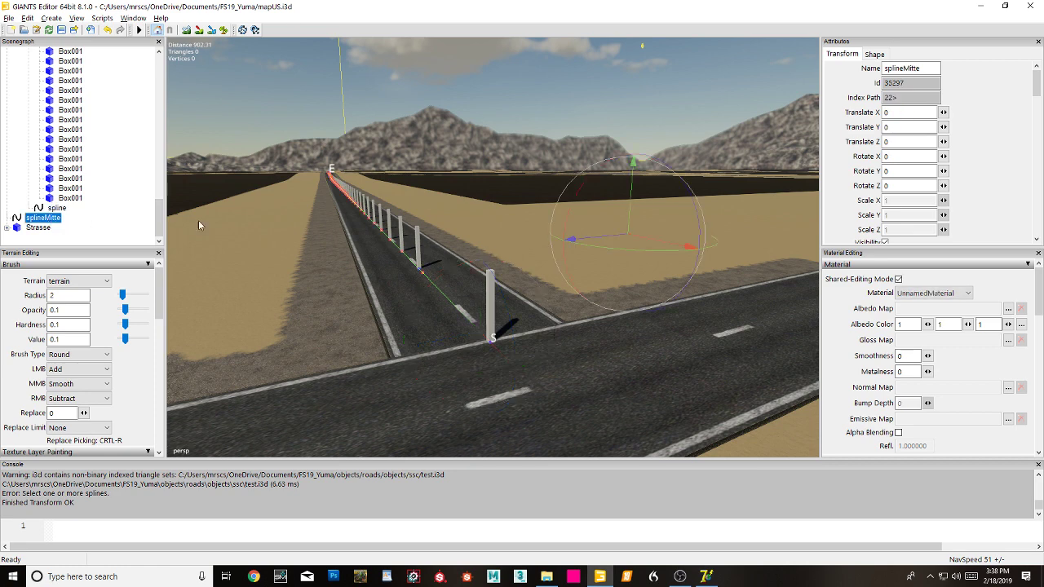
pyautogui.scroll(10, 96, 193)
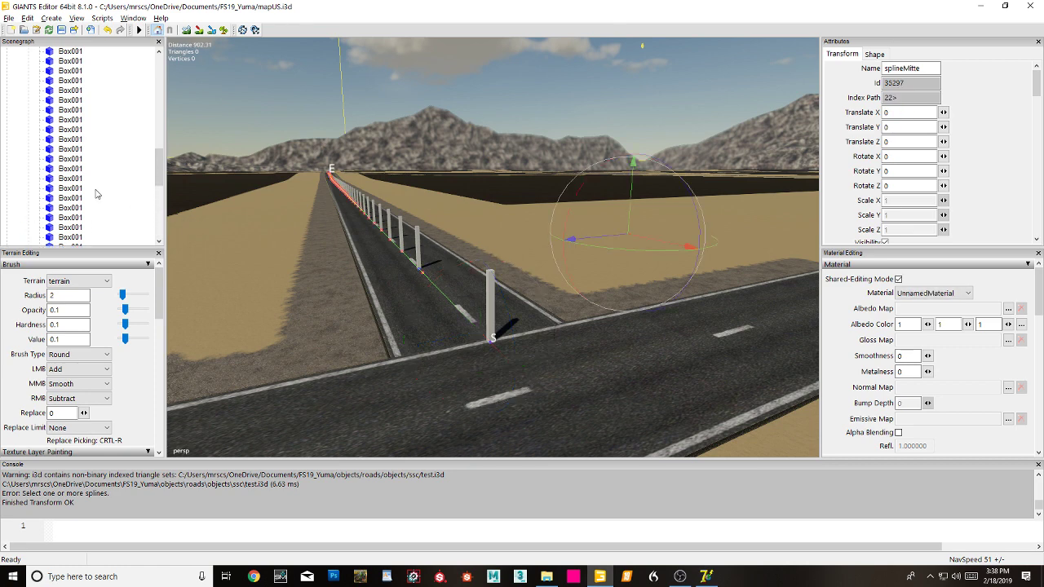
pyautogui.scroll(10, 95, 193)
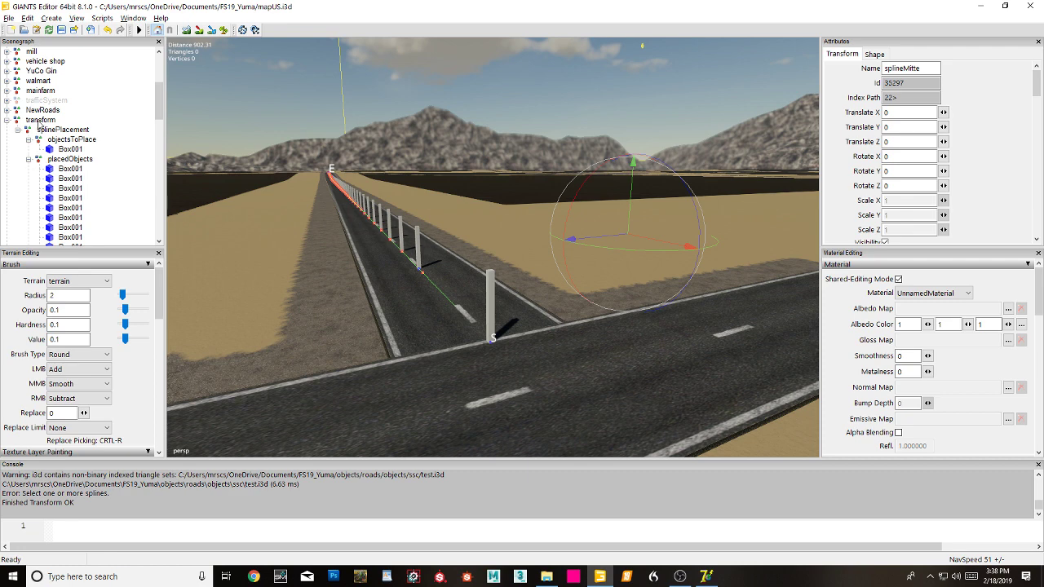
pyautogui.click(38, 122)
pyautogui.press('Delete')
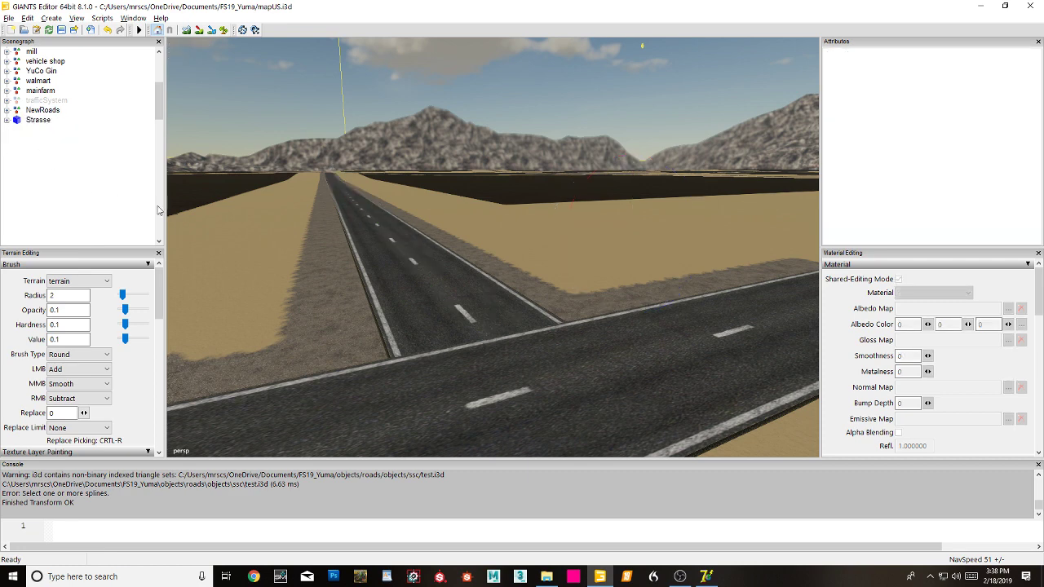
# Step: Lower the terrain bump at the corner where the new street meets the paved road, using terrain sculpting
pyautogui.keyDown('alt'); pyautogui.moveTo(307, 221); pyautogui.dragTo(547, 356, button='middle'); pyautogui.keyUp('alt')
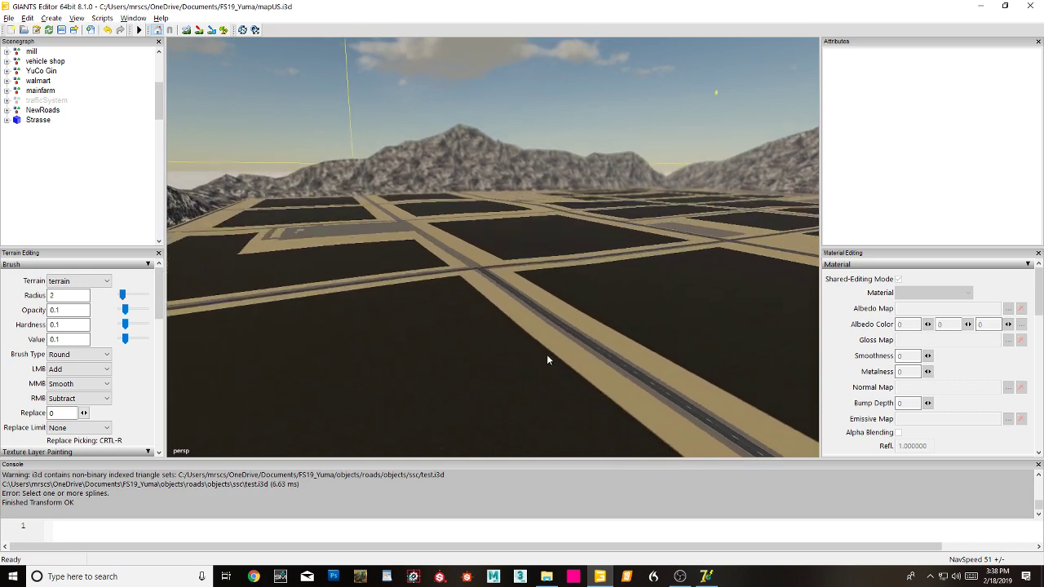
pyautogui.keyDown('alt'); pyautogui.moveTo(546, 355); pyautogui.dragTo(657, 346); pyautogui.keyUp('alt')
pyautogui.moveTo(658, 351); pyautogui.dragTo(631, 329, button='right')
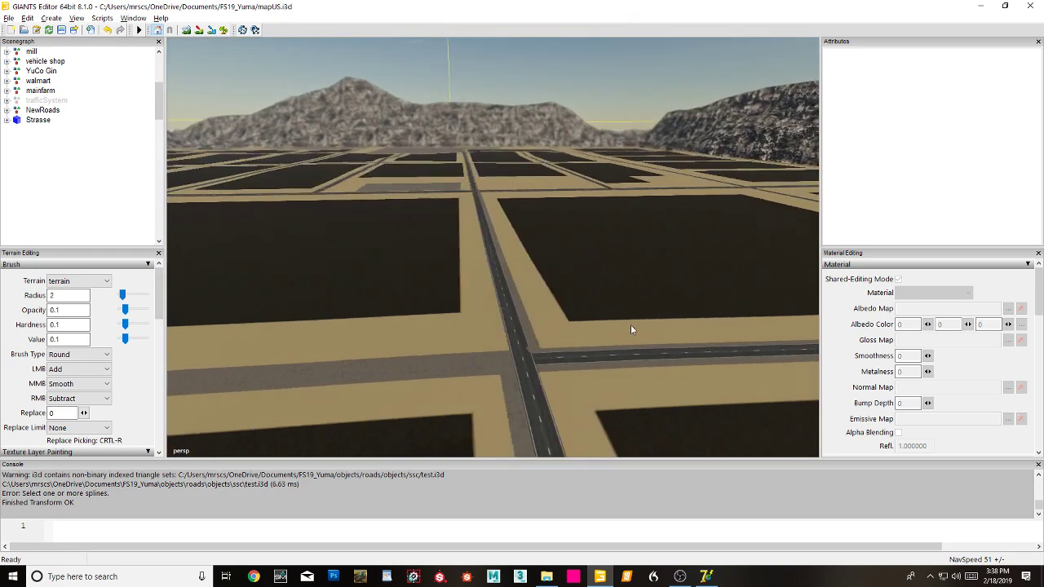
pyautogui.moveTo(558, 355); pyautogui.dragTo(611, 367, button='right')
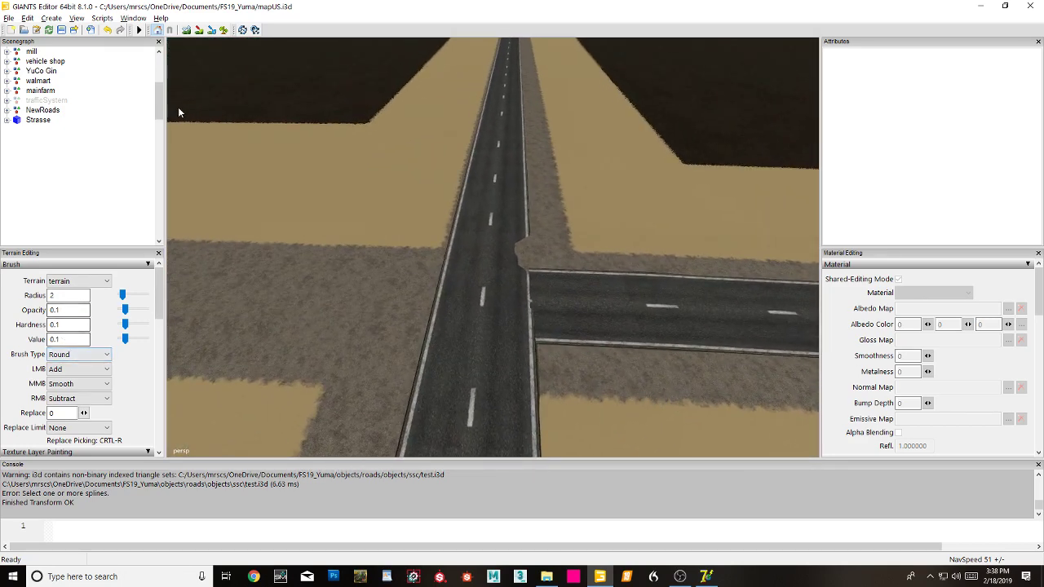
pyautogui.click(186, 29)
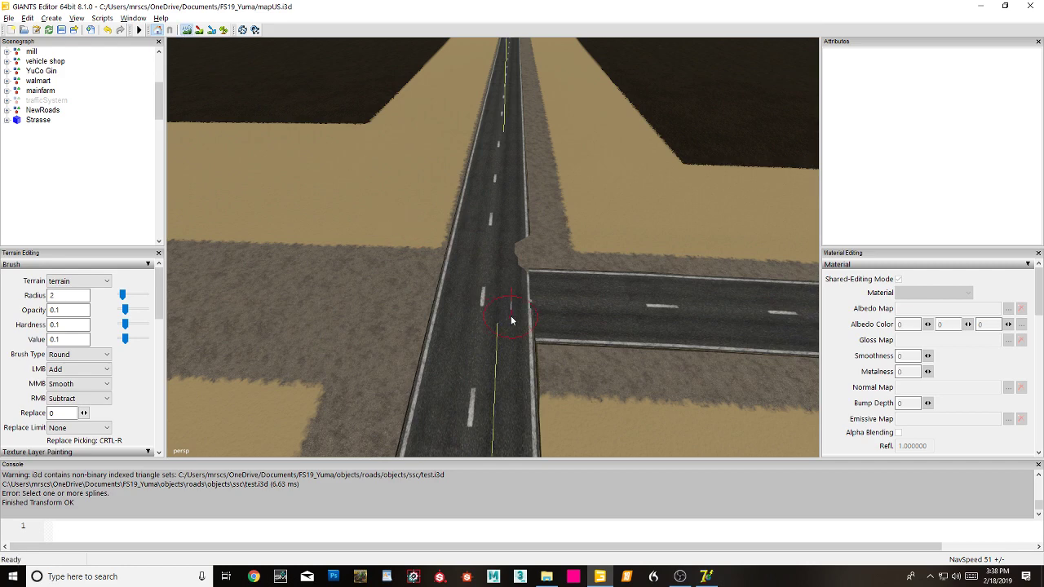
pyautogui.moveTo(501, 300)
pyautogui.mouseDown(button='right')
pyautogui.moveTo(508, 241)
pyautogui.moveTo(513, 280)
pyautogui.moveTo(514, 252)
pyautogui.mouseUp(button='right')
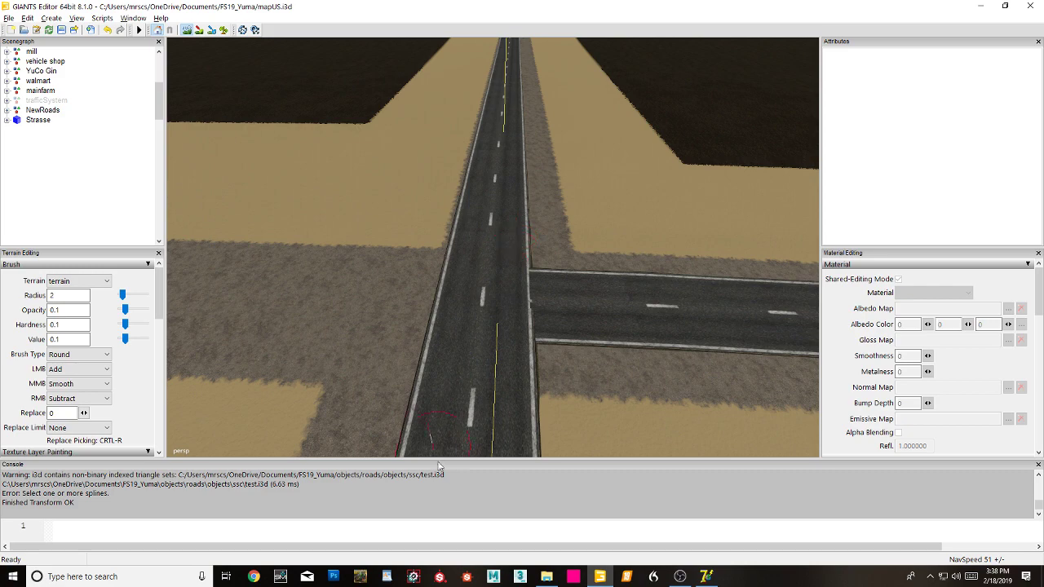
pyautogui.click(186, 30)
# Step: Check the finished street from its junction along its length and save the mapUS.i3d scene
pyautogui.moveTo(384, 203)
pyautogui.keyDown('alt'); pyautogui.mouseDown()
pyautogui.moveTo(641, 254)
pyautogui.moveTo(684, 229)
pyautogui.mouseUp(); pyautogui.keyUp('alt')
pyautogui.scroll(-5, 646, 246)
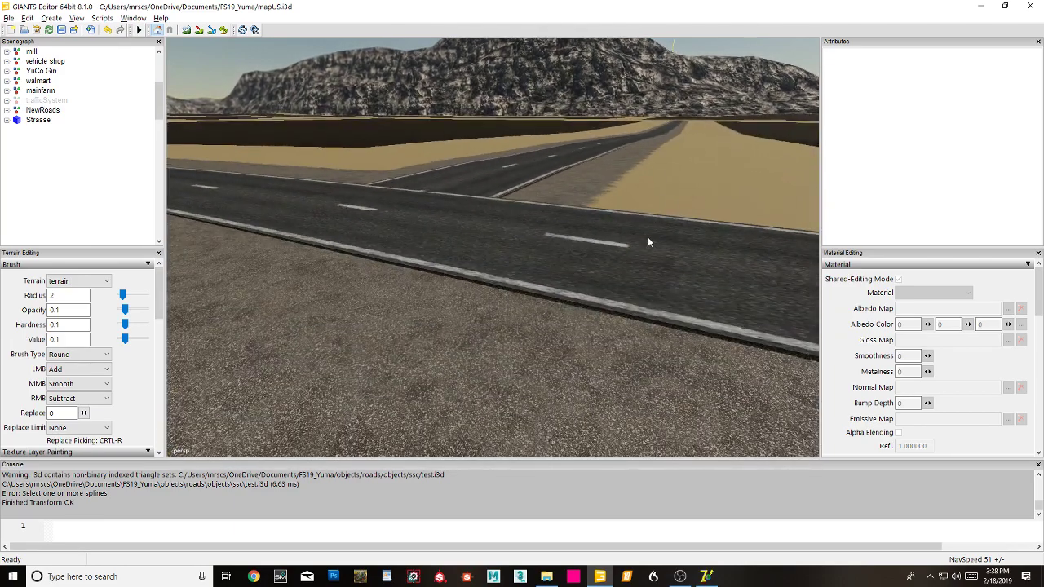
pyautogui.scroll(3, 651, 184)
pyautogui.scroll(-5, 646, 171)
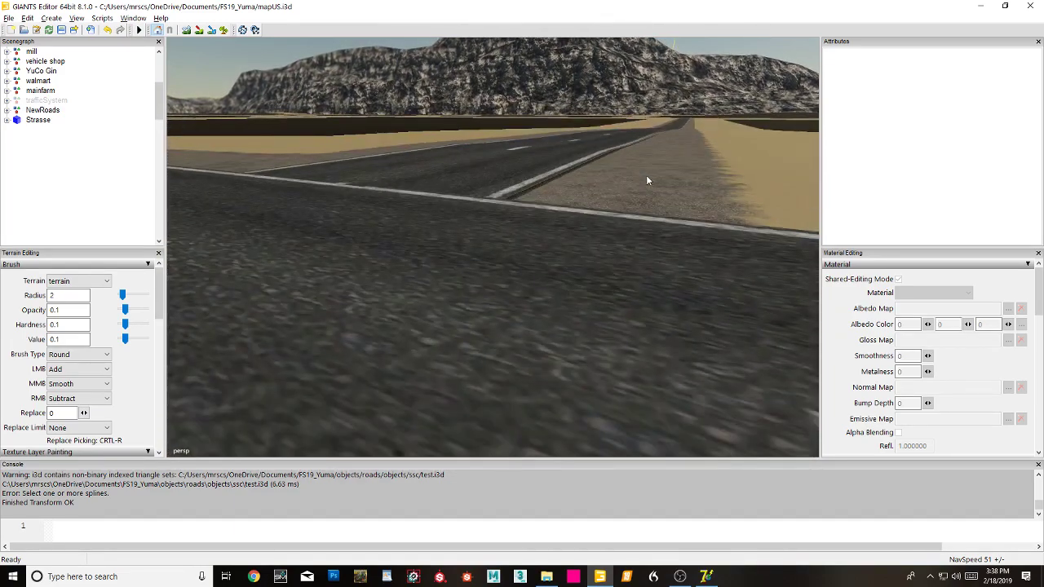
pyautogui.keyDown('alt'); pyautogui.moveTo(679, 182); pyautogui.dragTo(608, 205, button='middle'); pyautogui.keyUp('alt')
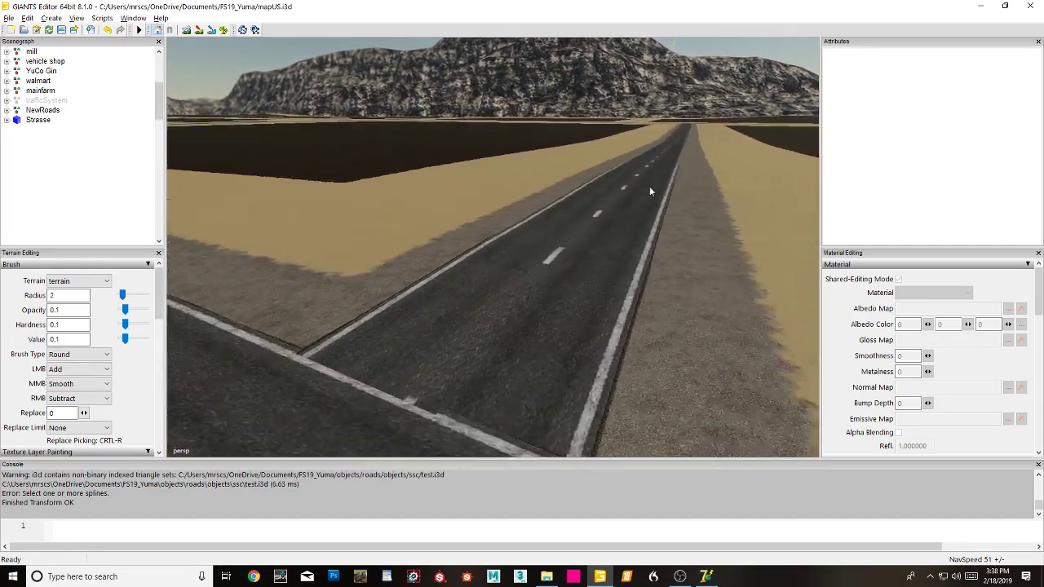
pyautogui.moveTo(607, 209); pyautogui.dragTo(602, 226, button='right')
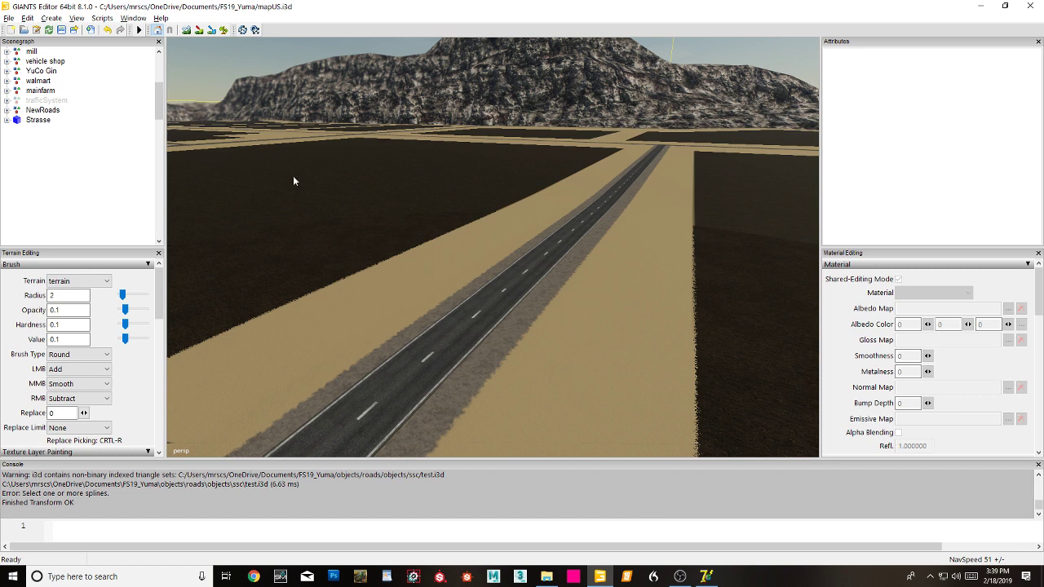
pyautogui.click(62, 30)
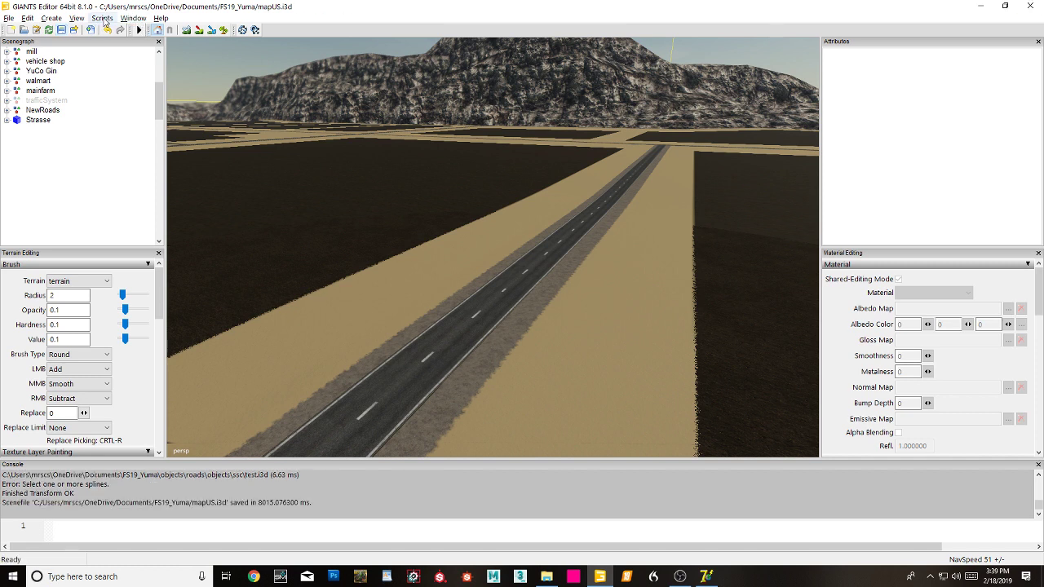
# Step: Select the NewRoads group to examine its existing road running along the foot of the mountains
pyautogui.click(103, 19)
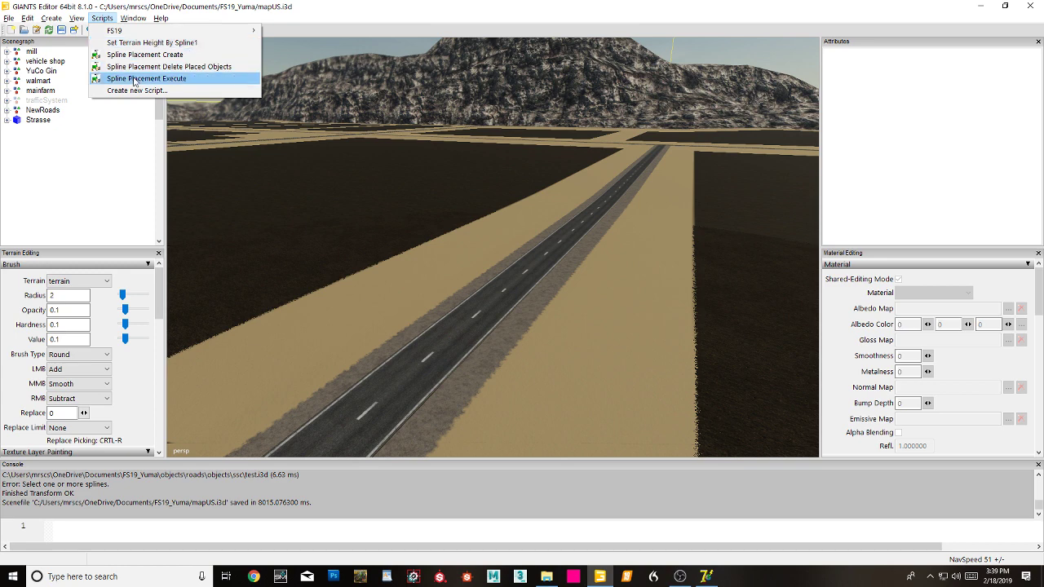
pyautogui.keyDown('alt'); pyautogui.moveTo(579, 256); pyautogui.dragTo(546, 287); pyautogui.keyUp('alt')
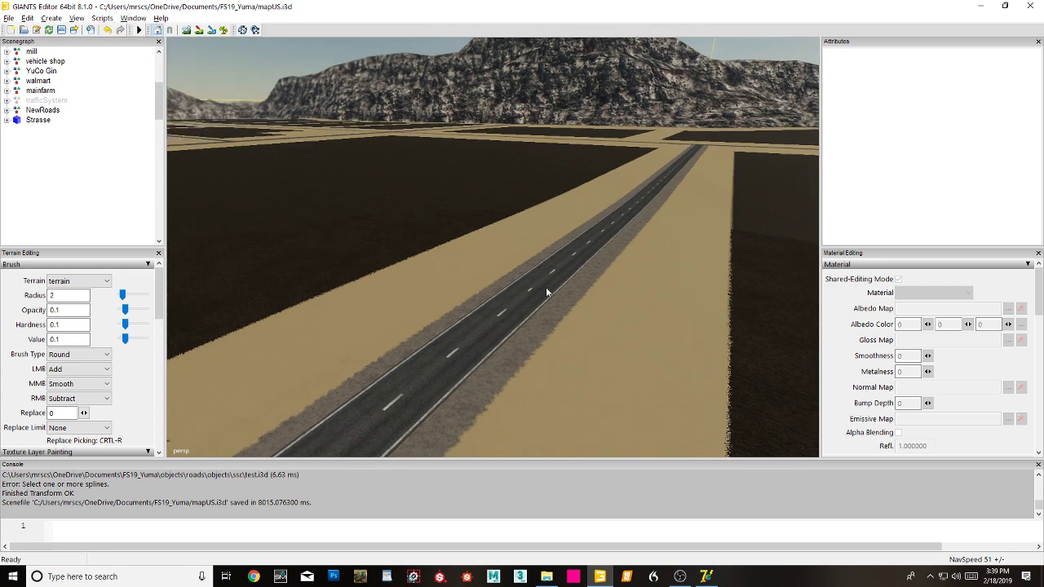
pyautogui.moveTo(546, 287); pyautogui.dragTo(422, 308, button='right')
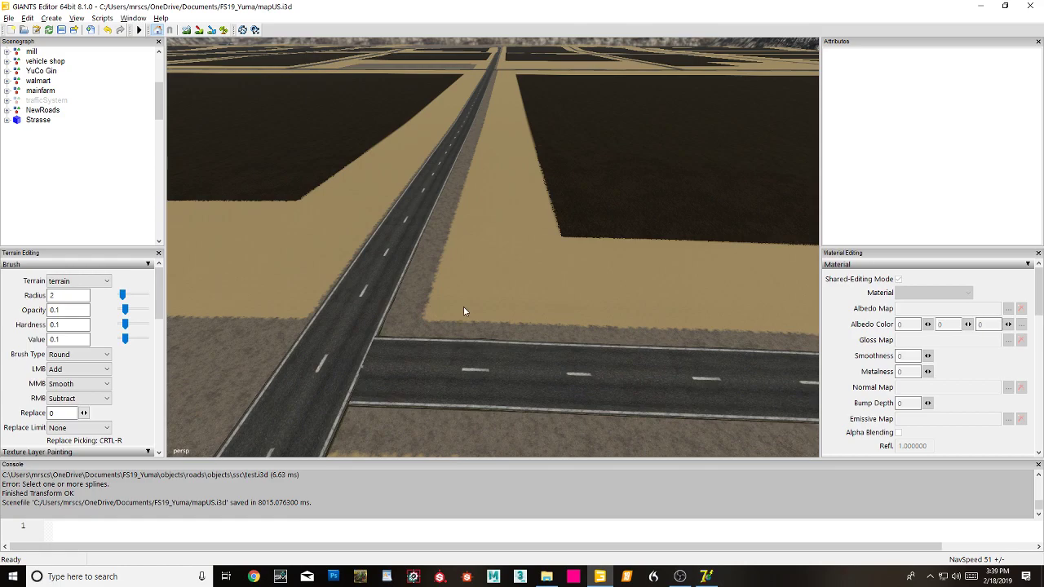
pyautogui.moveTo(499, 308); pyautogui.dragTo(276, 363, button='right')
pyautogui.keyDown('alt'); pyautogui.moveTo(277, 364); pyautogui.dragTo(671, 424); pyautogui.keyUp('alt')
pyautogui.moveTo(671, 424); pyautogui.dragTo(572, 280, button='right')
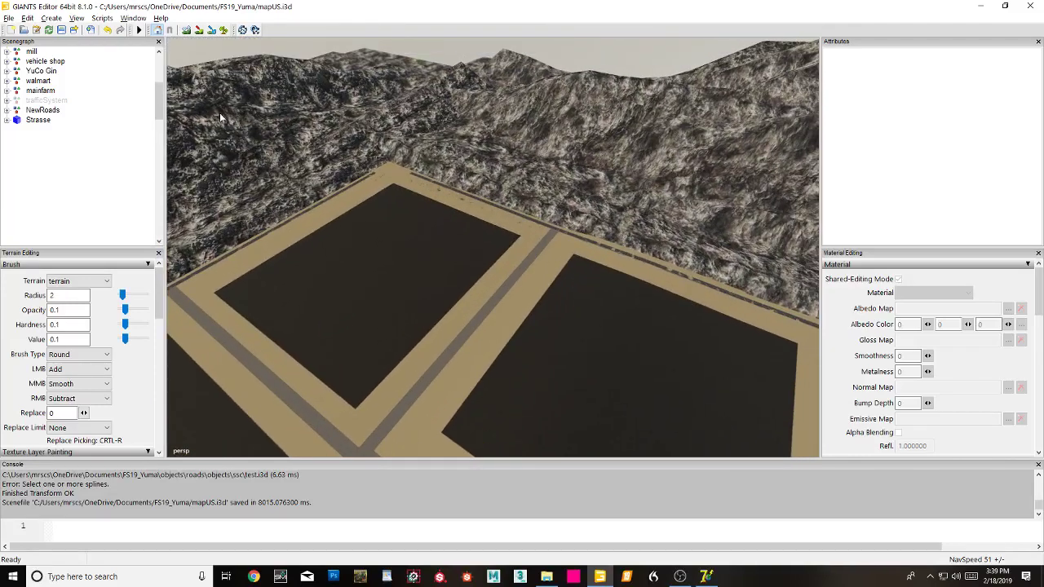
pyautogui.click(34, 110)
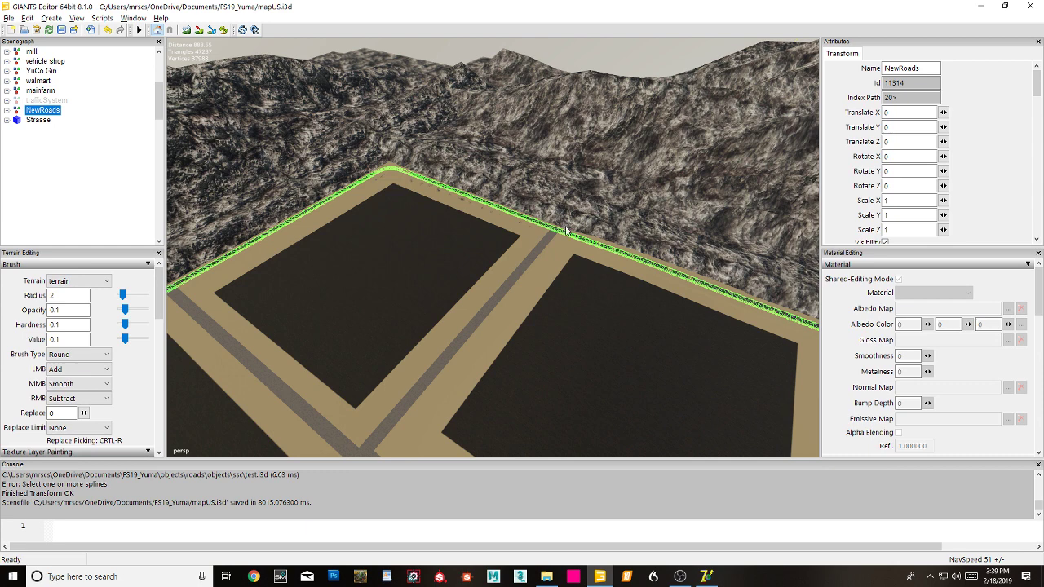
# Step: Expand the NewRoads group and select its first Strasse pieces in turn to identify the stretch of road each covers
pyautogui.click(8, 110)
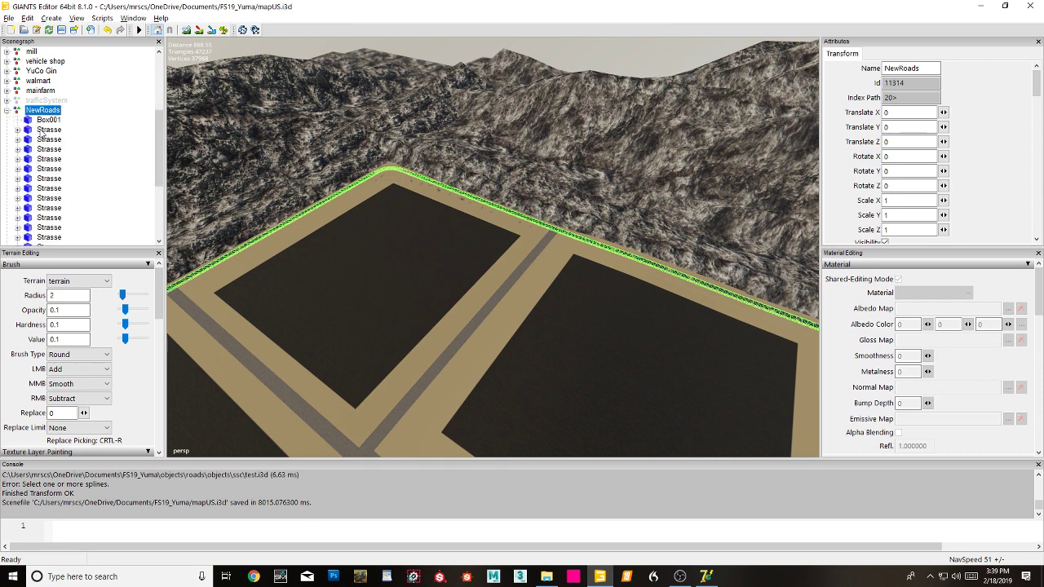
pyautogui.click(45, 129)
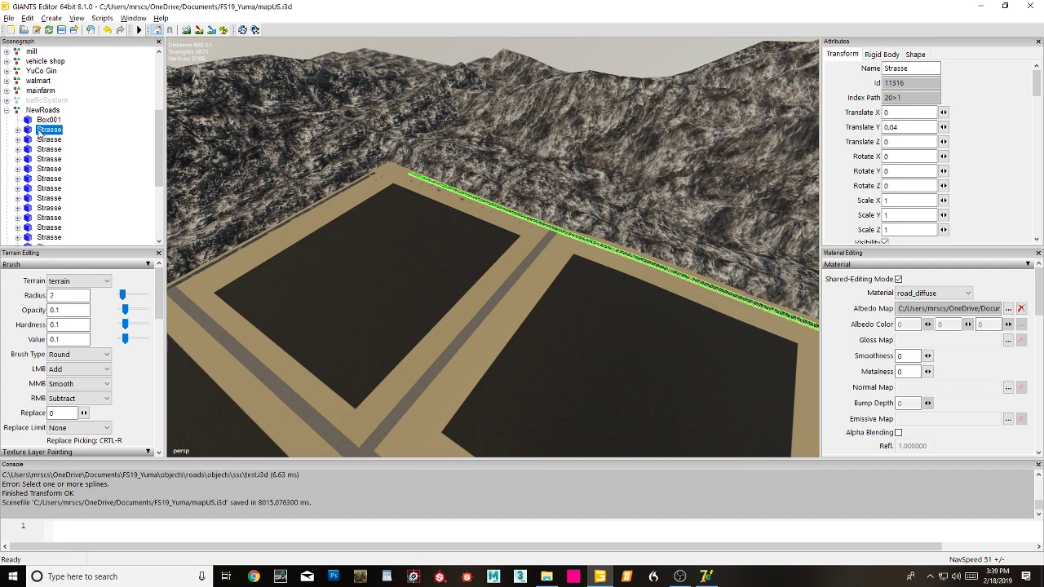
pyautogui.click(30, 140)
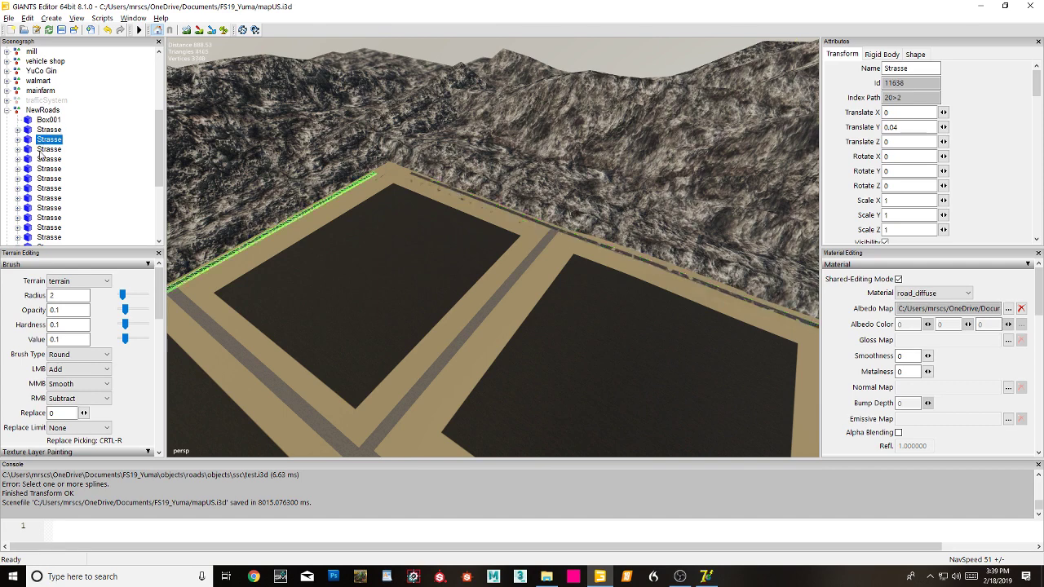
pyautogui.click(41, 150)
pyautogui.click(43, 139)
pyautogui.click(44, 130)
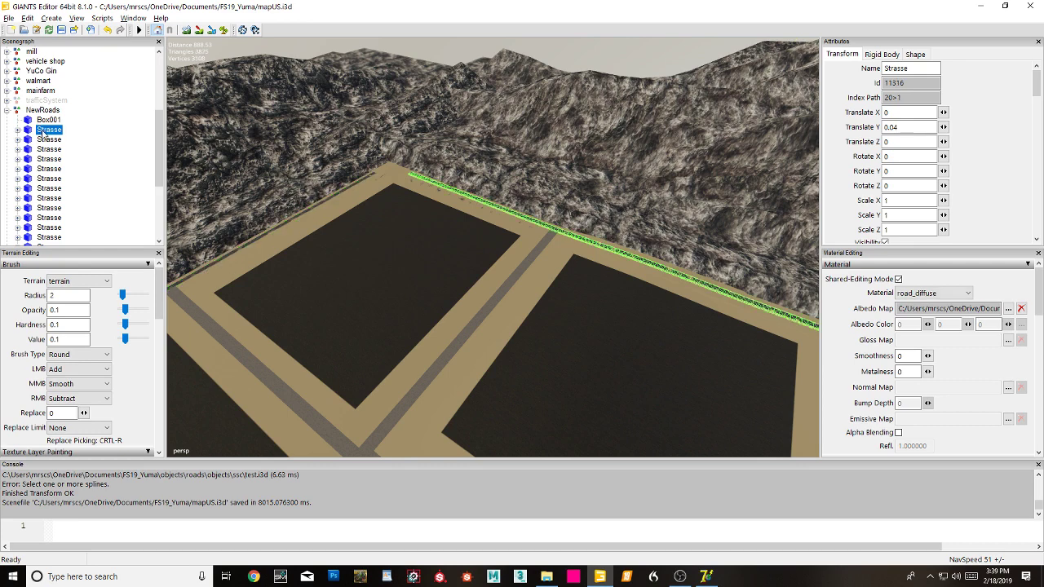
pyautogui.click(43, 140)
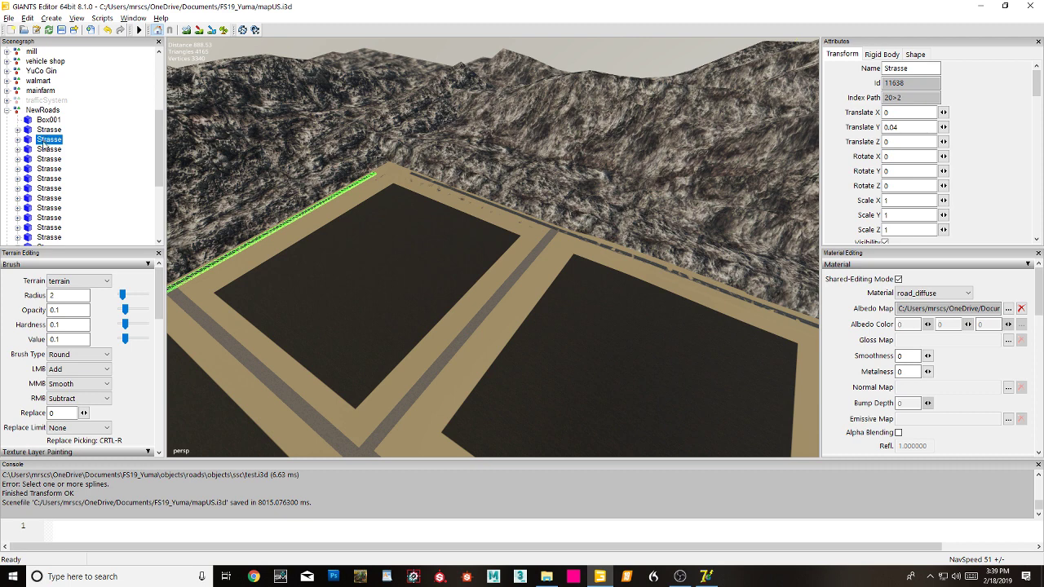
pyautogui.press('Delete')
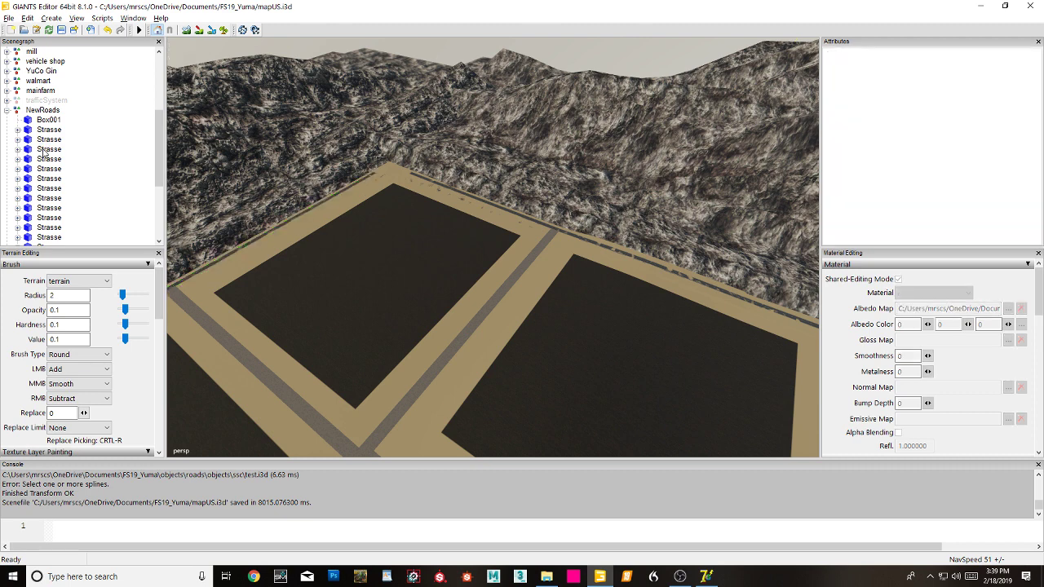
# Step: Examine the curved Strasse piece at the mountain corner and where the two straight pieces join it
pyautogui.click(47, 149)
pyautogui.keyDown('alt'); pyautogui.moveTo(255, 166); pyautogui.dragTo(530, 123, button='right'); pyautogui.keyUp('alt')
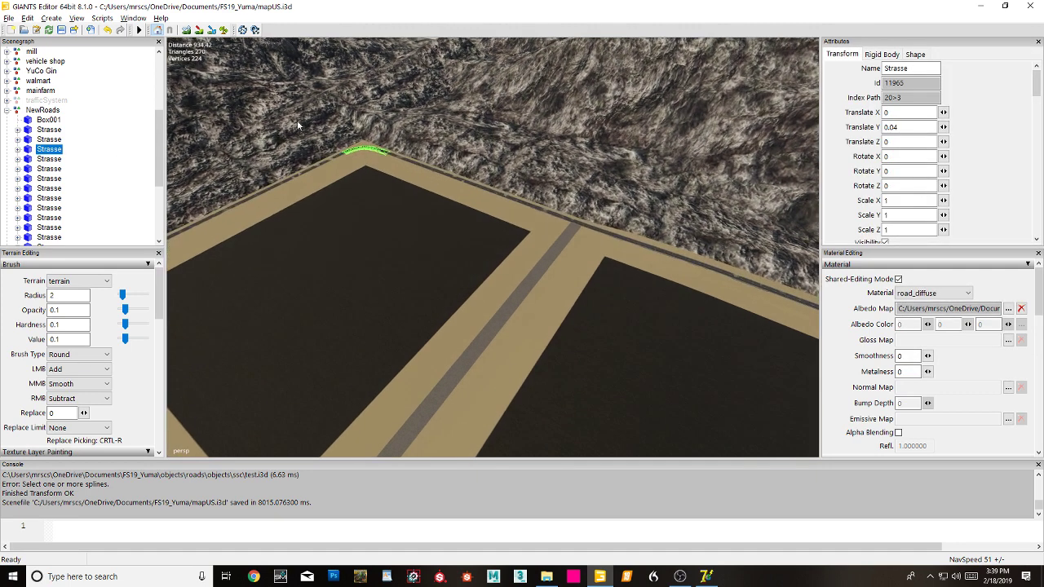
pyautogui.keyDown('alt'); pyautogui.moveTo(297, 121); pyautogui.dragTo(570, 114, button='right'); pyautogui.keyUp('alt')
pyautogui.keyDown('alt'); pyautogui.moveTo(457, 121); pyautogui.dragTo(445, 297, button='middle'); pyautogui.keyUp('alt')
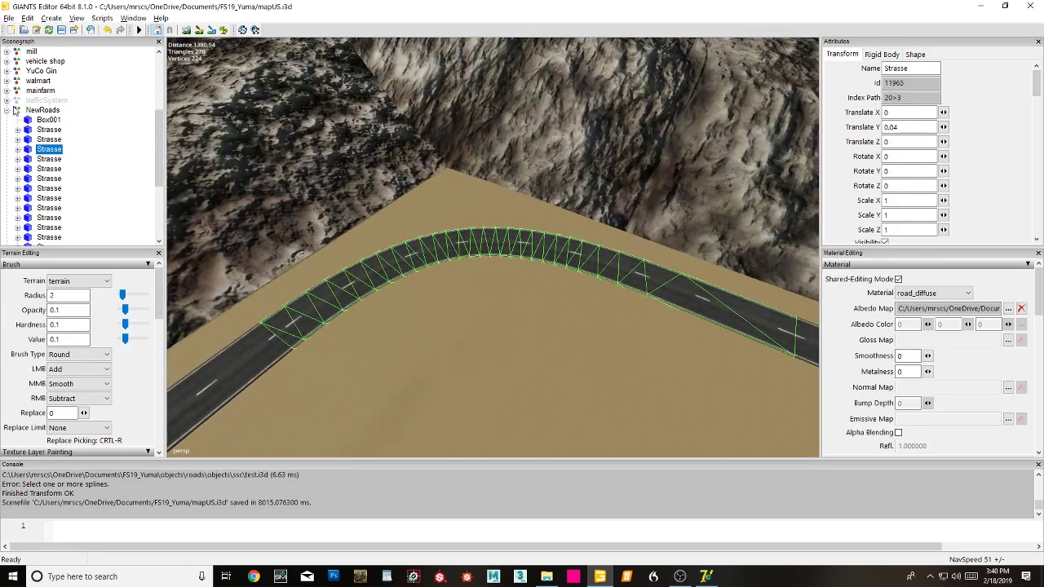
pyautogui.click(48, 131)
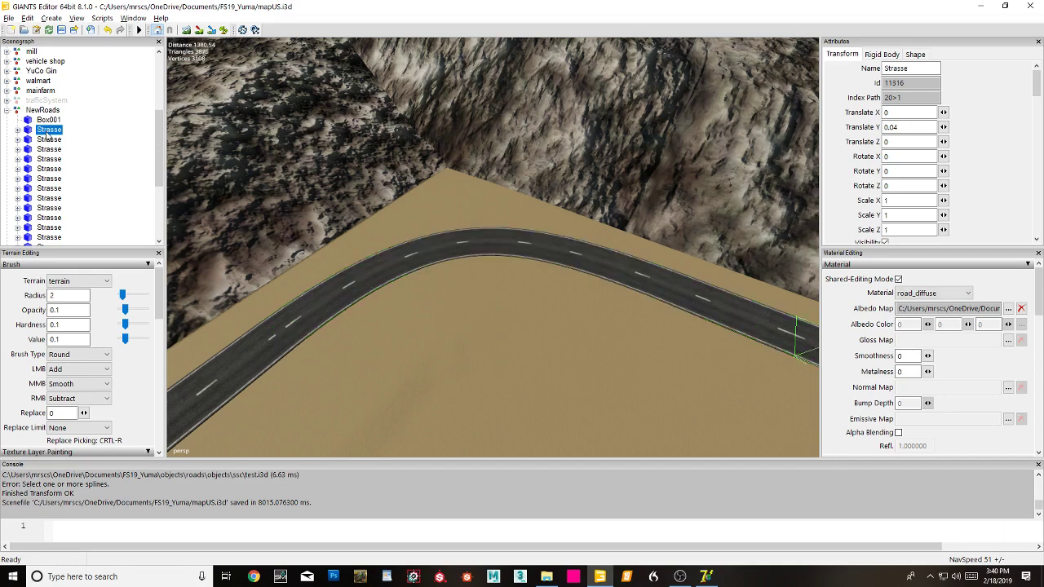
pyautogui.moveTo(262, 215); pyautogui.dragTo(471, 255, button='middle')
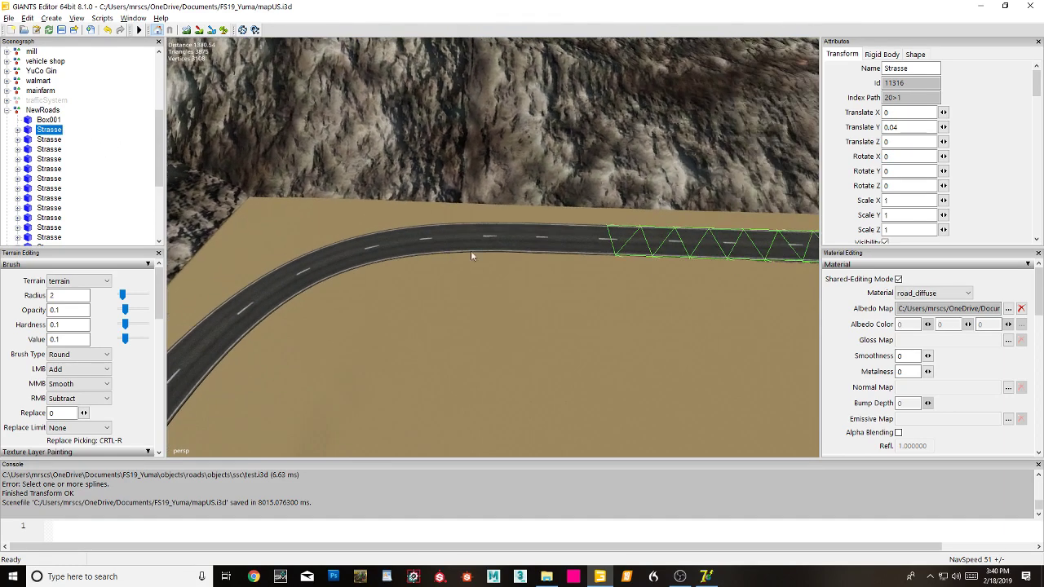
pyautogui.click(43, 141)
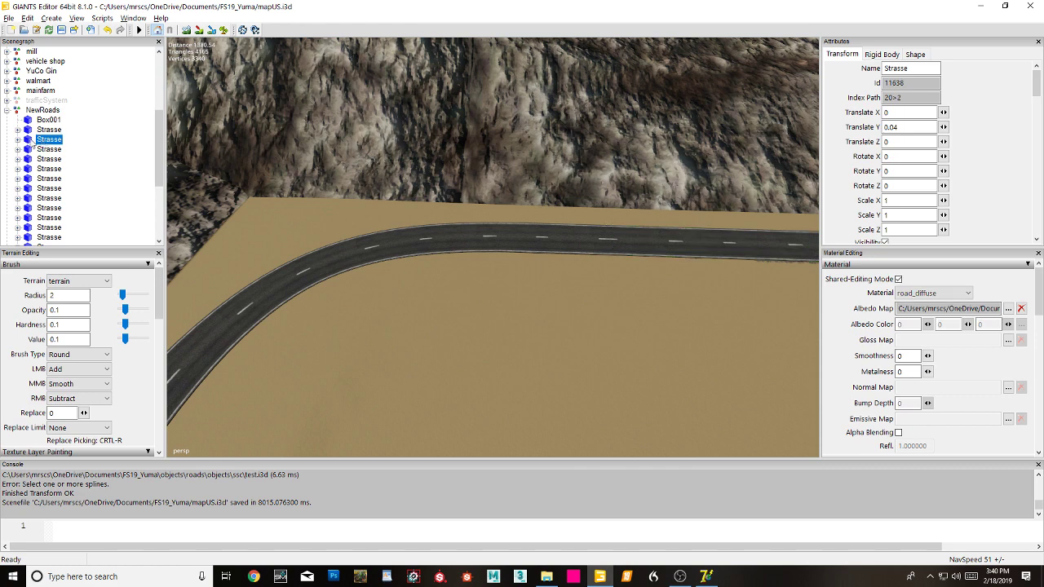
pyautogui.moveTo(246, 332); pyautogui.dragTo(338, 309, button='middle')
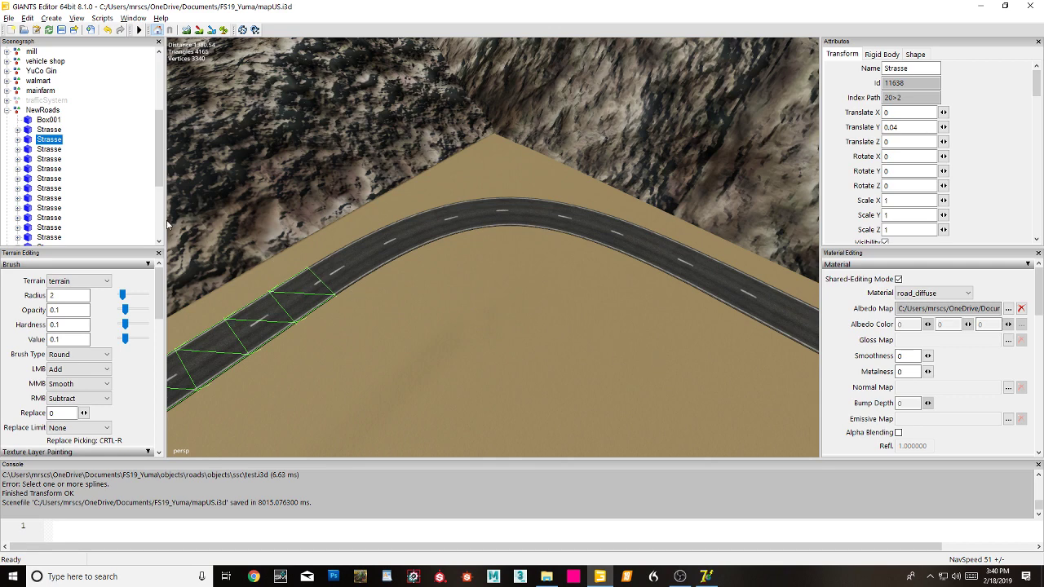
pyautogui.click(50, 150)
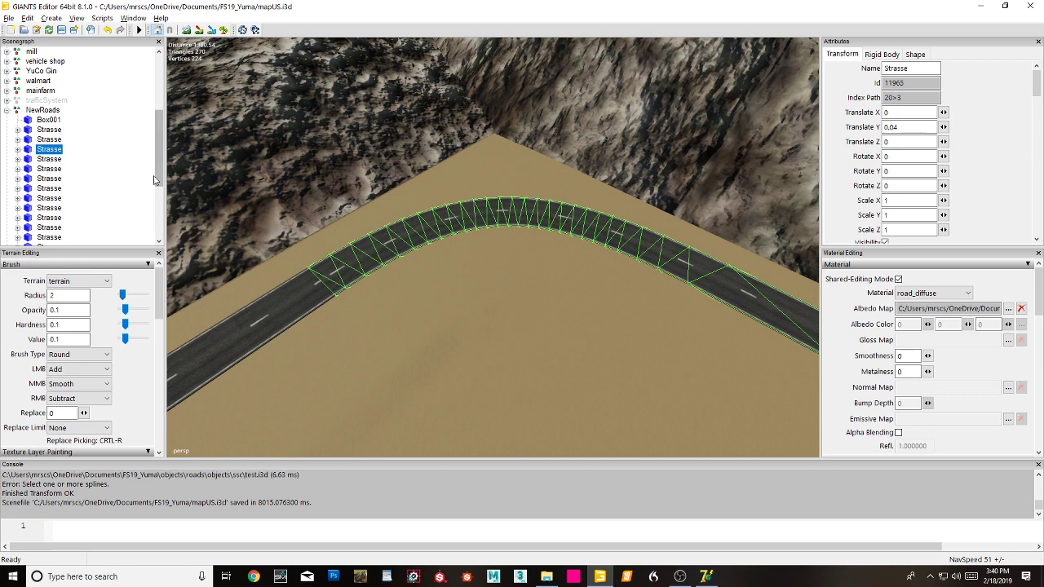
# Step: Clear the selection and inspect the road surface up close where the straight piece meets the curve
pyautogui.click(83, 167)
pyautogui.scroll(3, 566, 247)
pyautogui.scroll(6, 566, 242)
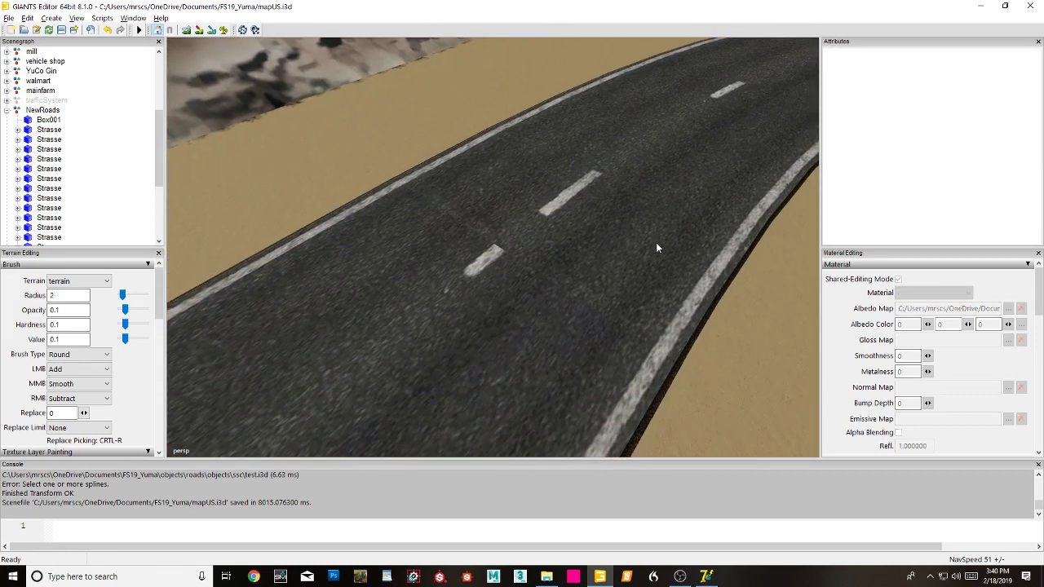
pyautogui.keyDown('alt'); pyautogui.moveTo(656, 243); pyautogui.dragTo(816, 177); pyautogui.keyUp('alt')
pyautogui.scroll(2, 750, 231)
pyautogui.keyDown('alt'); pyautogui.moveTo(750, 231); pyautogui.dragTo(775, 214, button='middle'); pyautogui.keyUp('alt')
pyautogui.moveTo(775, 213); pyautogui.dragTo(457, 352, button='right')
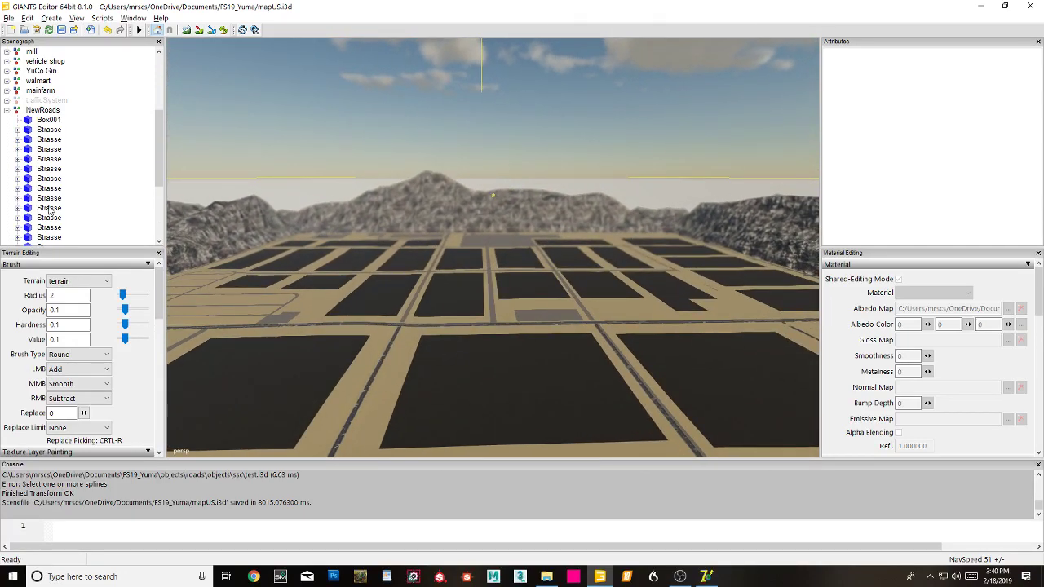
# Step: Select the new Strasse outside the NewRoads group to locate it on the map, and examine its junction with the existing road
pyautogui.moveTo(163, 165); pyautogui.dragTo(160, 217)
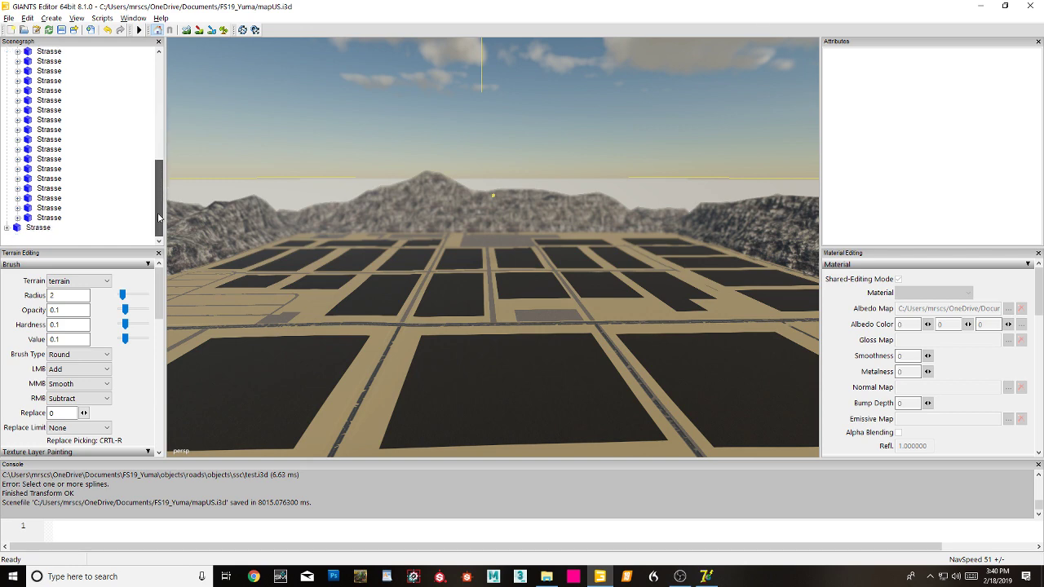
pyautogui.click(56, 228)
pyautogui.moveTo(493, 232); pyautogui.dragTo(566, 324, button='right')
pyautogui.moveTo(560, 267); pyautogui.dragTo(474, 316, button='right')
pyautogui.keyDown('alt'); pyautogui.moveTo(429, 202); pyautogui.dragTo(843, 266, button='middle'); pyautogui.keyUp('alt')
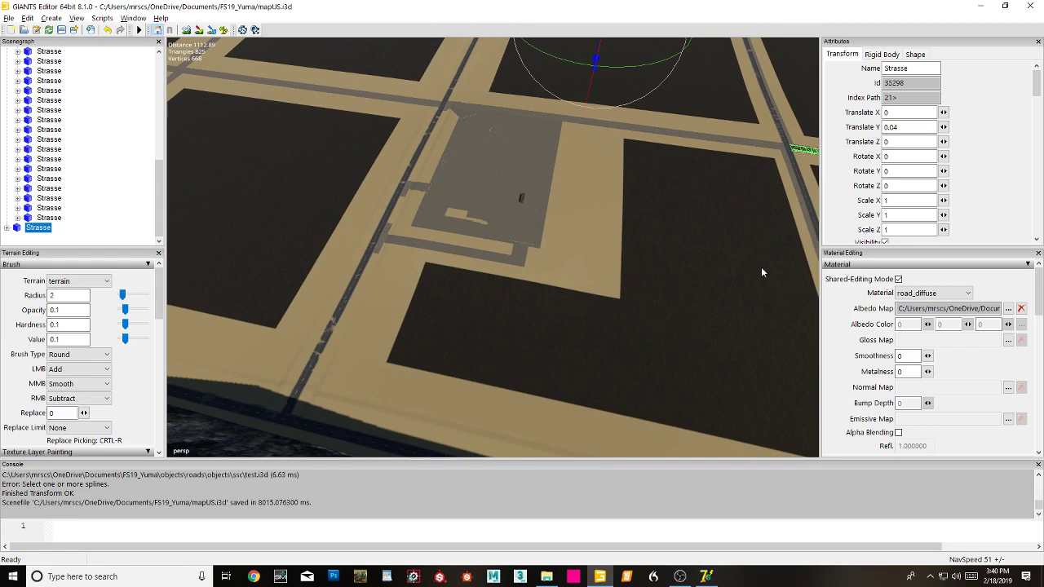
pyautogui.moveTo(761, 273); pyautogui.dragTo(525, 379, button='right')
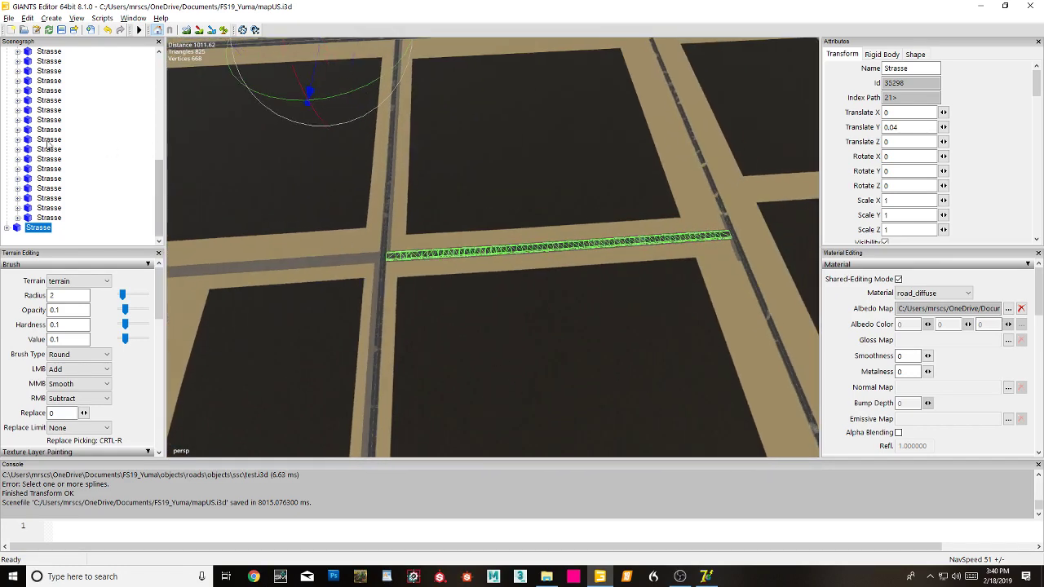
pyautogui.click(93, 156)
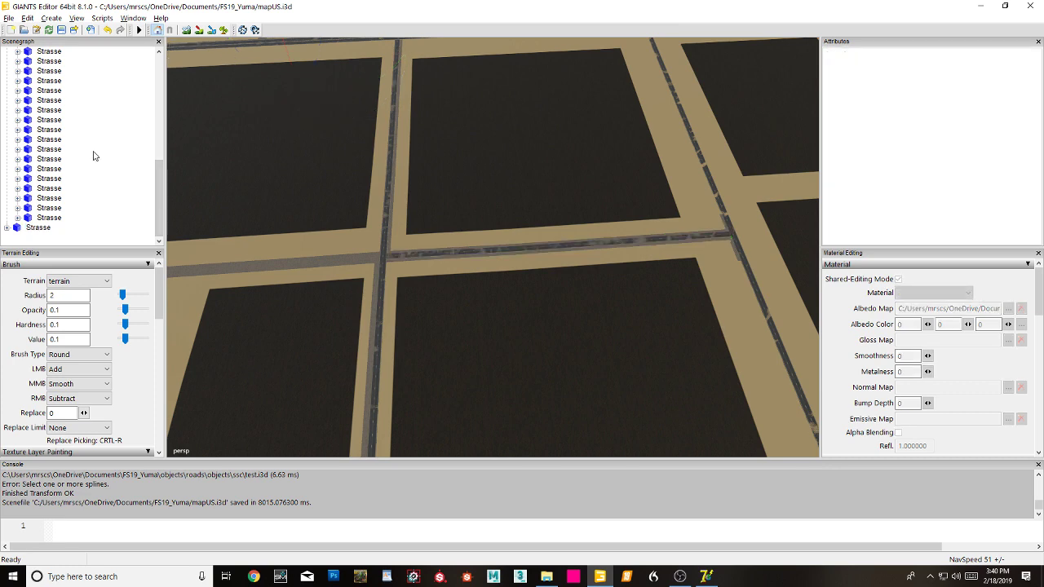
pyautogui.moveTo(486, 328); pyautogui.dragTo(286, 329, button='right')
pyautogui.moveTo(454, 297); pyautogui.dragTo(514, 307, button='right')
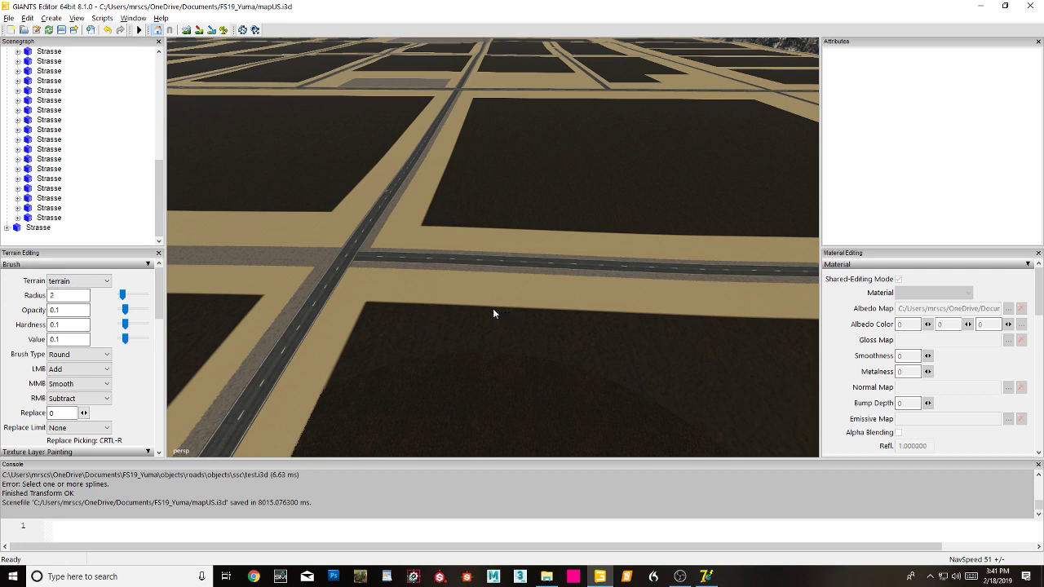